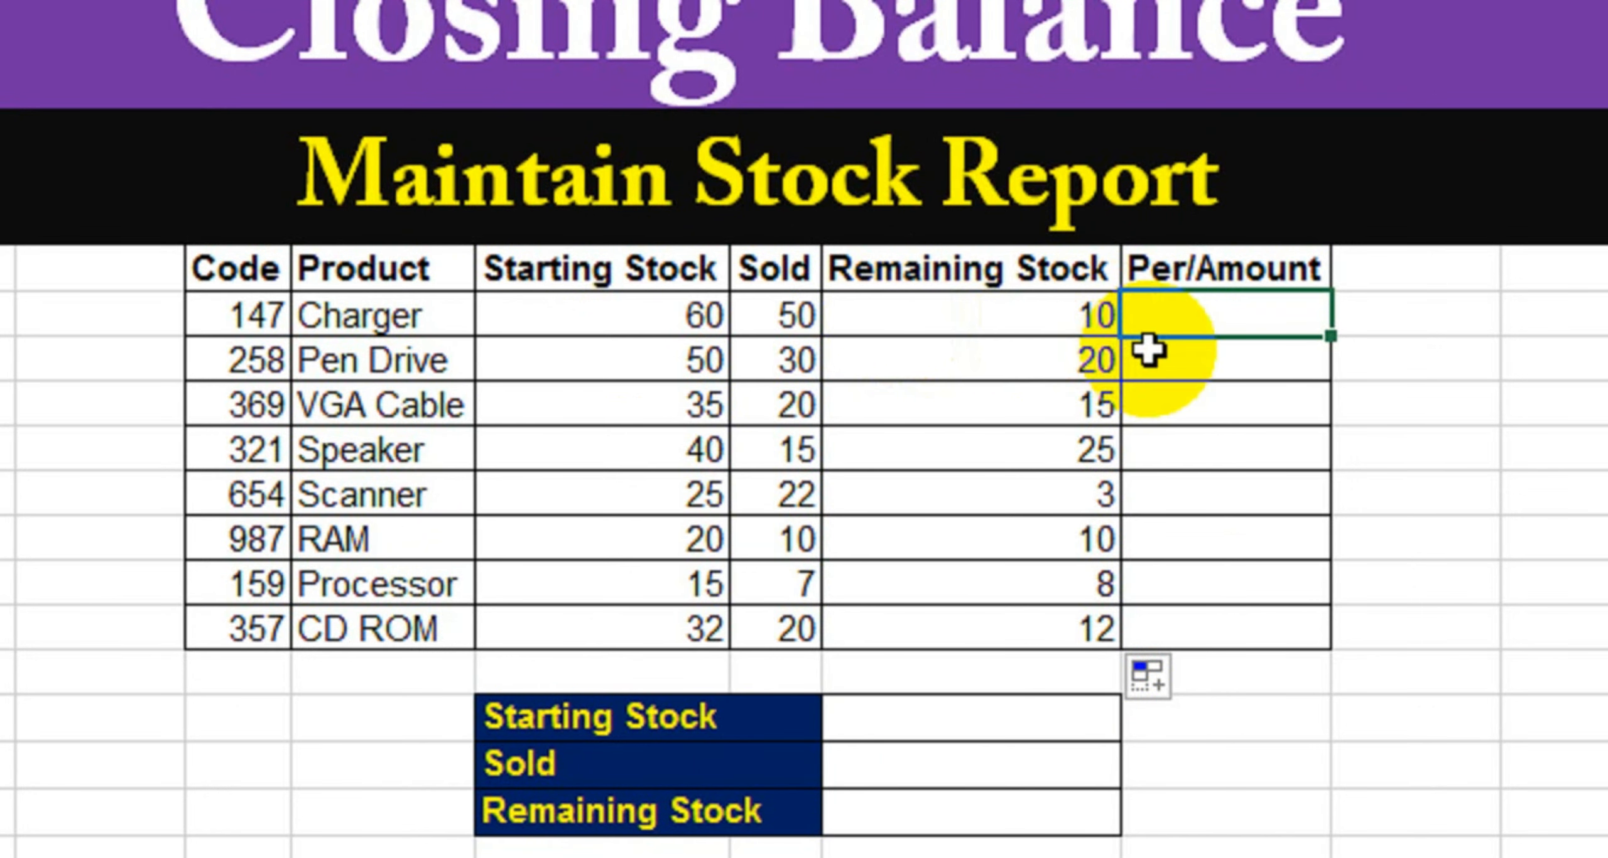
Fill the Per/Amount column from Charger down to CD ROM with 300, 600, 100, 5000, 7500, 3000, 3500 and 2500.
key("Return")
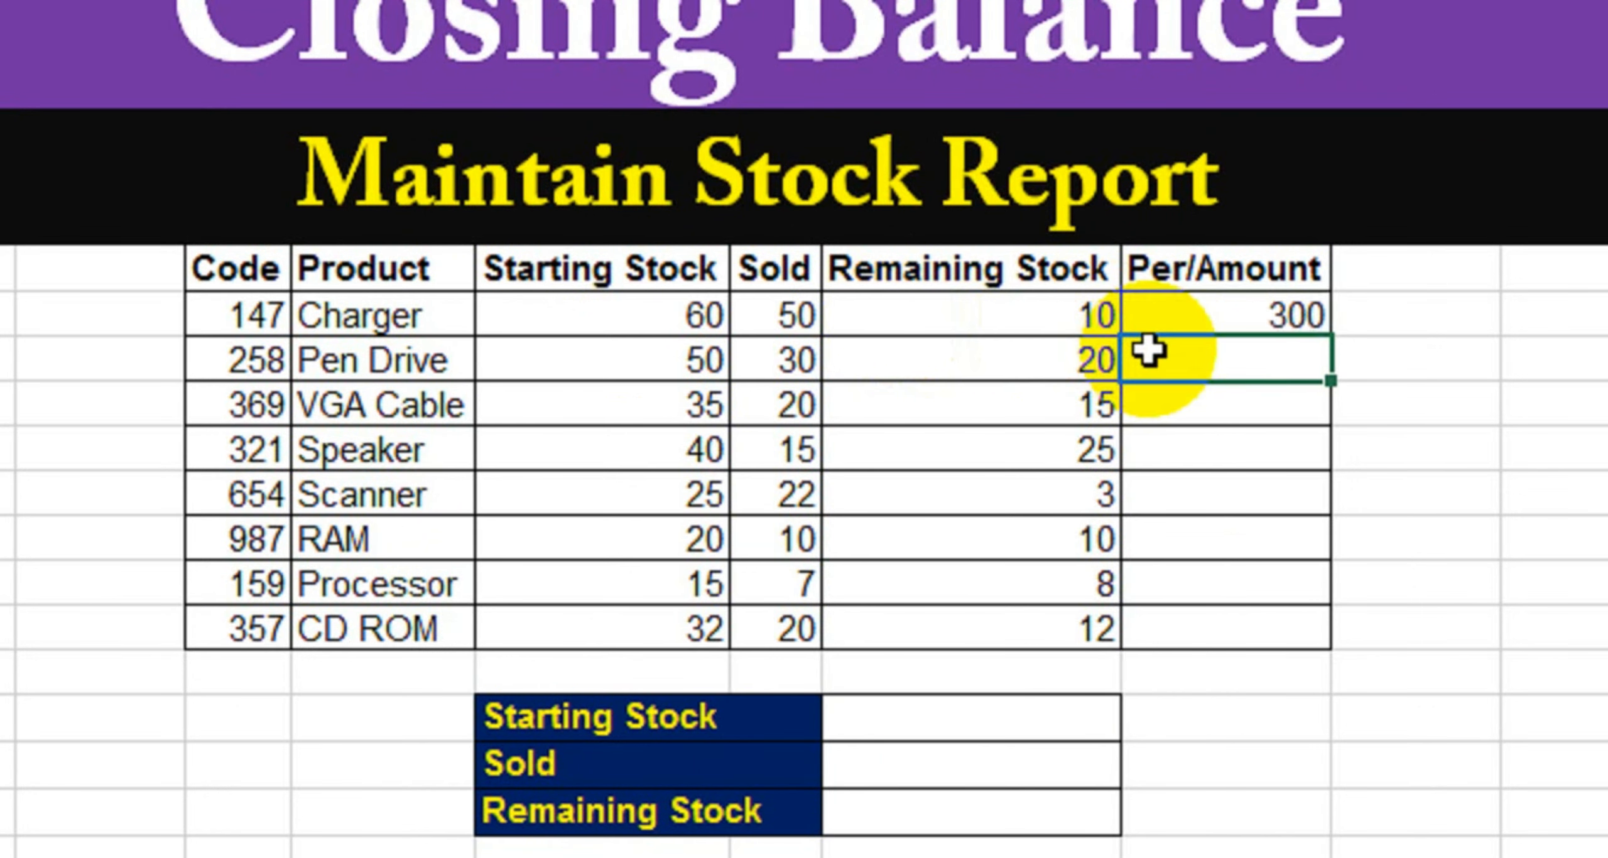
key("Return")
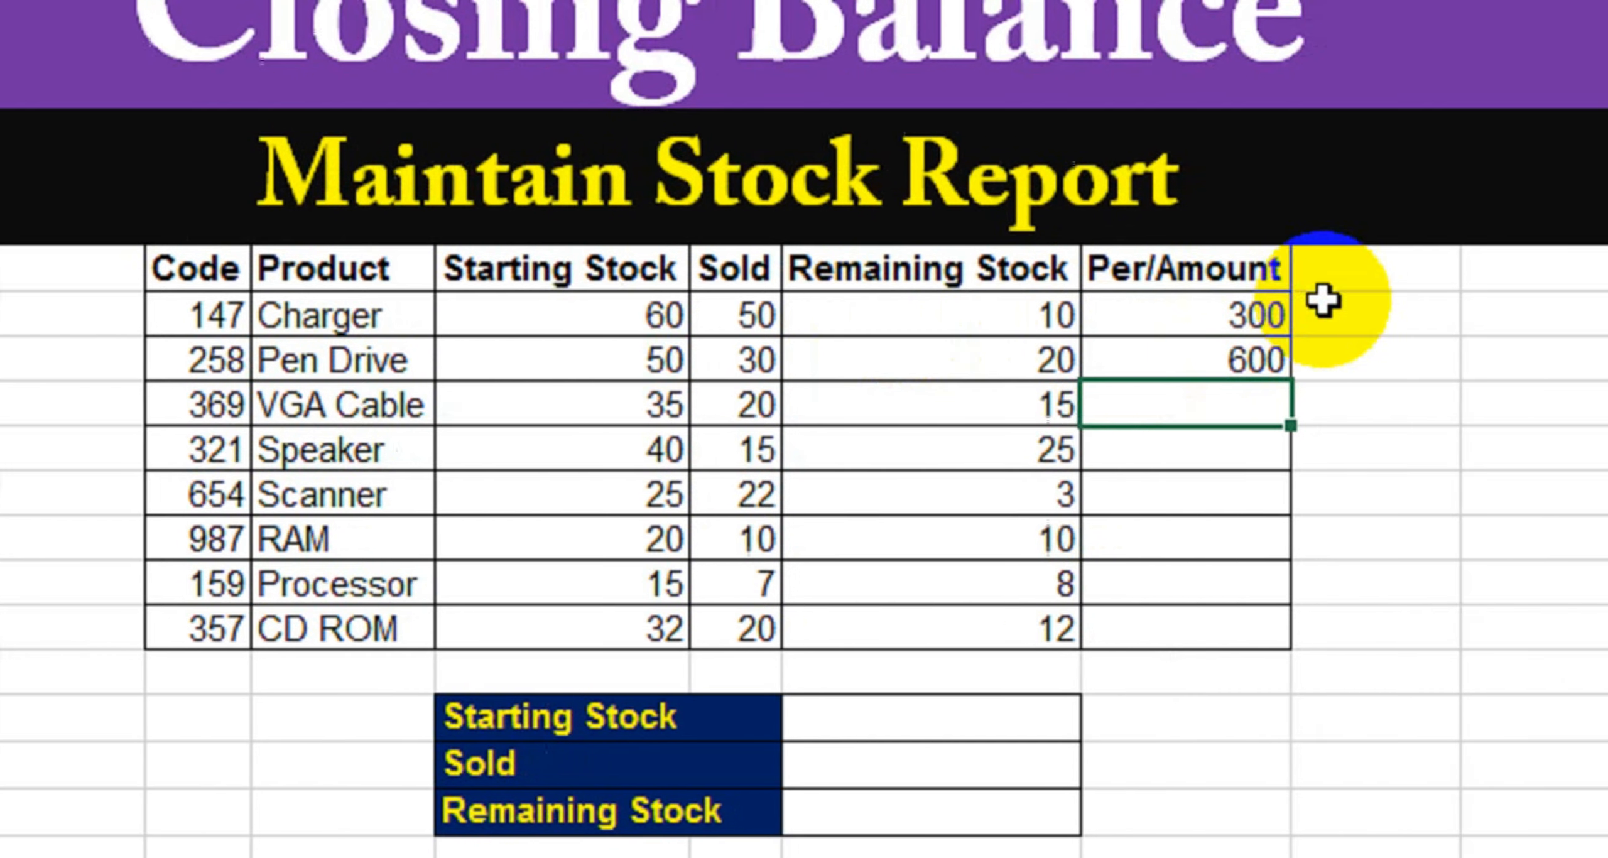
type("100")
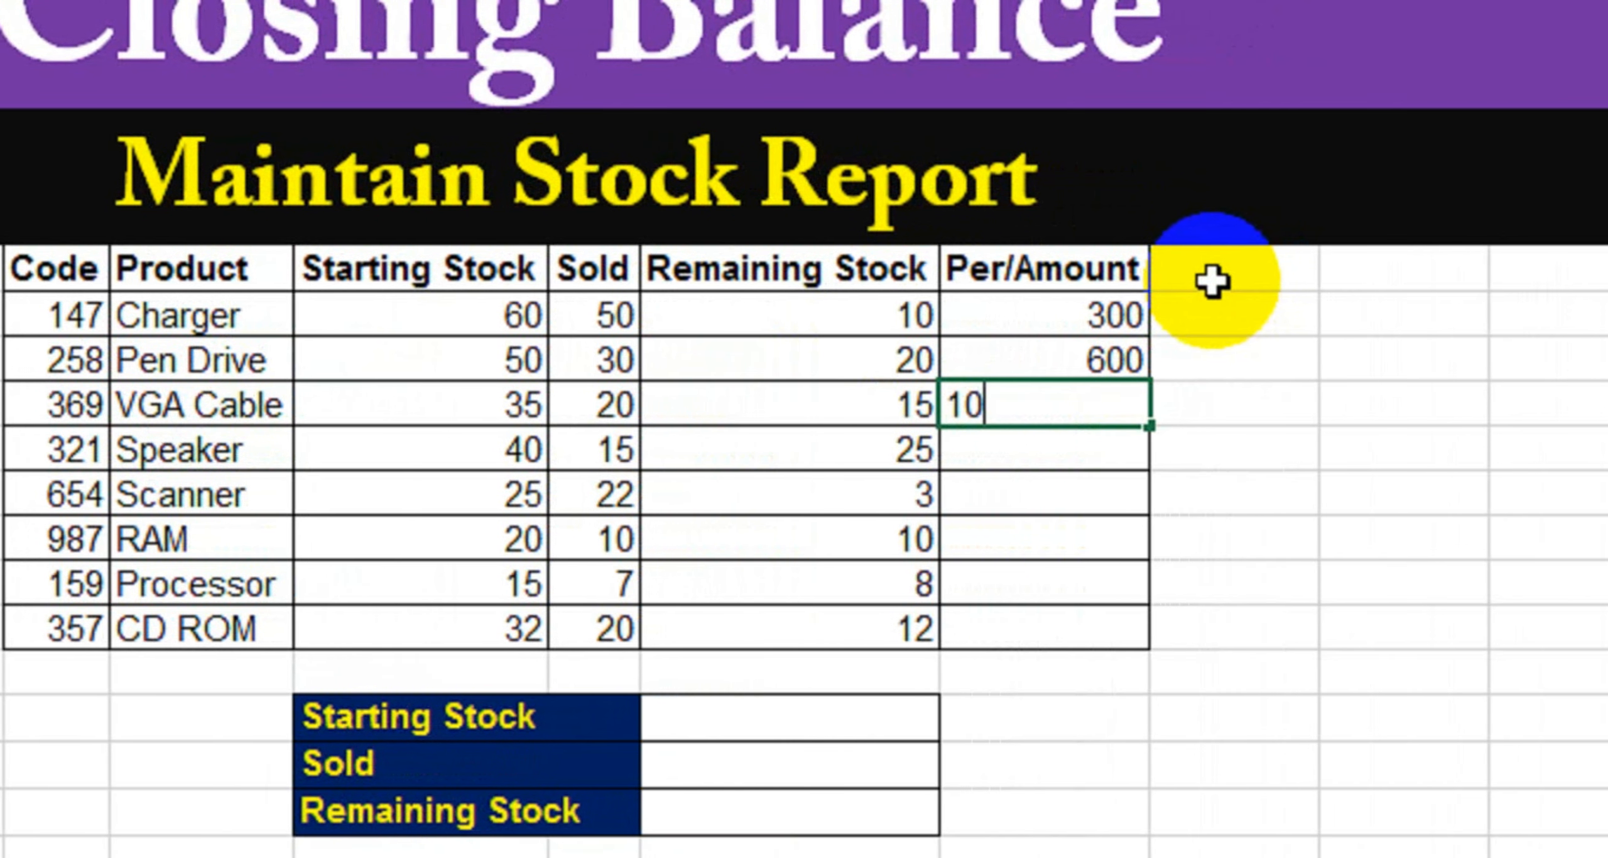
key("Return")
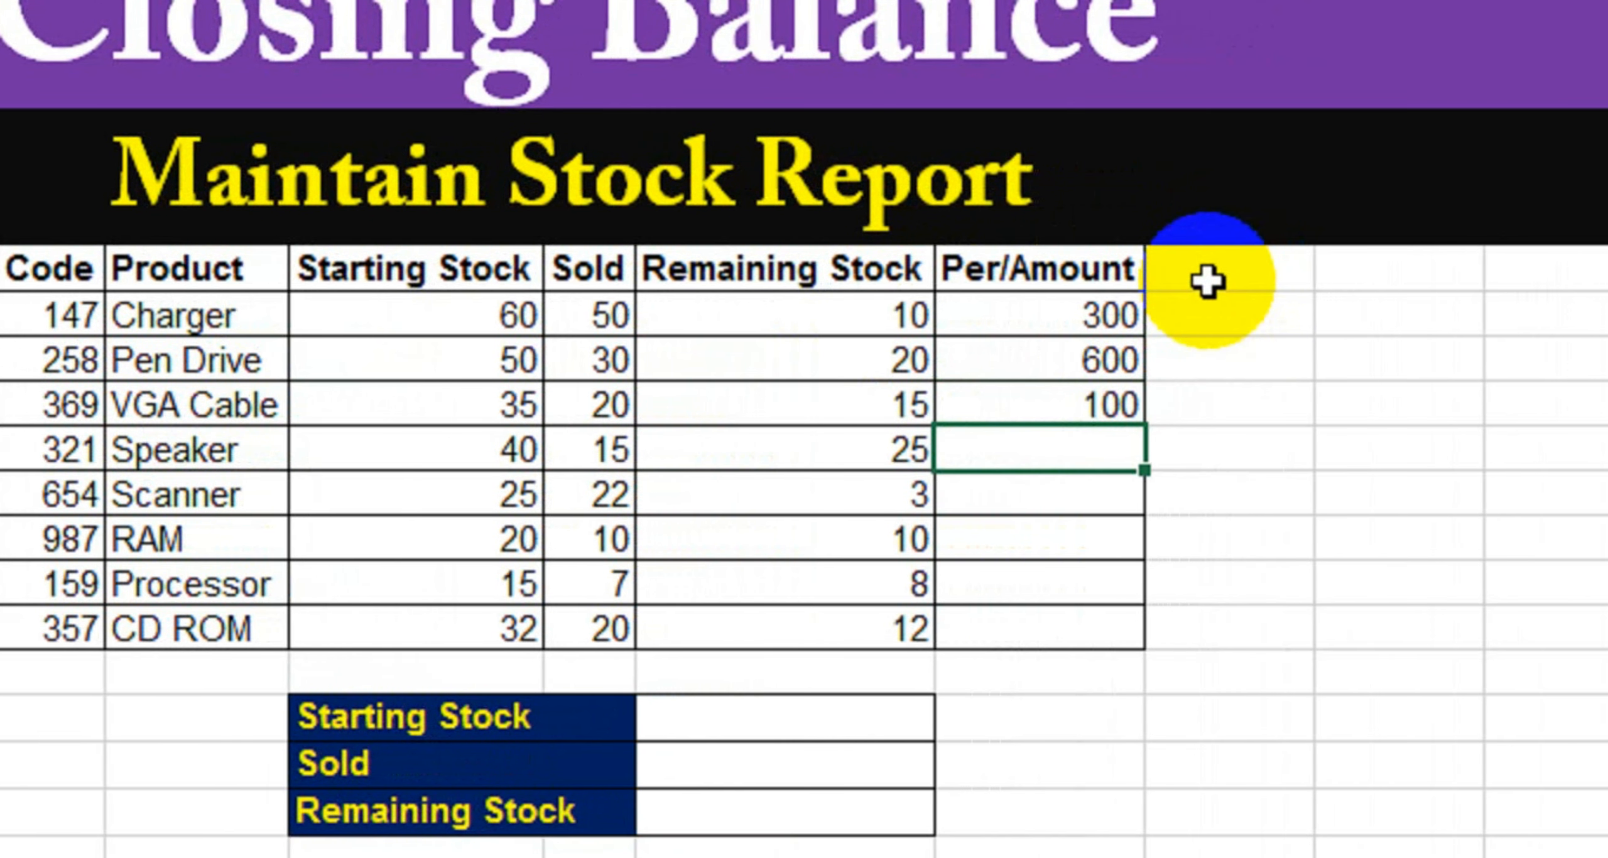
type("5000")
key("Return")
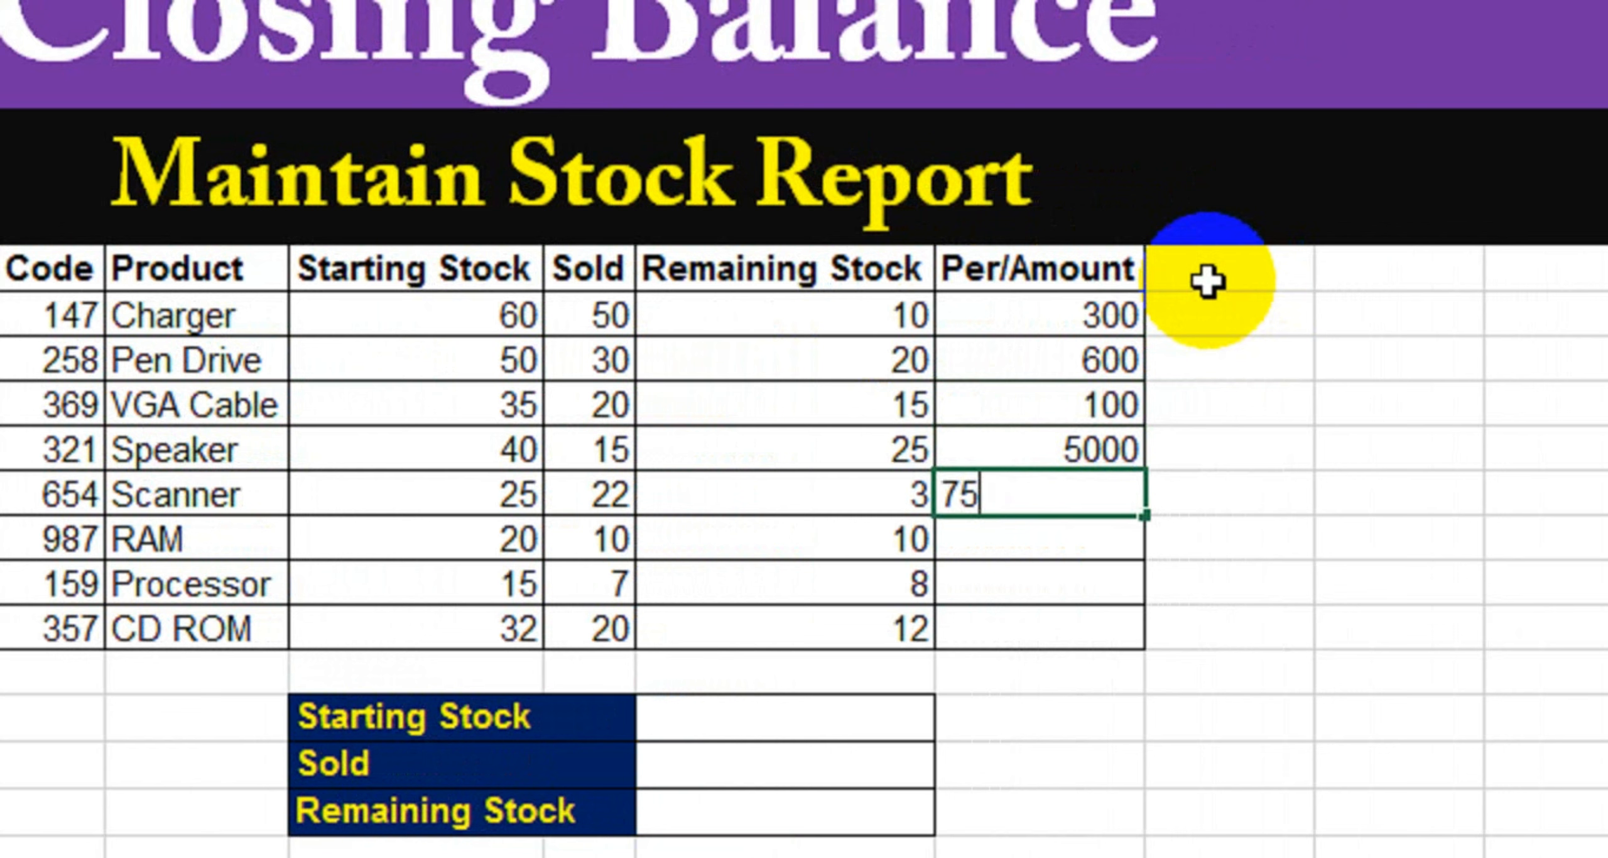
key("Return")
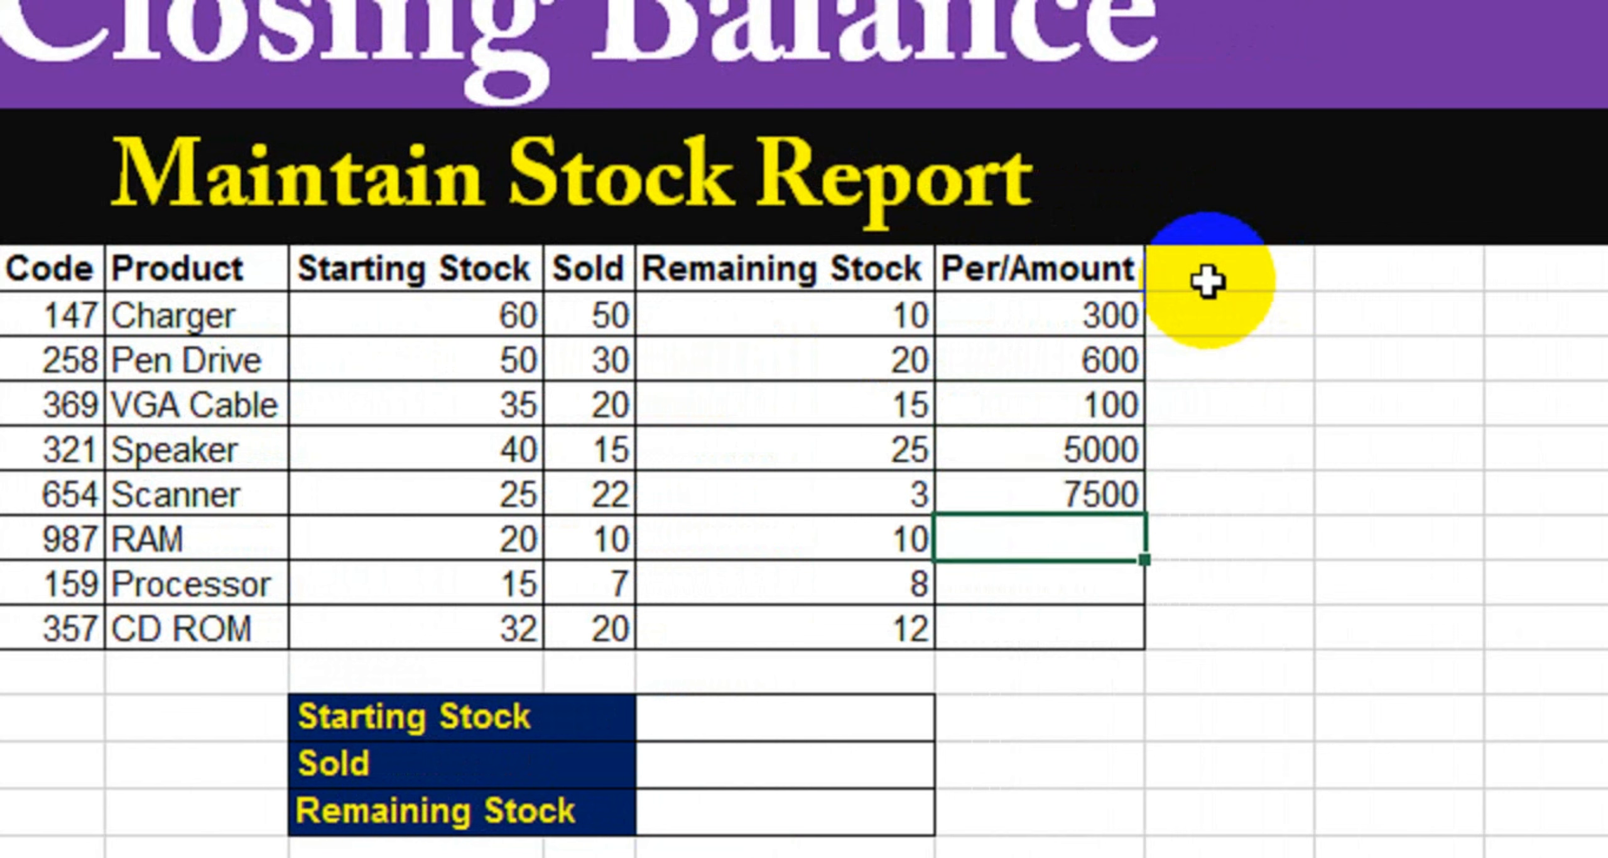
key("Return")
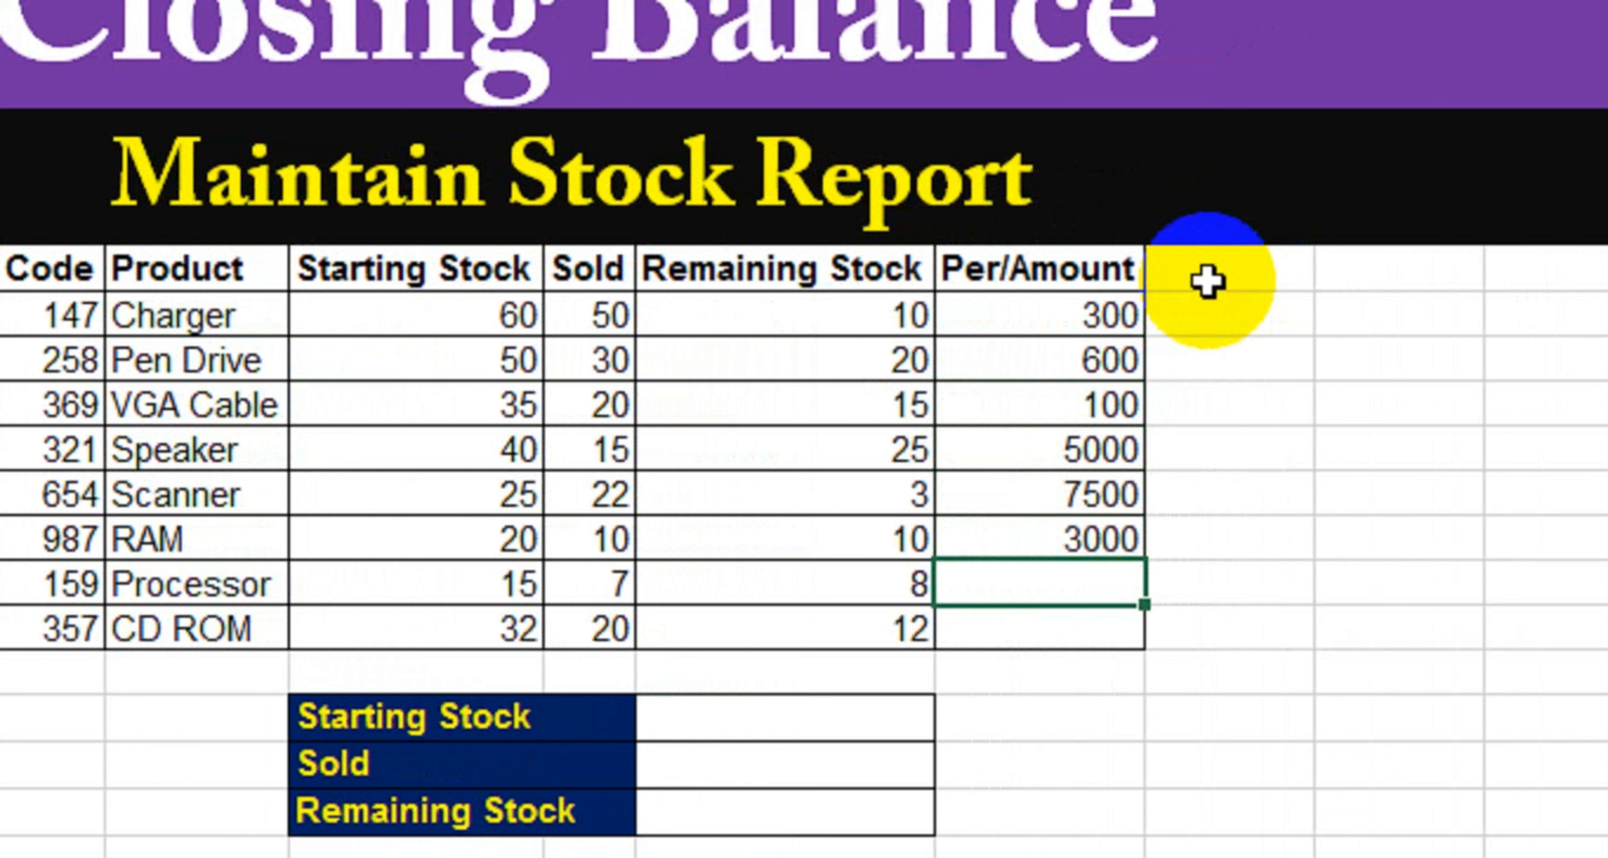
key("Return")
type("25")
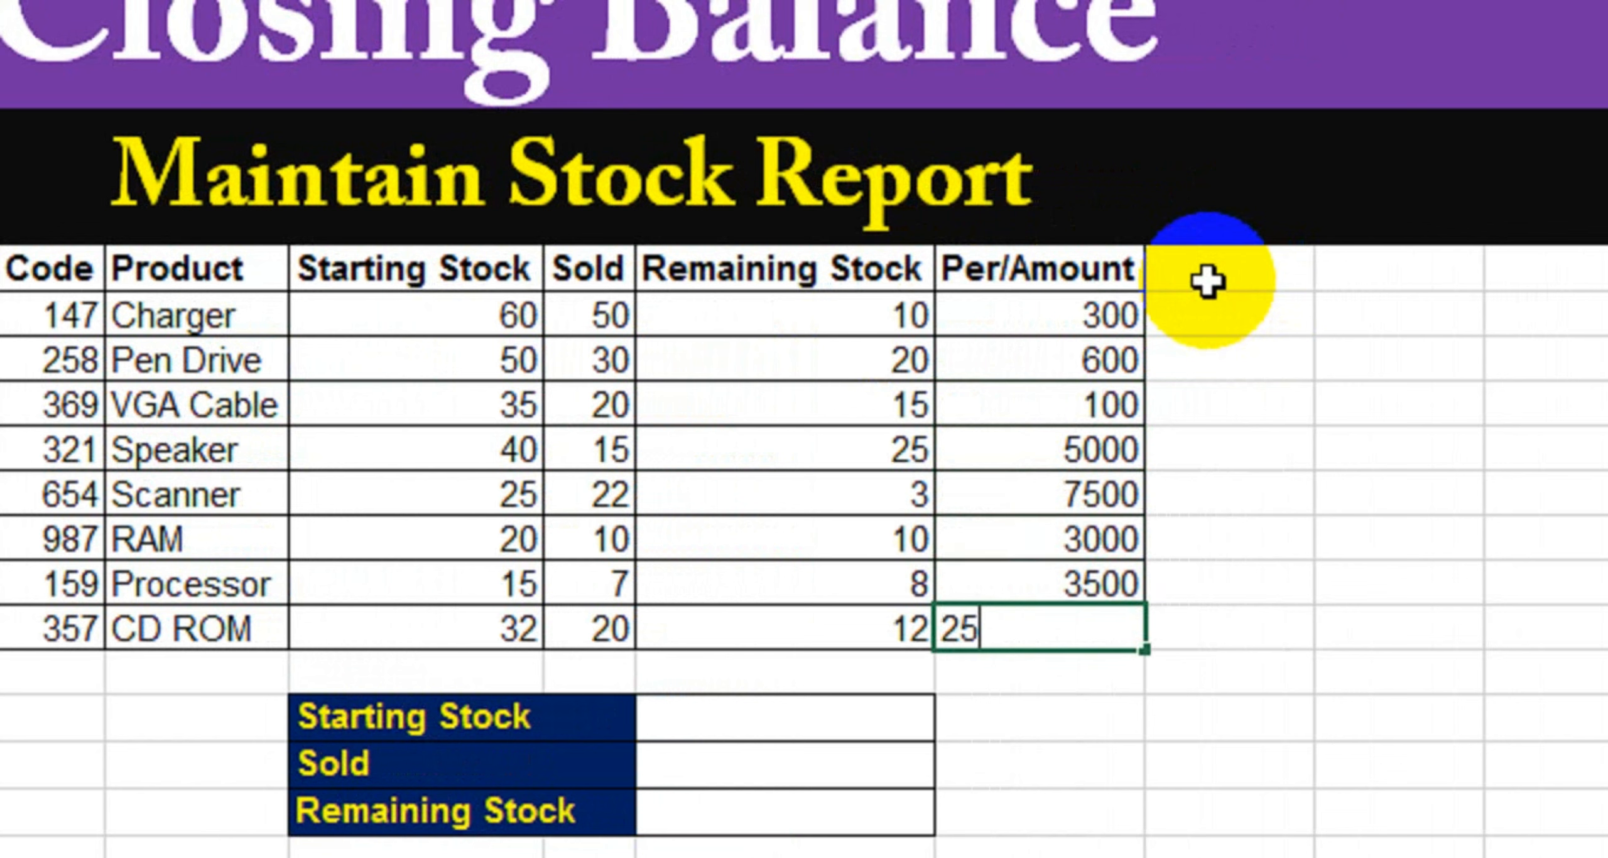
type("00")
key("Return")
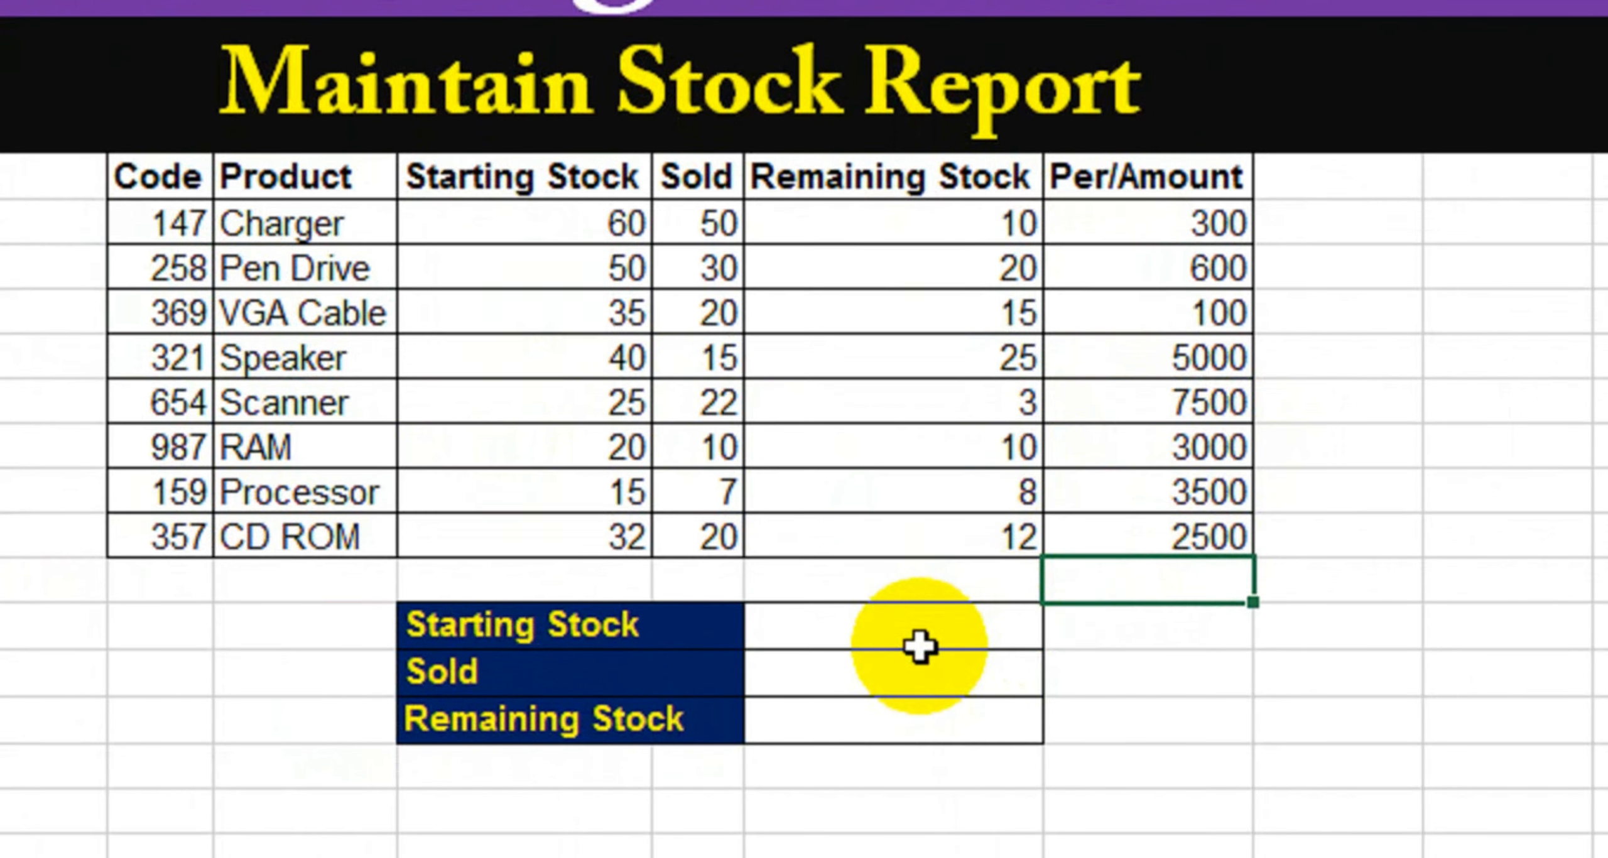
Begin a SUMPRODUCT formula in the summary's Starting Stock cell, using the Starting Stock quantities I10:I17 as the first array.
left_click(921, 738)
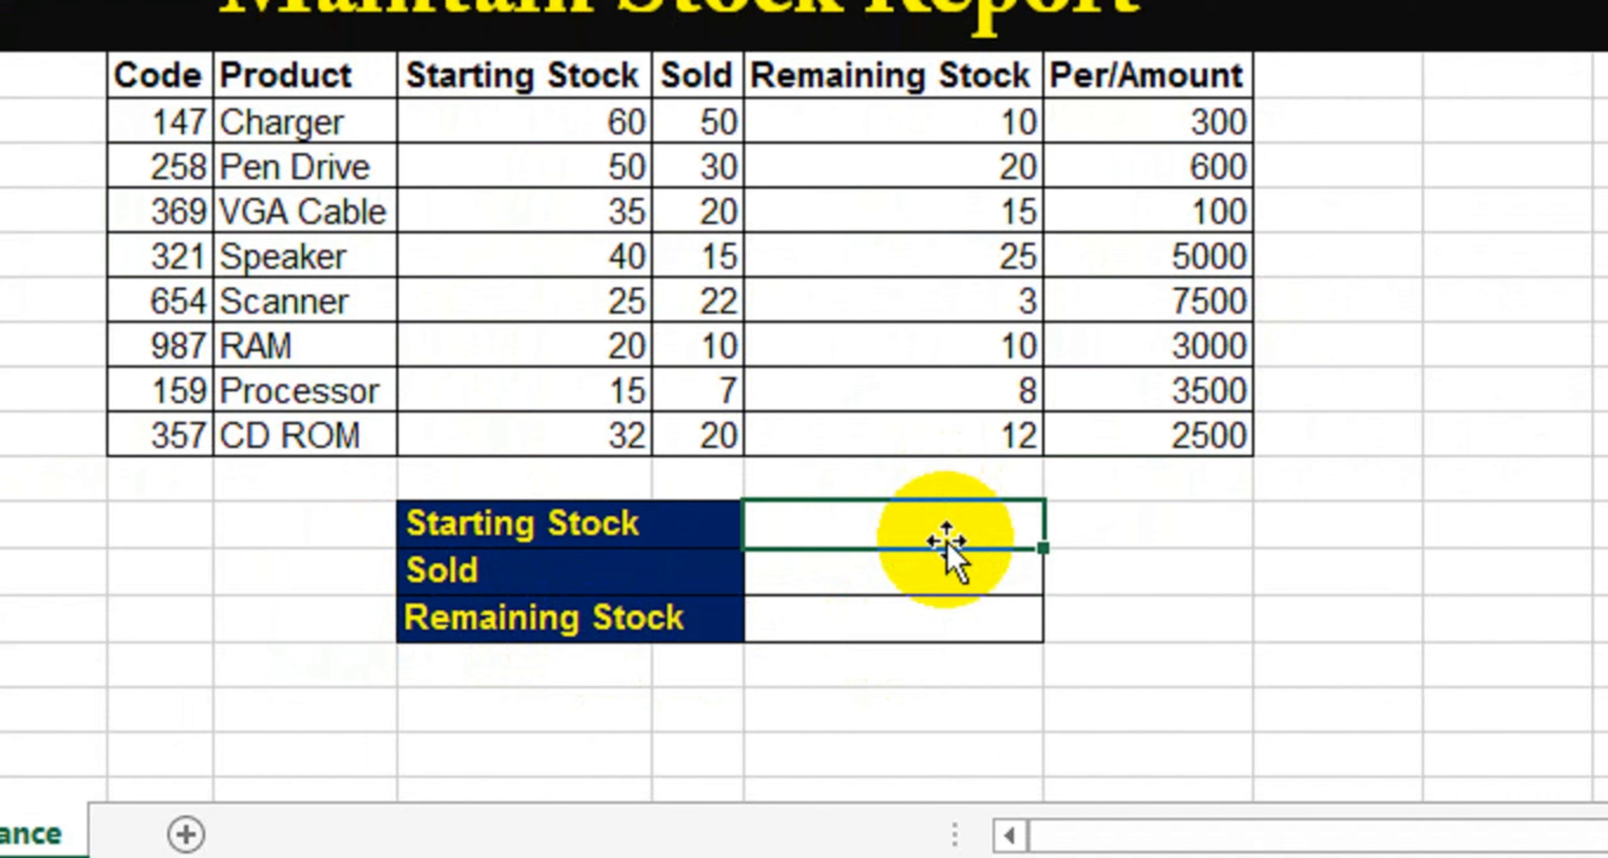
type("=sumpr")
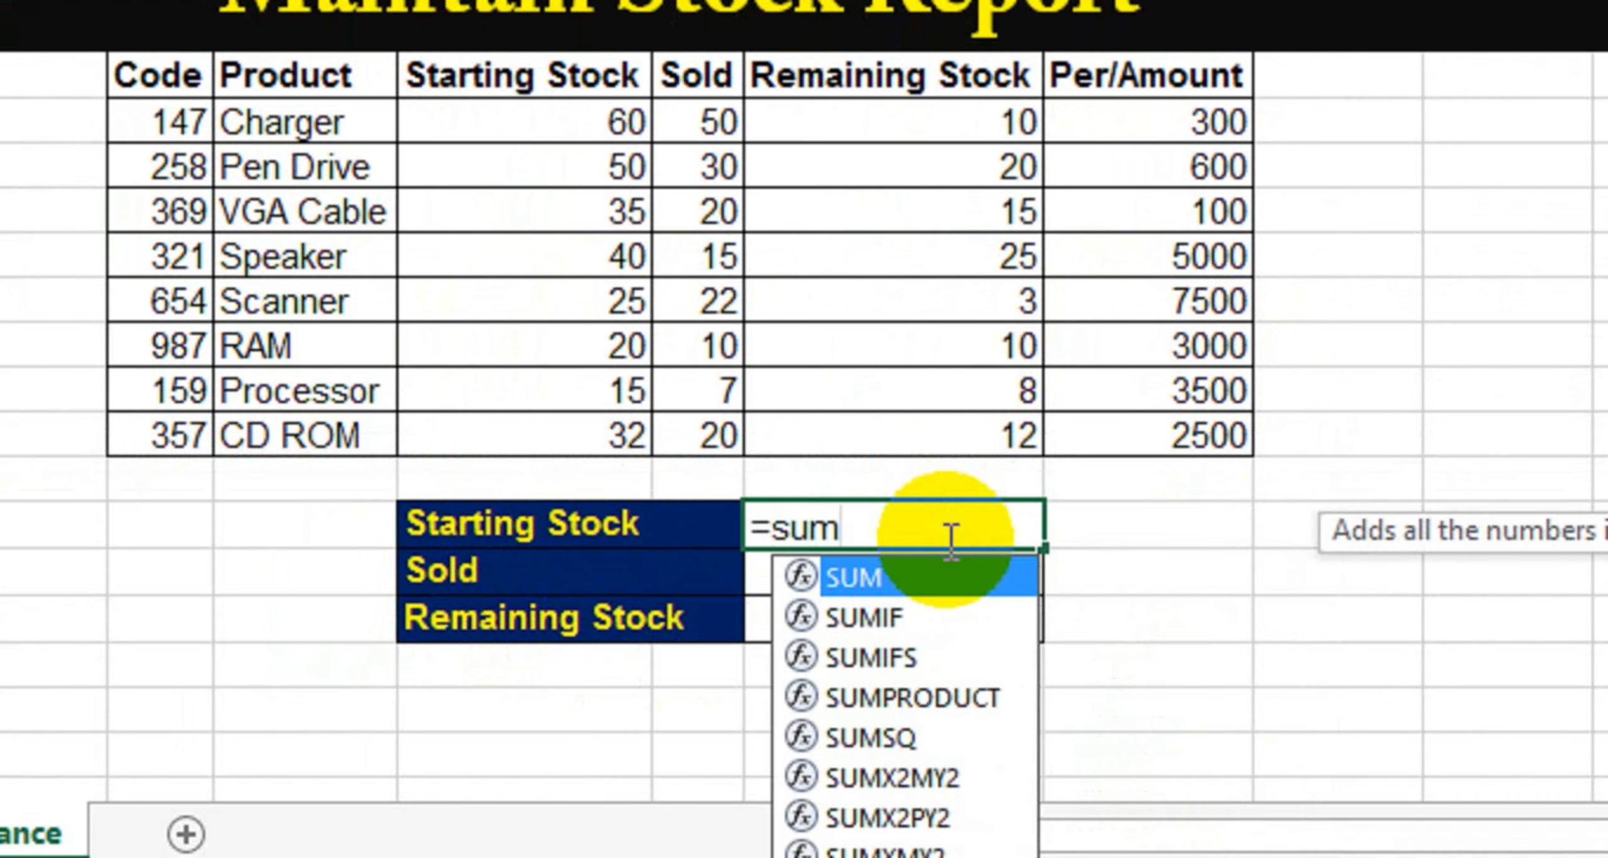
type("o")
key("Tab")
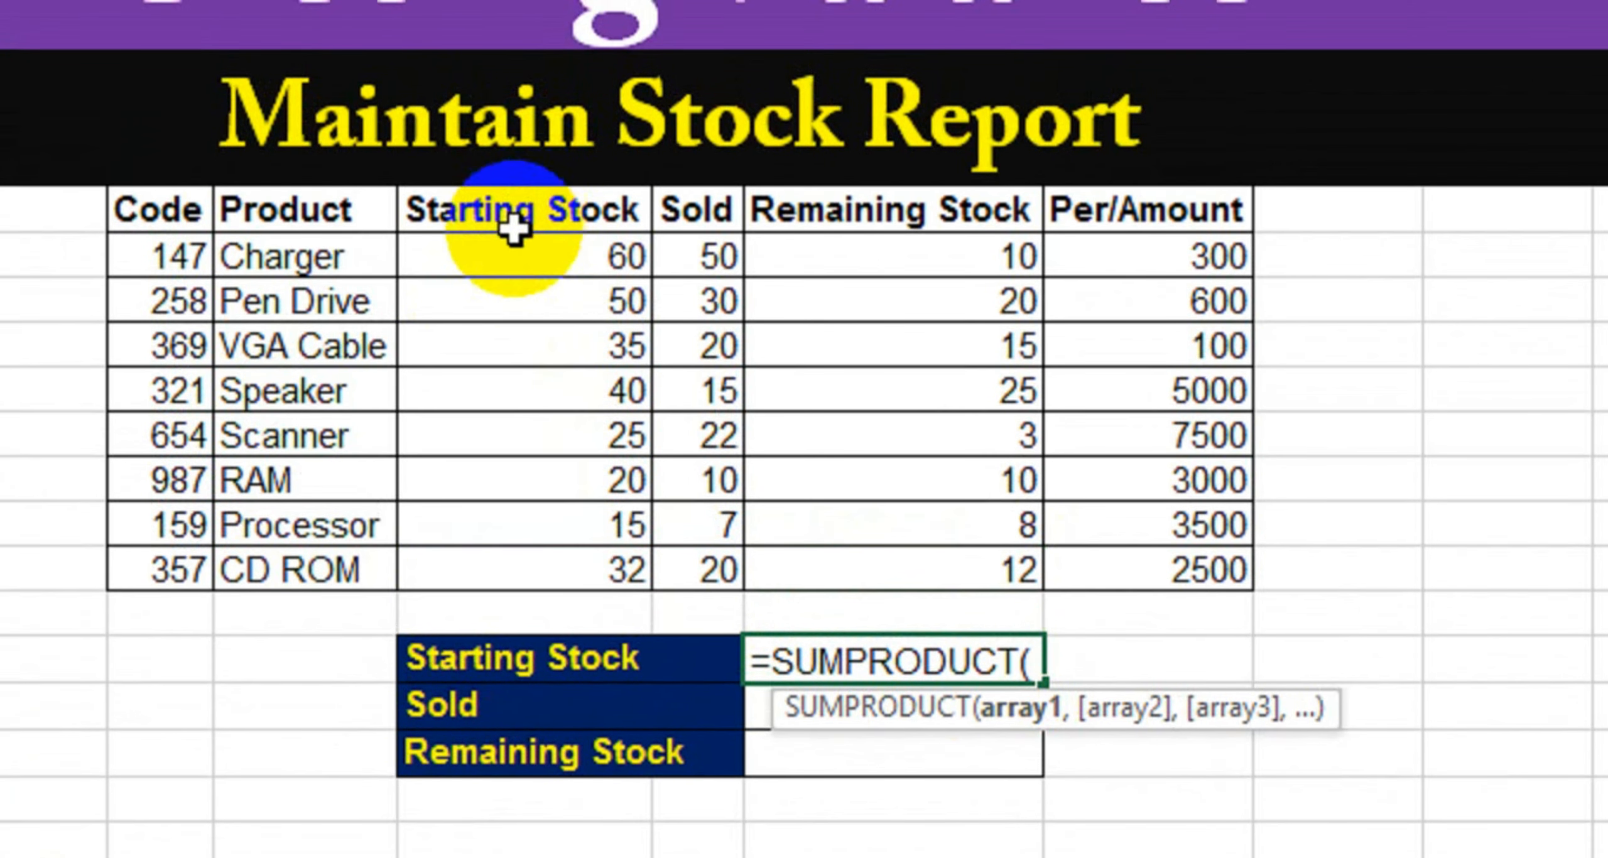
left_click(499, 255)
key("shift+Down")
key("shift+Down")
key("shift+Down")
key("shift+Down")
key("shift+Down")
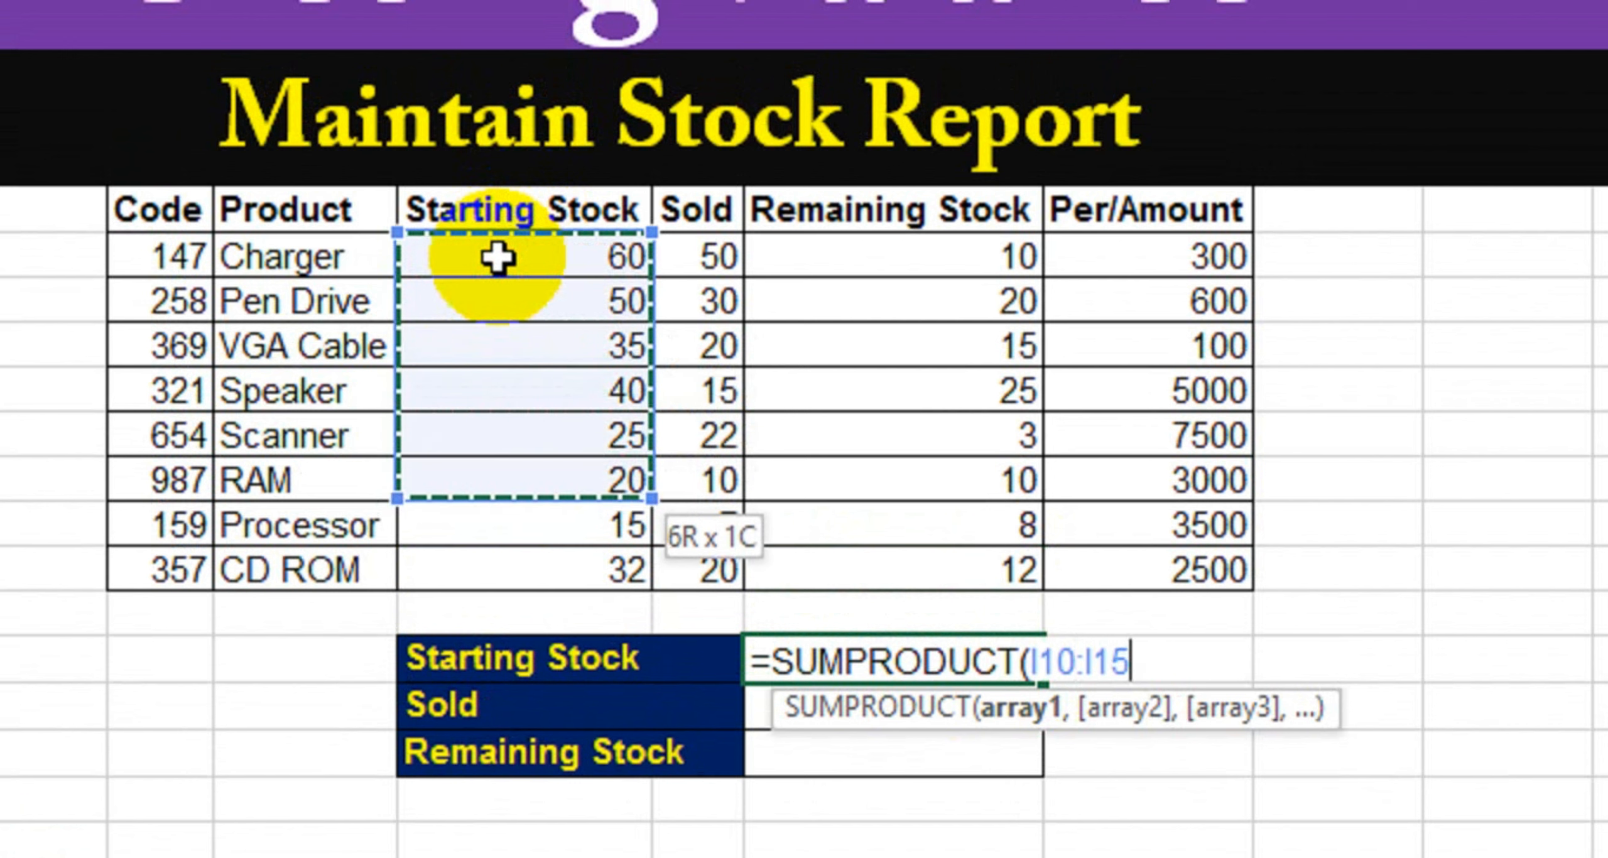
key("shift+Down")
key("shift+Down")
type(",")
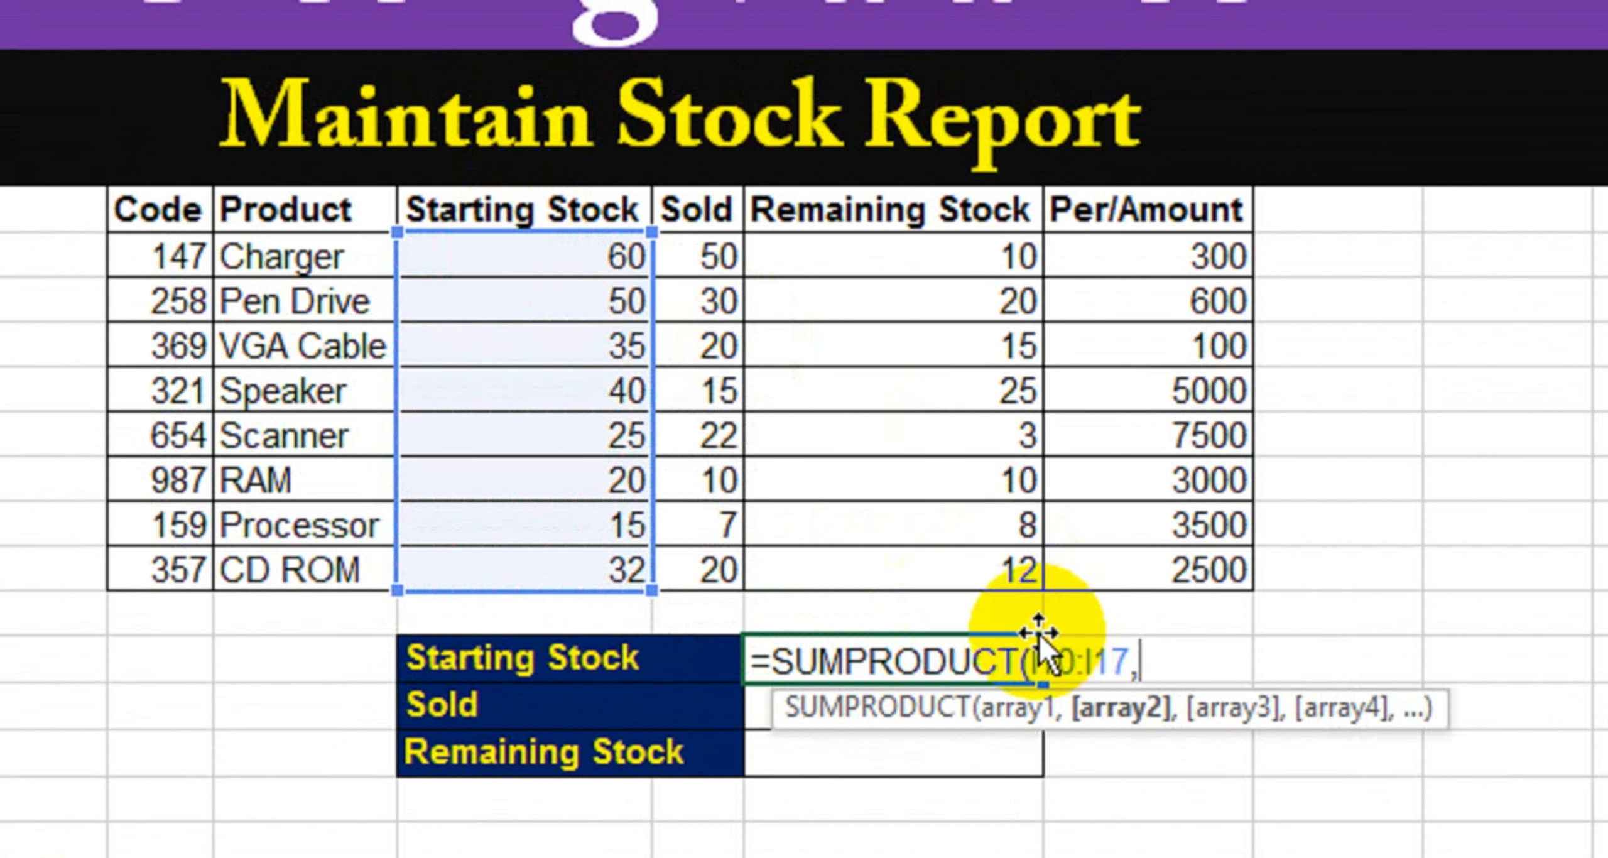
Add the Per/Amount range L10:L17 as the second array and complete the summary's Starting Stock formula.
left_click(1118, 255)
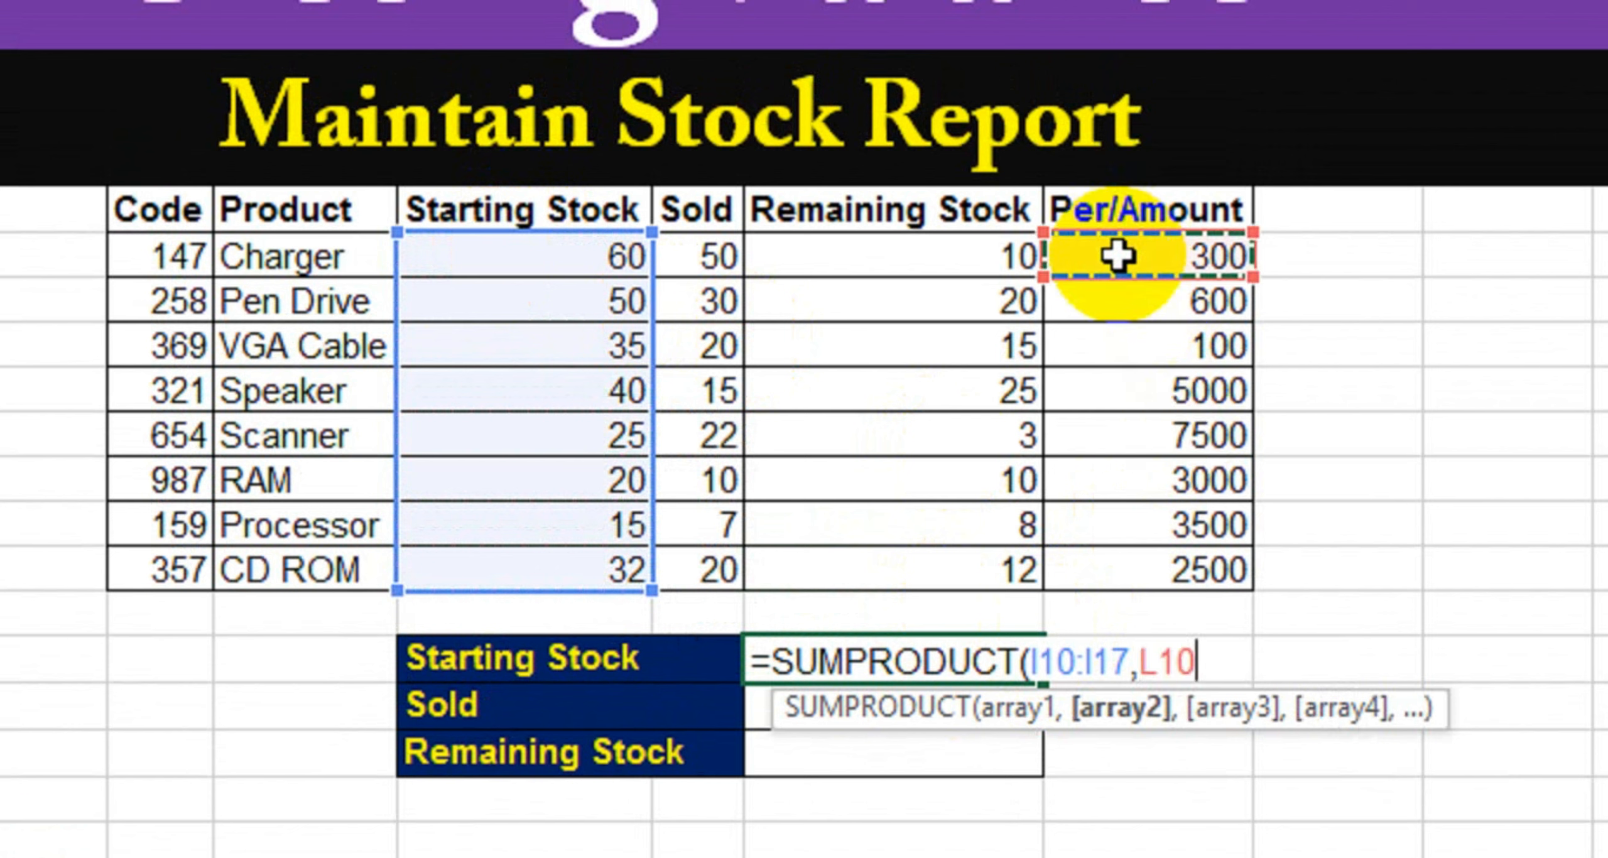
key("shift+Down")
key("shift+Down")
key("shift+Down")
key("shift+Down")
key("shift+Down")
key("shift+Down")
key("shift+Down")
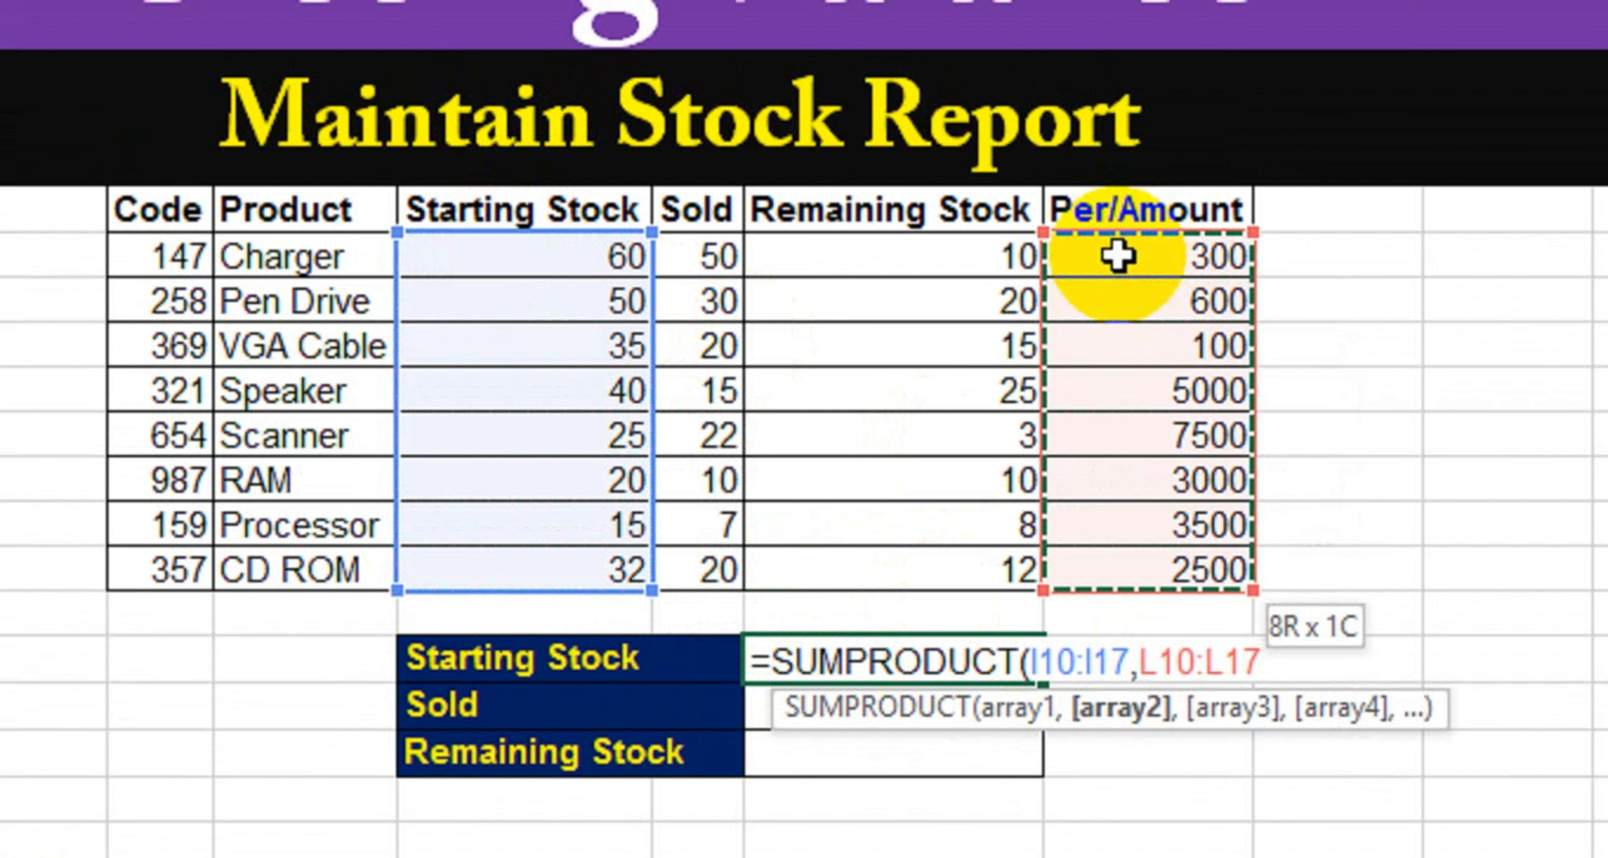
type(")")
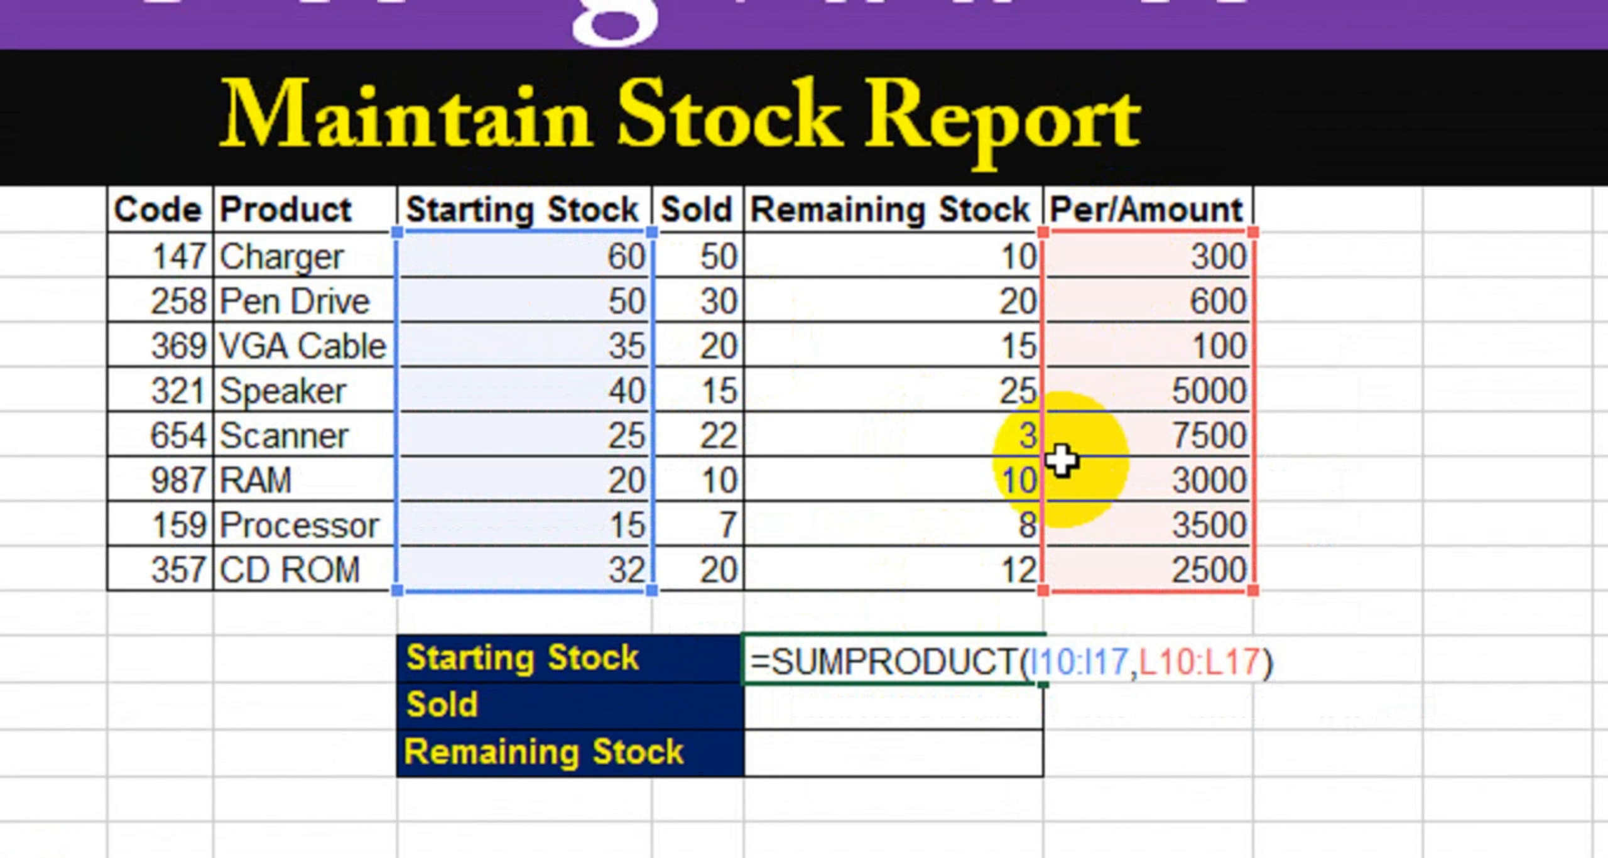
key("Return")
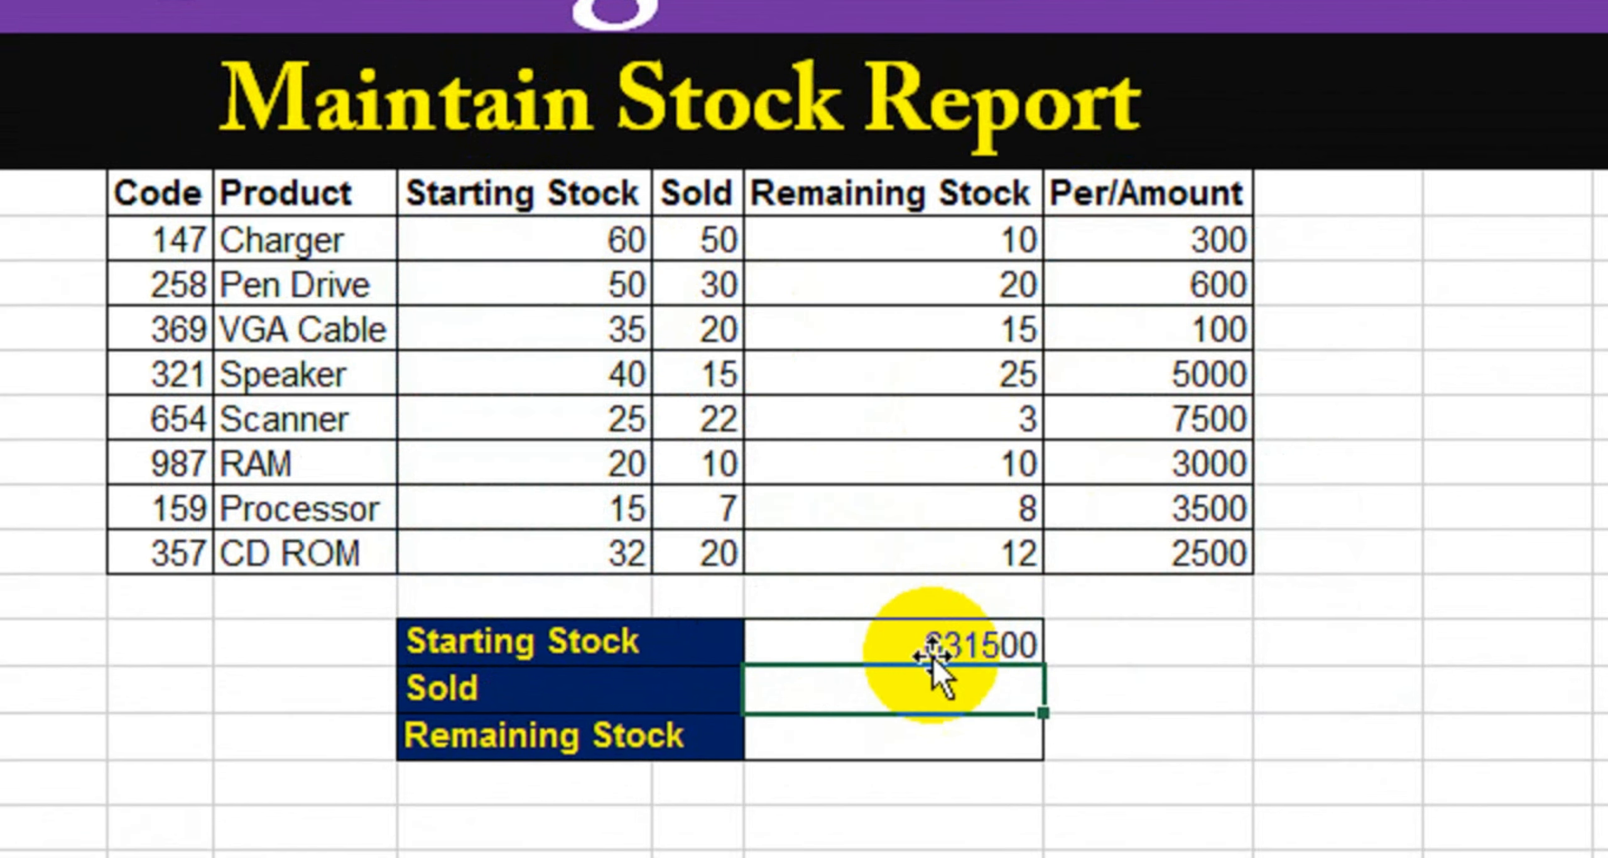
left_click(889, 647)
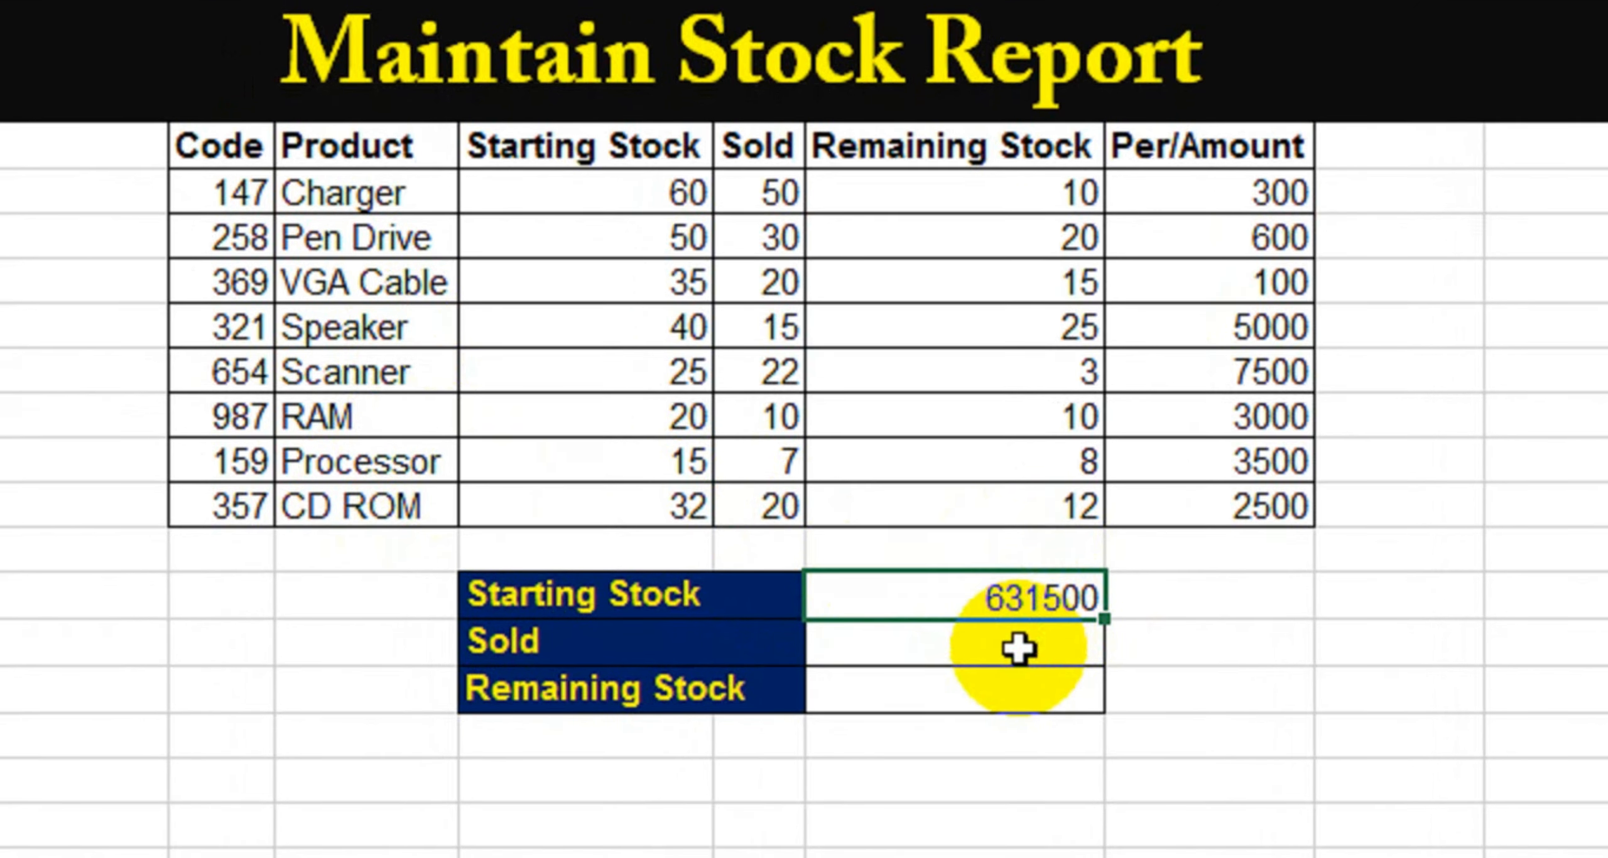
Calculate the sold value in the summary's Sold cell with the formula =SUMPRODUCT(J10:J17,L10:L17).
left_click(1017, 648)
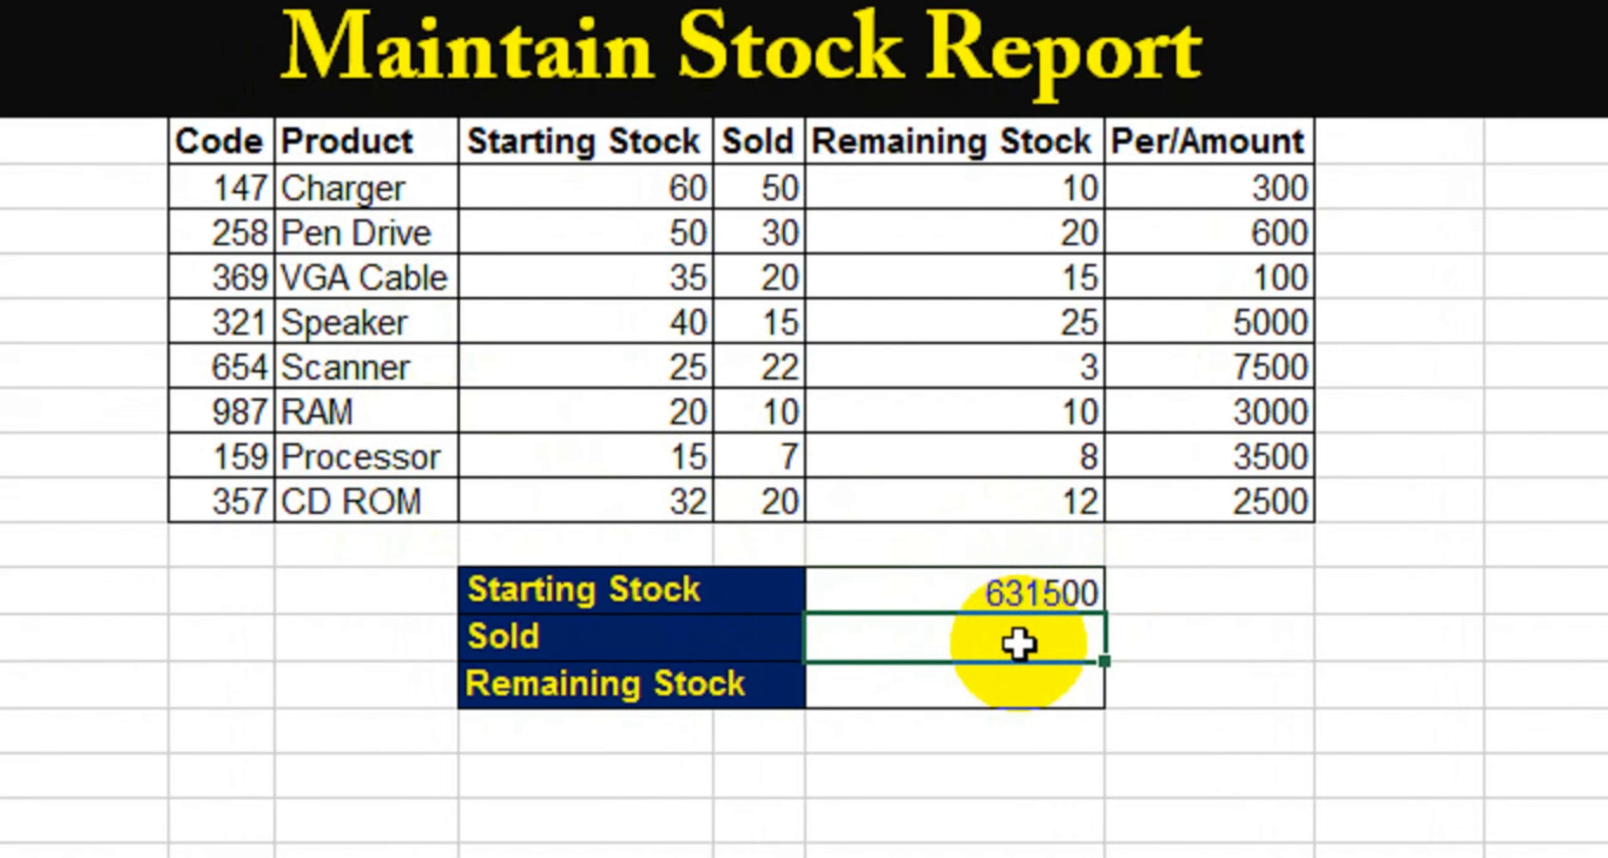
type("=s")
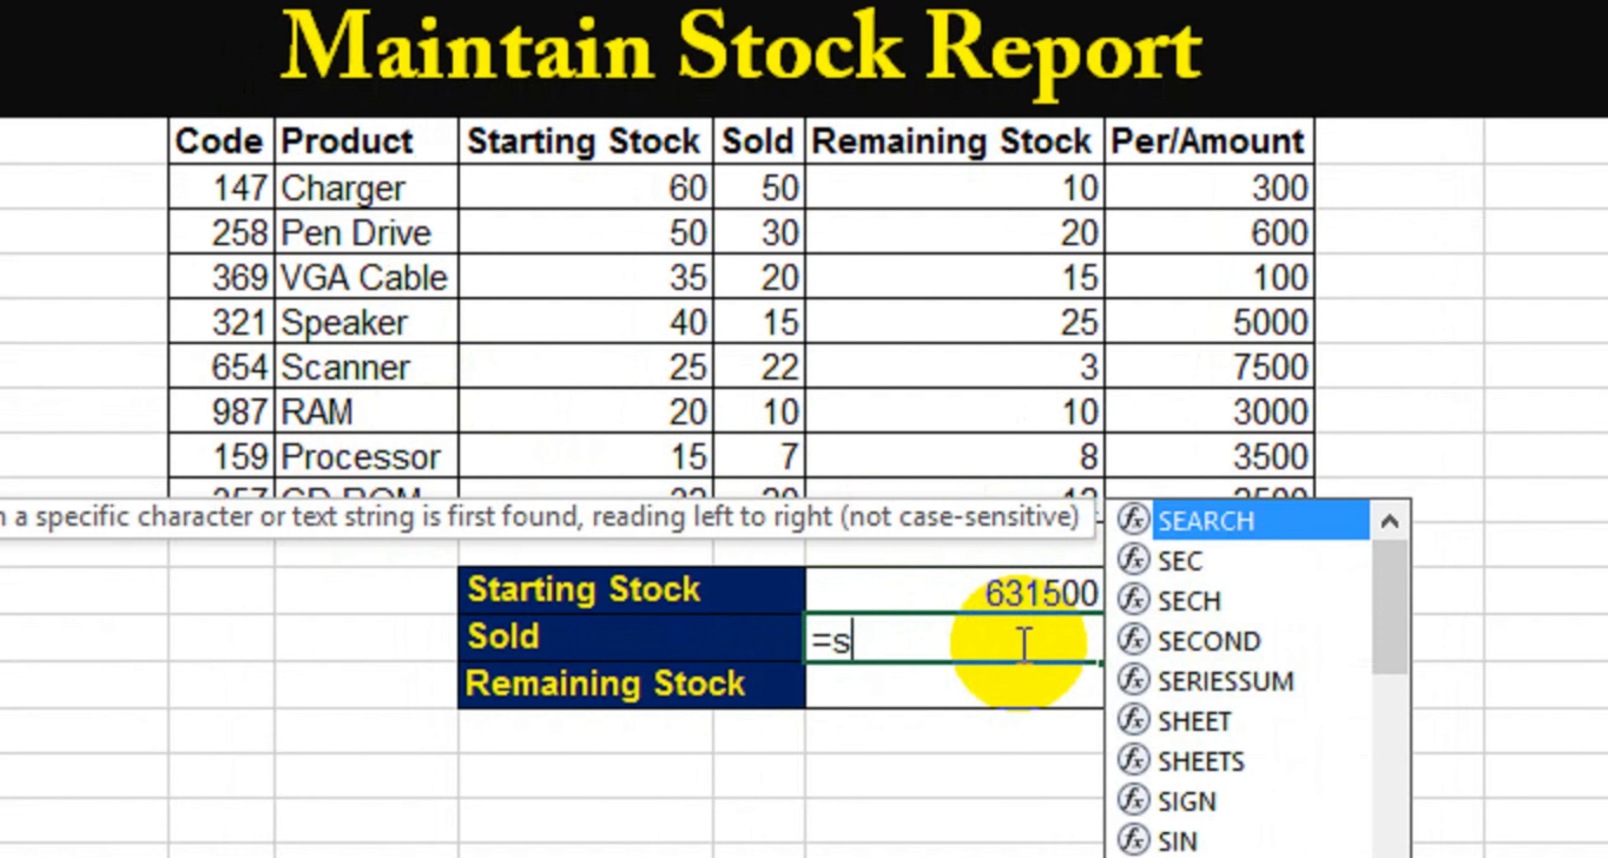
type("umpro")
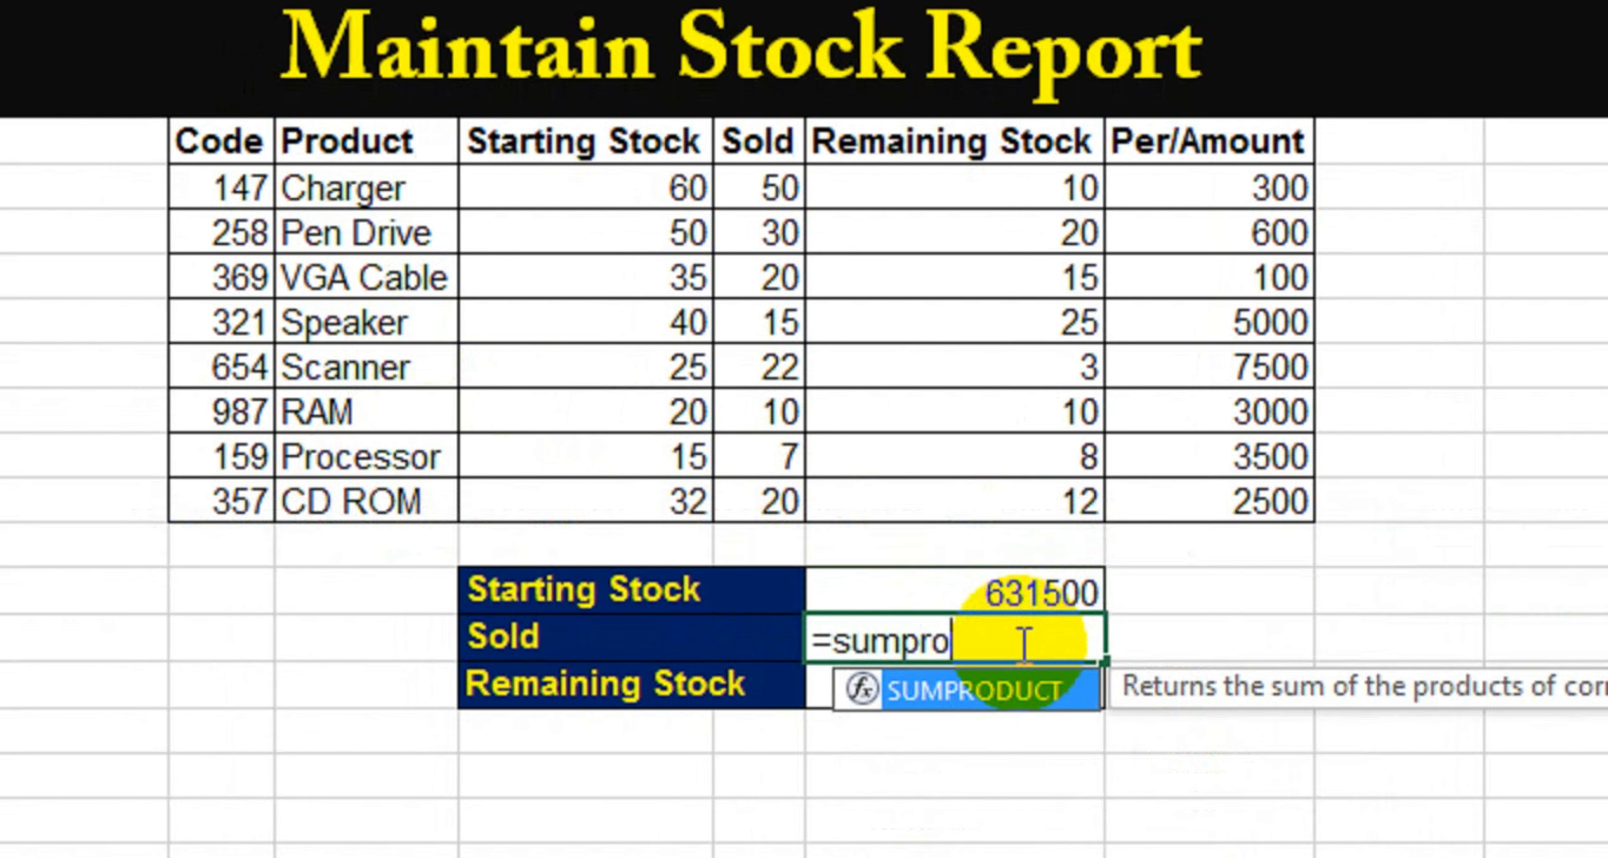
key("Tab")
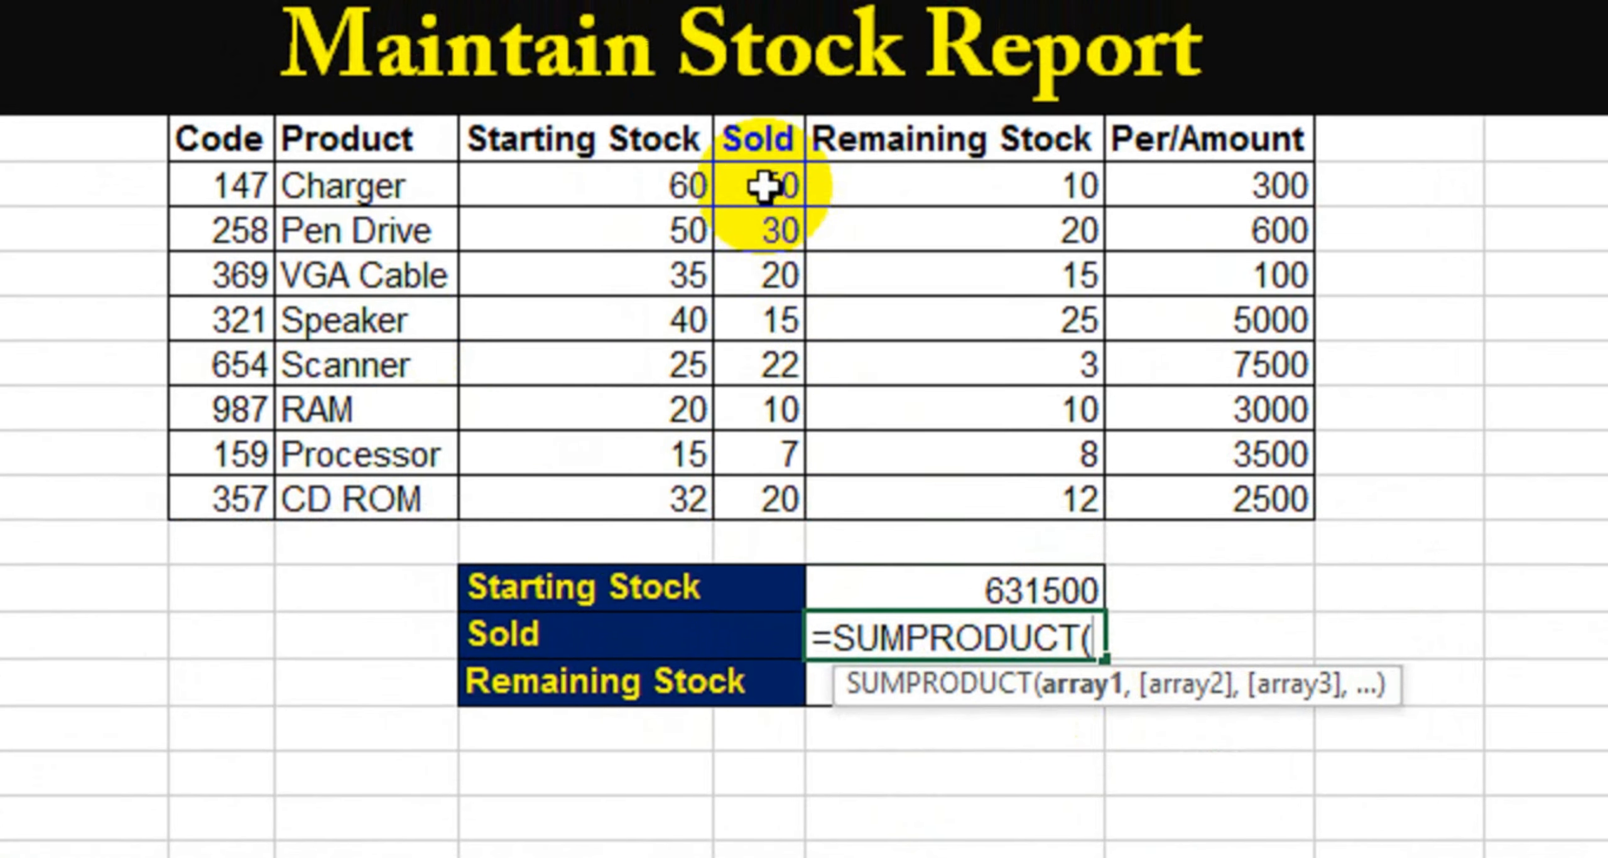
left_click_drag(763, 135, 762, 314)
left_click_drag(763, 395, 763, 528)
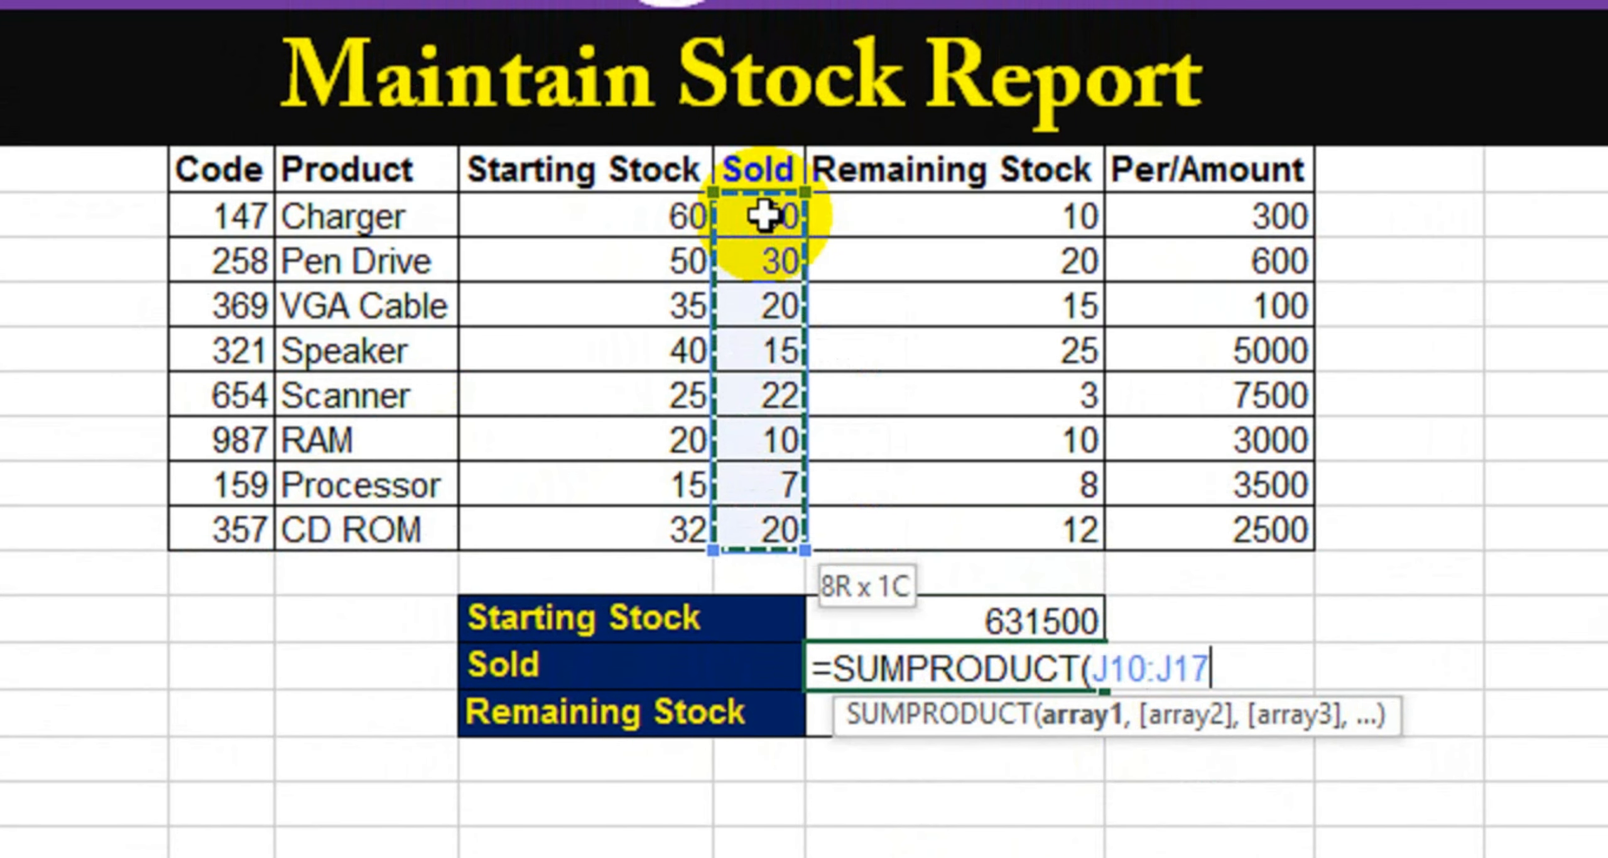
type(",")
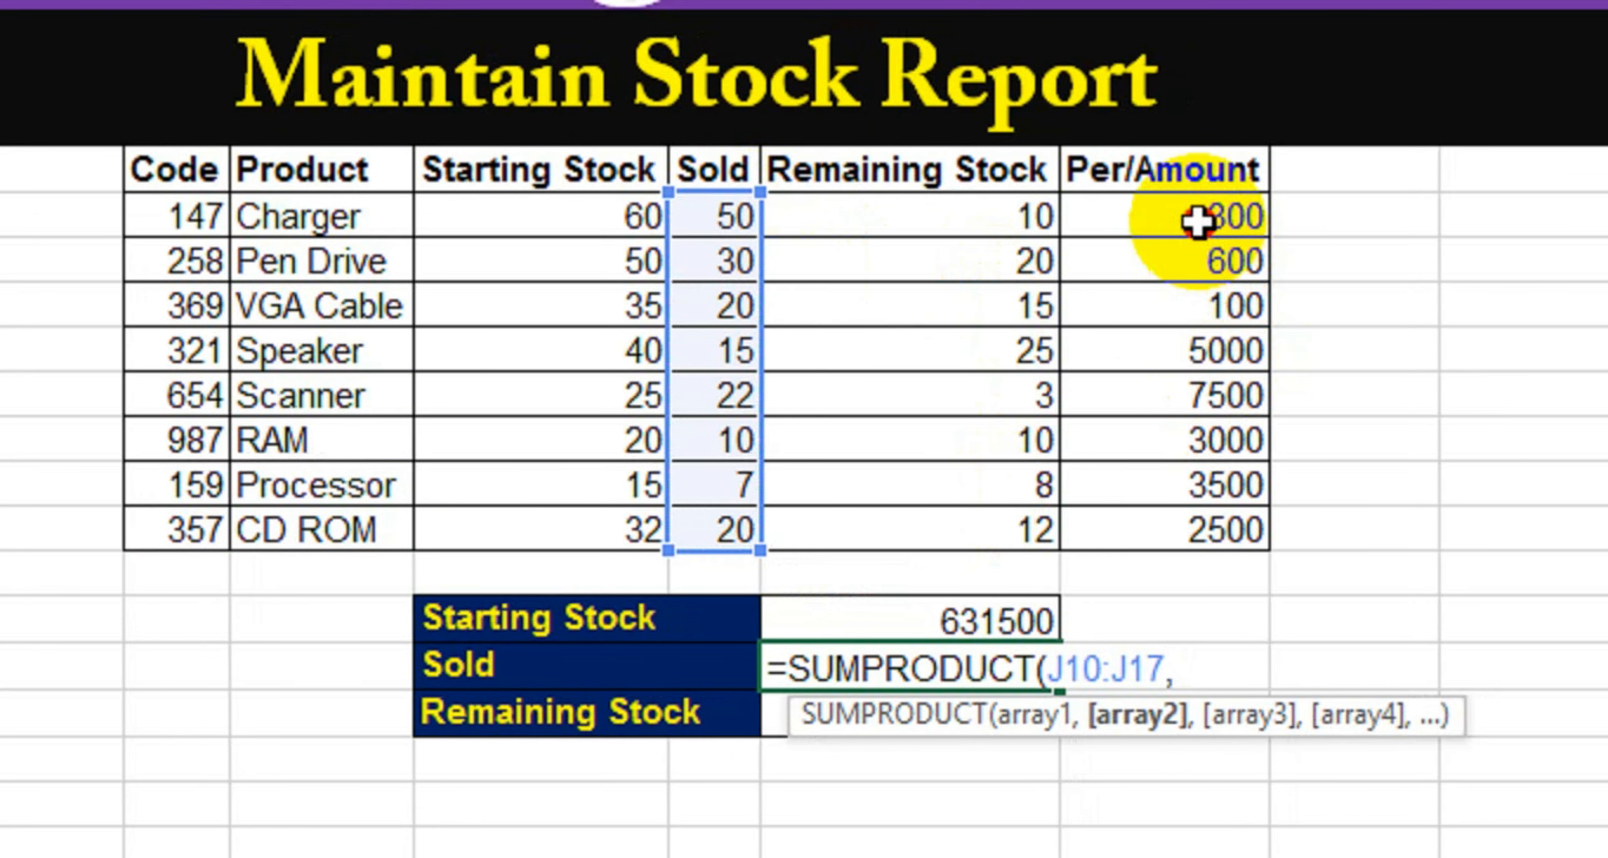
left_click_drag(1199, 227, 1199, 530)
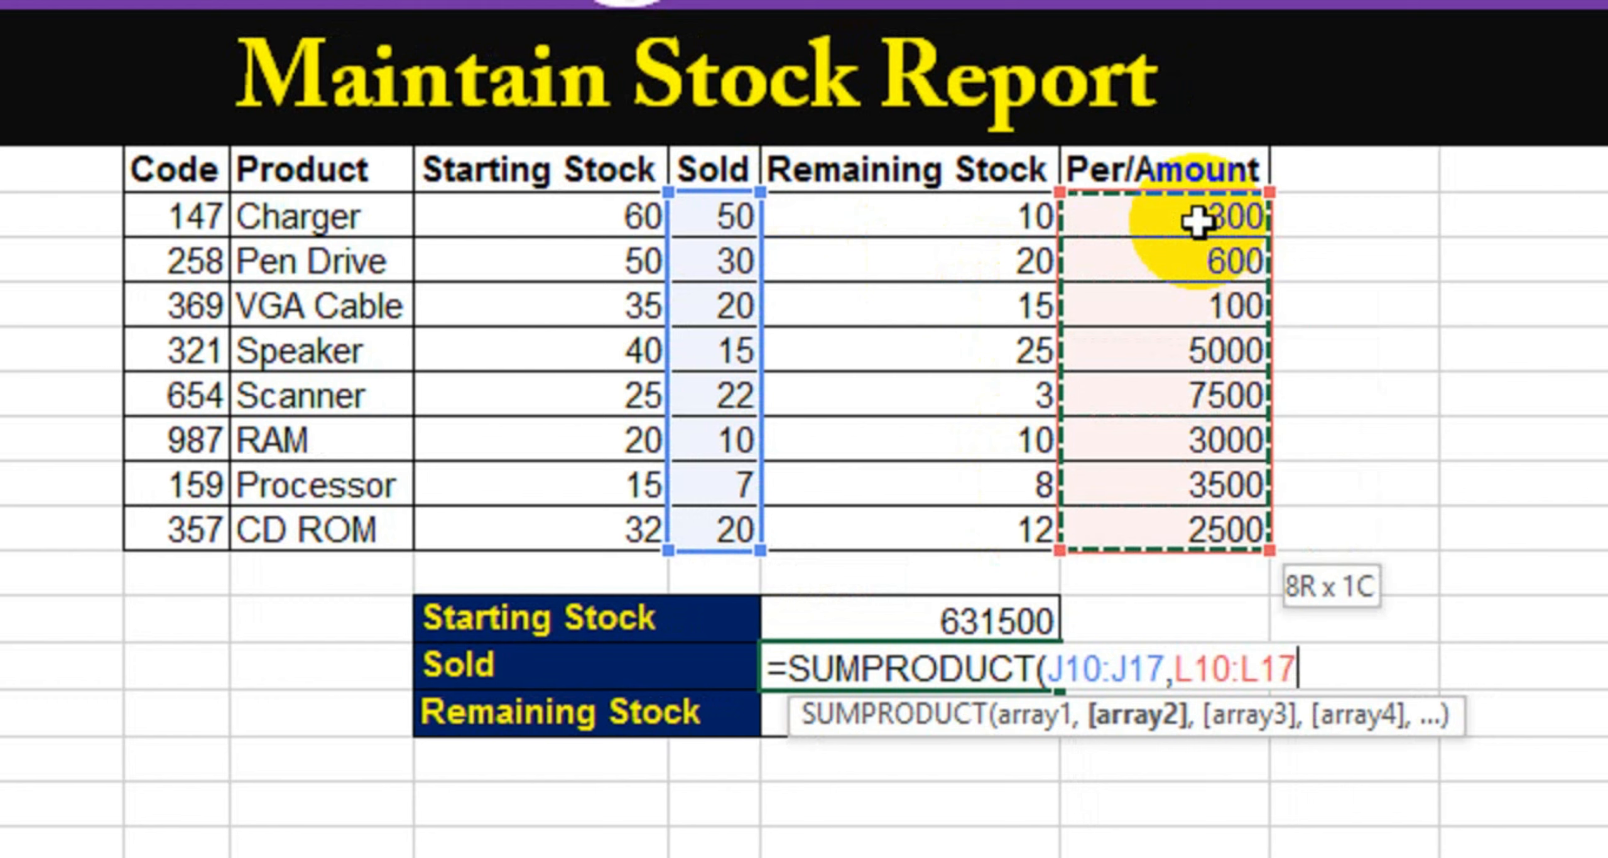
type(")")
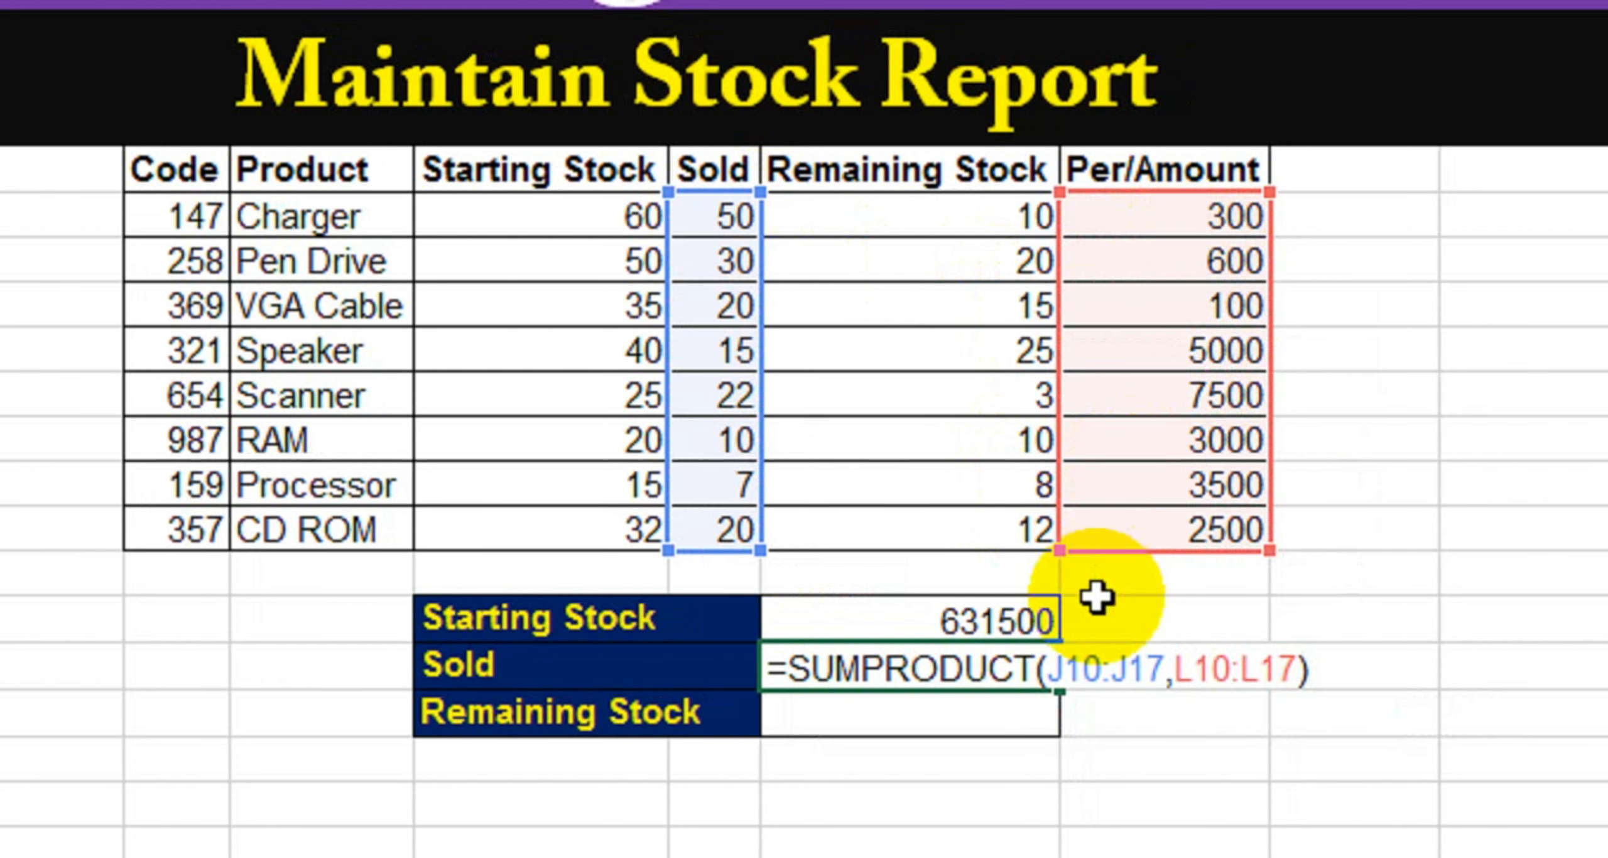
key("Return")
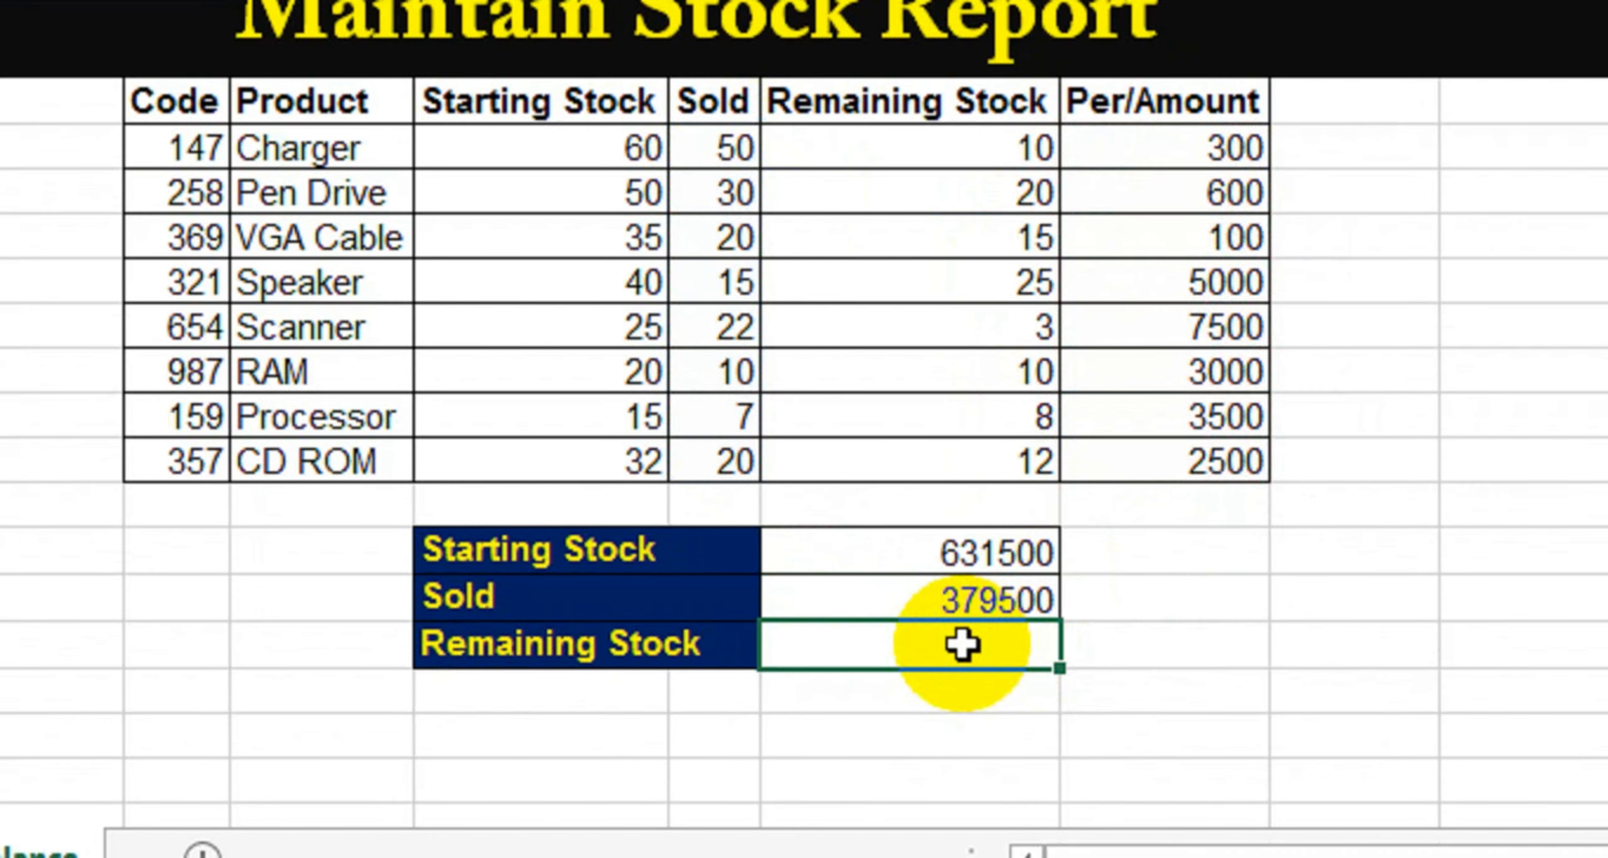
left_click(892, 604)
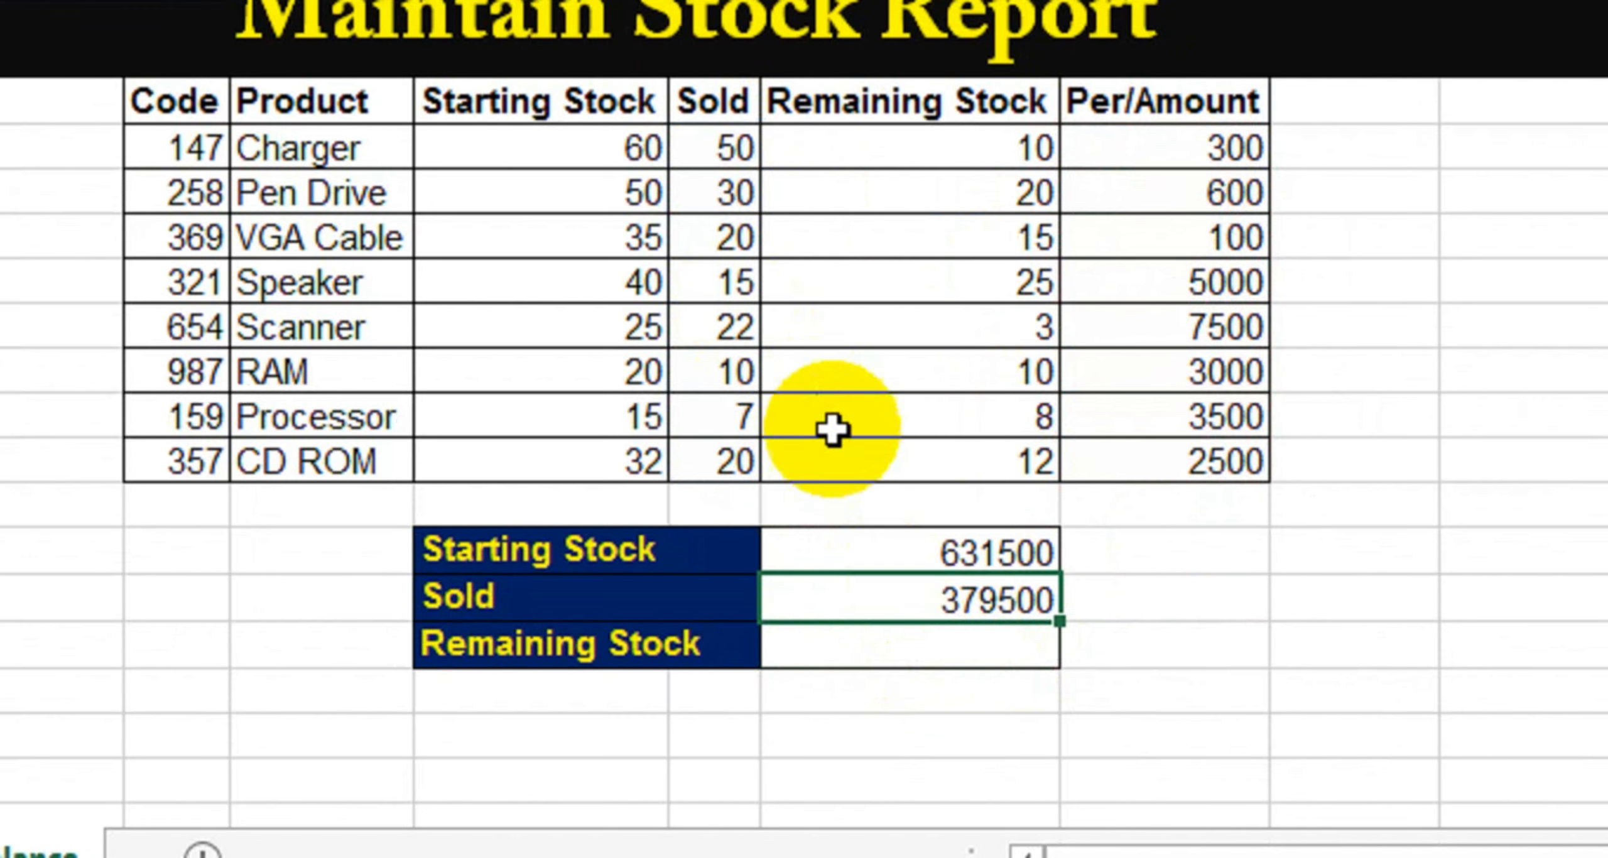
left_click(883, 545)
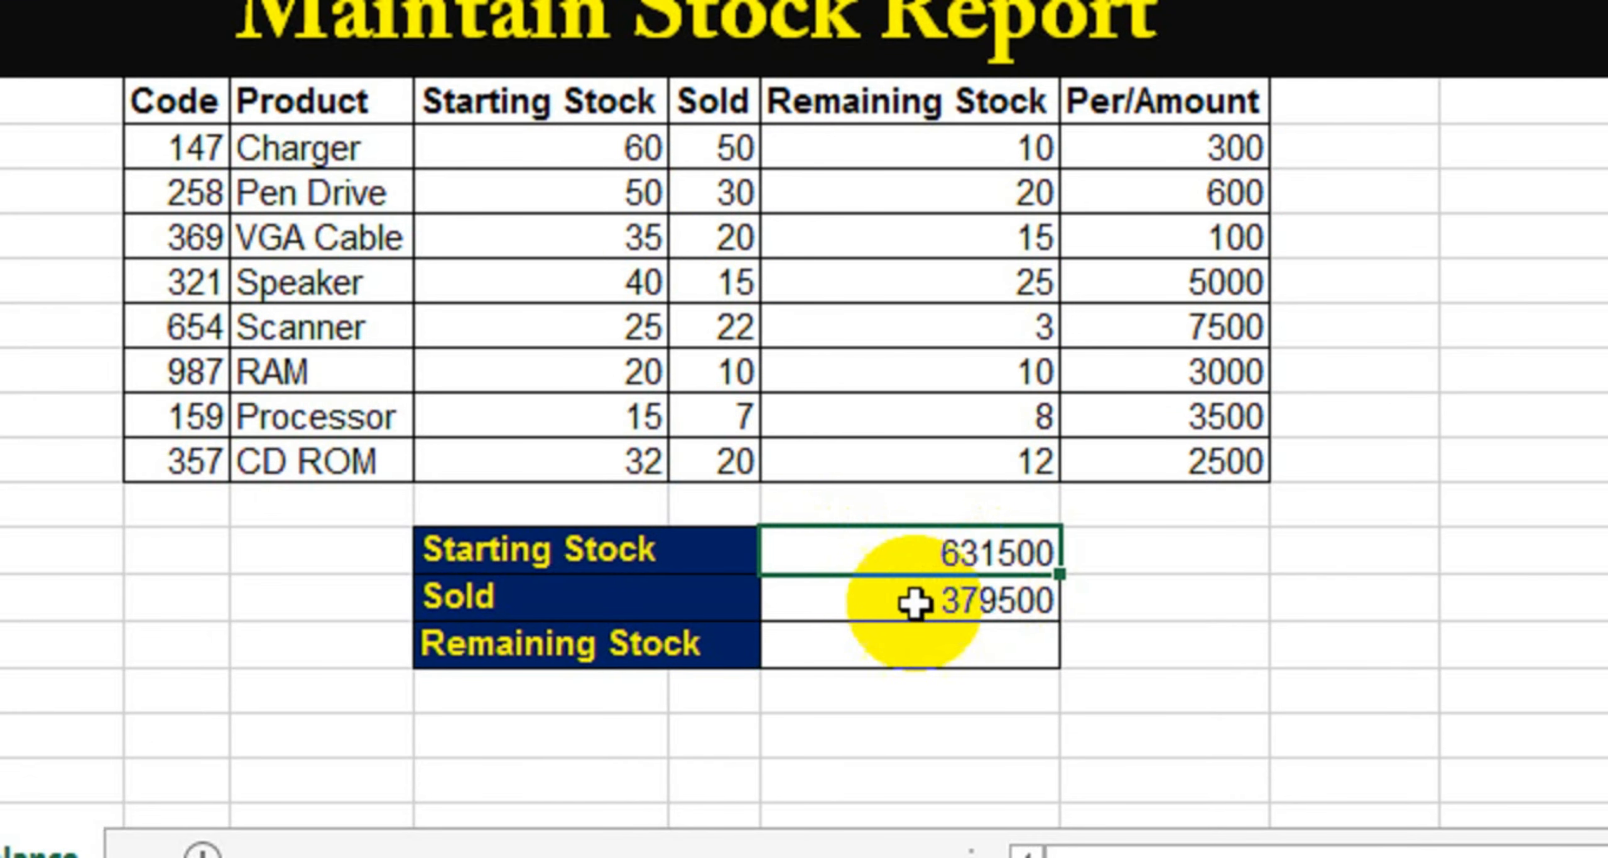
left_click(867, 604)
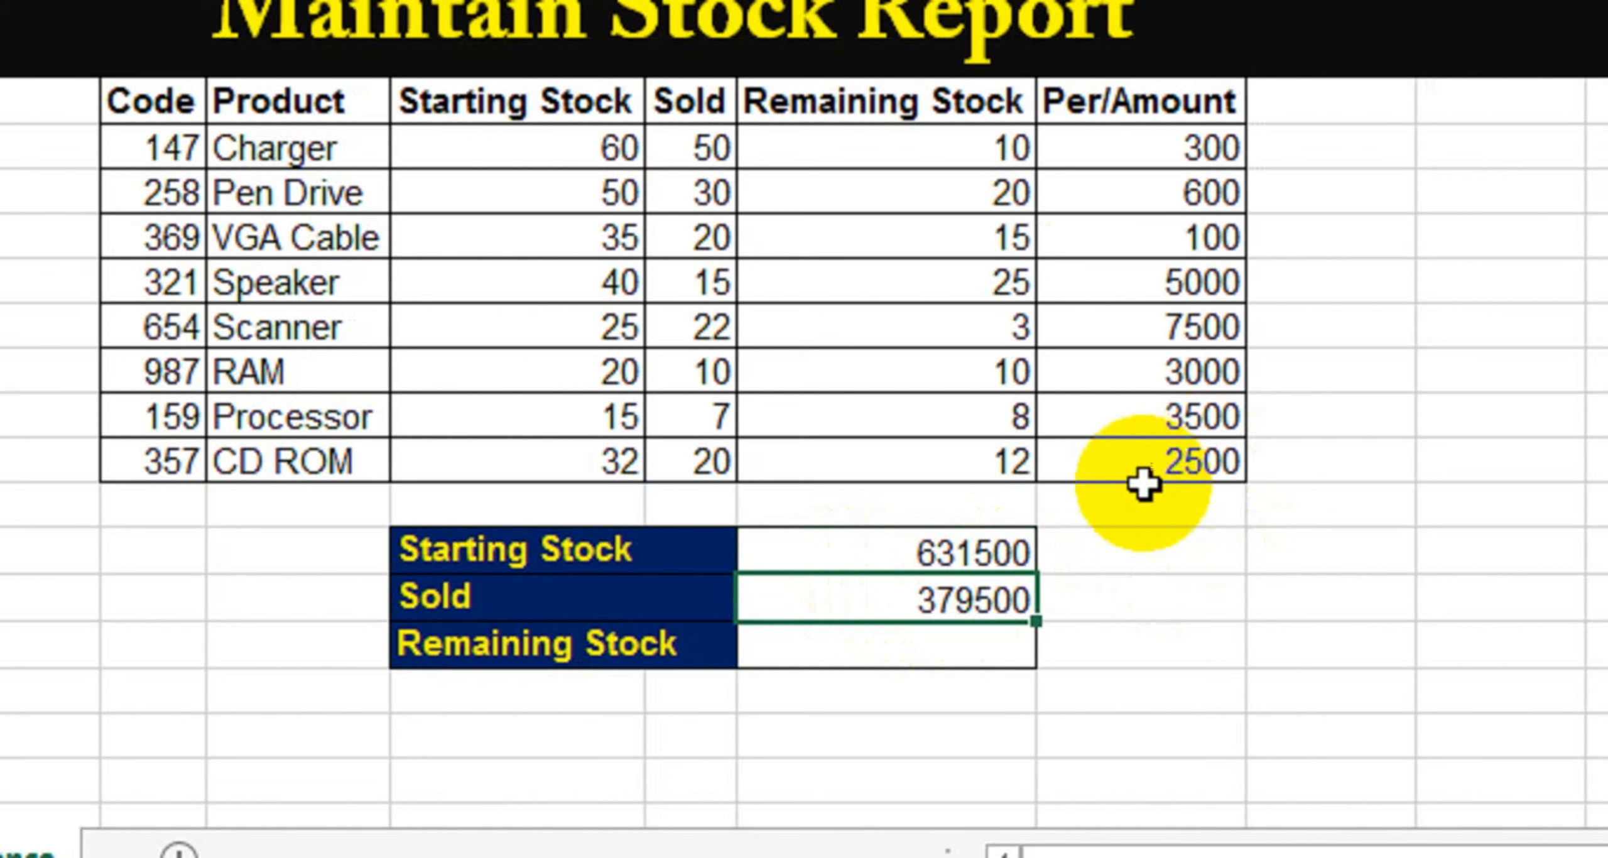
Calculate the summary's Remaining Stock value by subtracting Sold from Starting Stock with the formula =K19-K20.
left_click(830, 638)
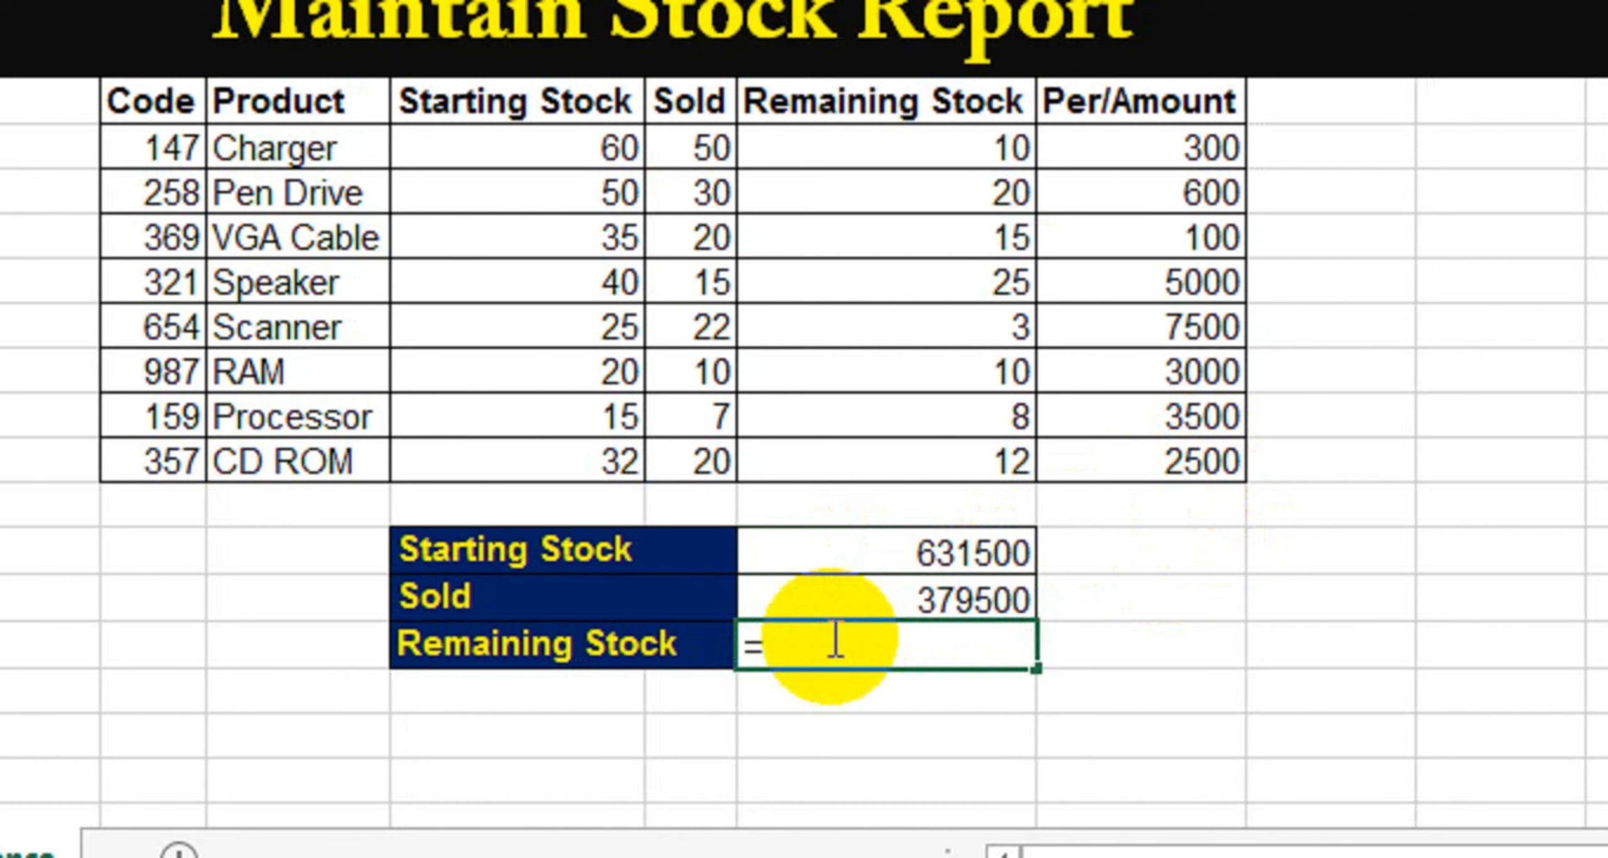
left_click(882, 555)
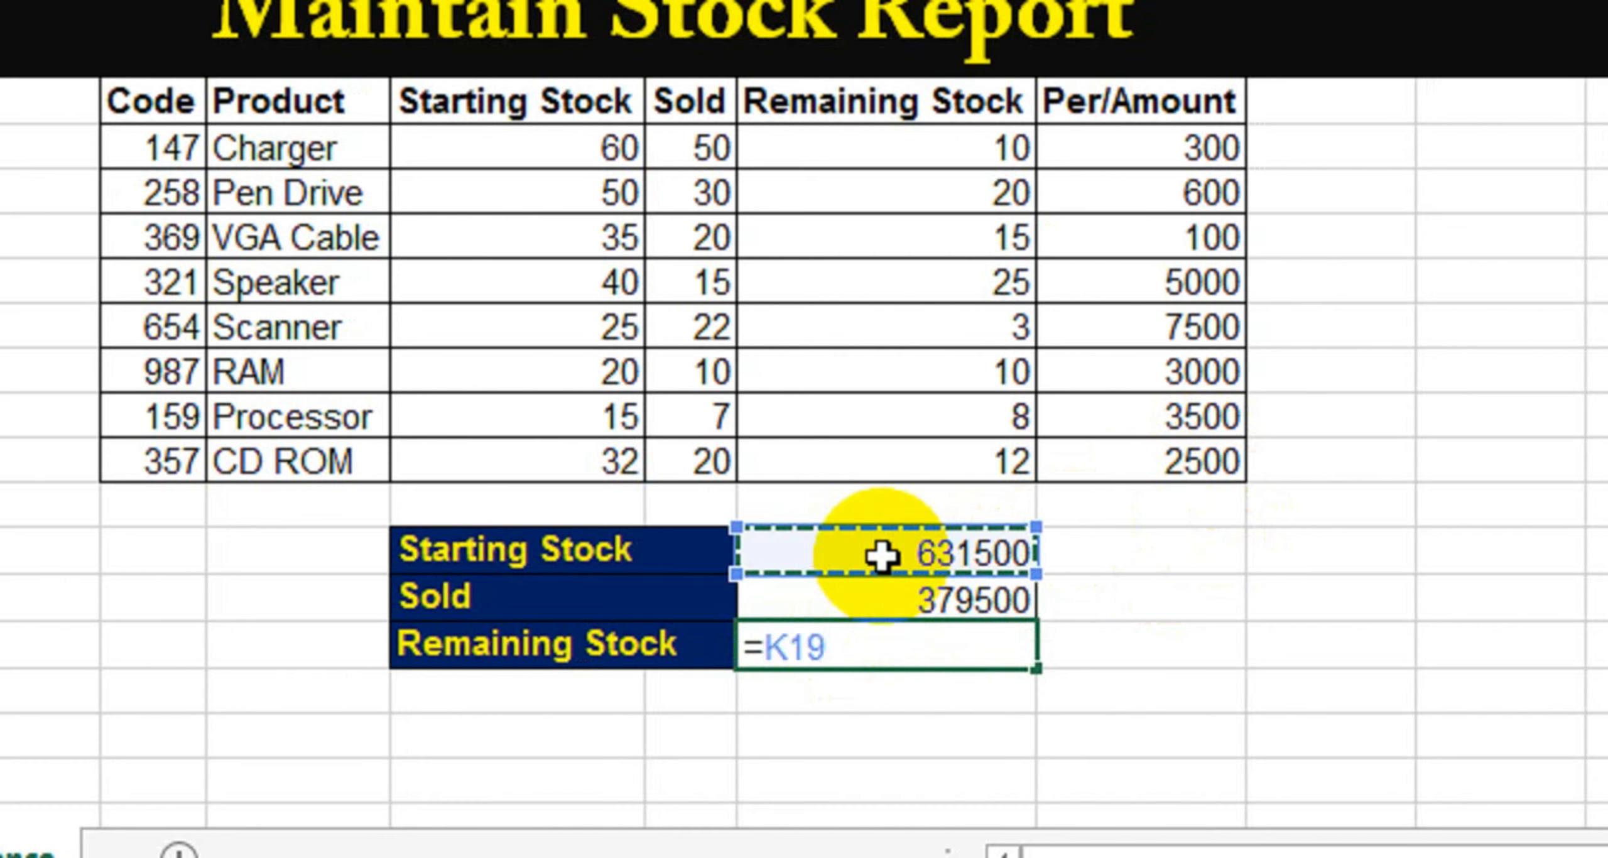
type("-")
left_click(875, 597)
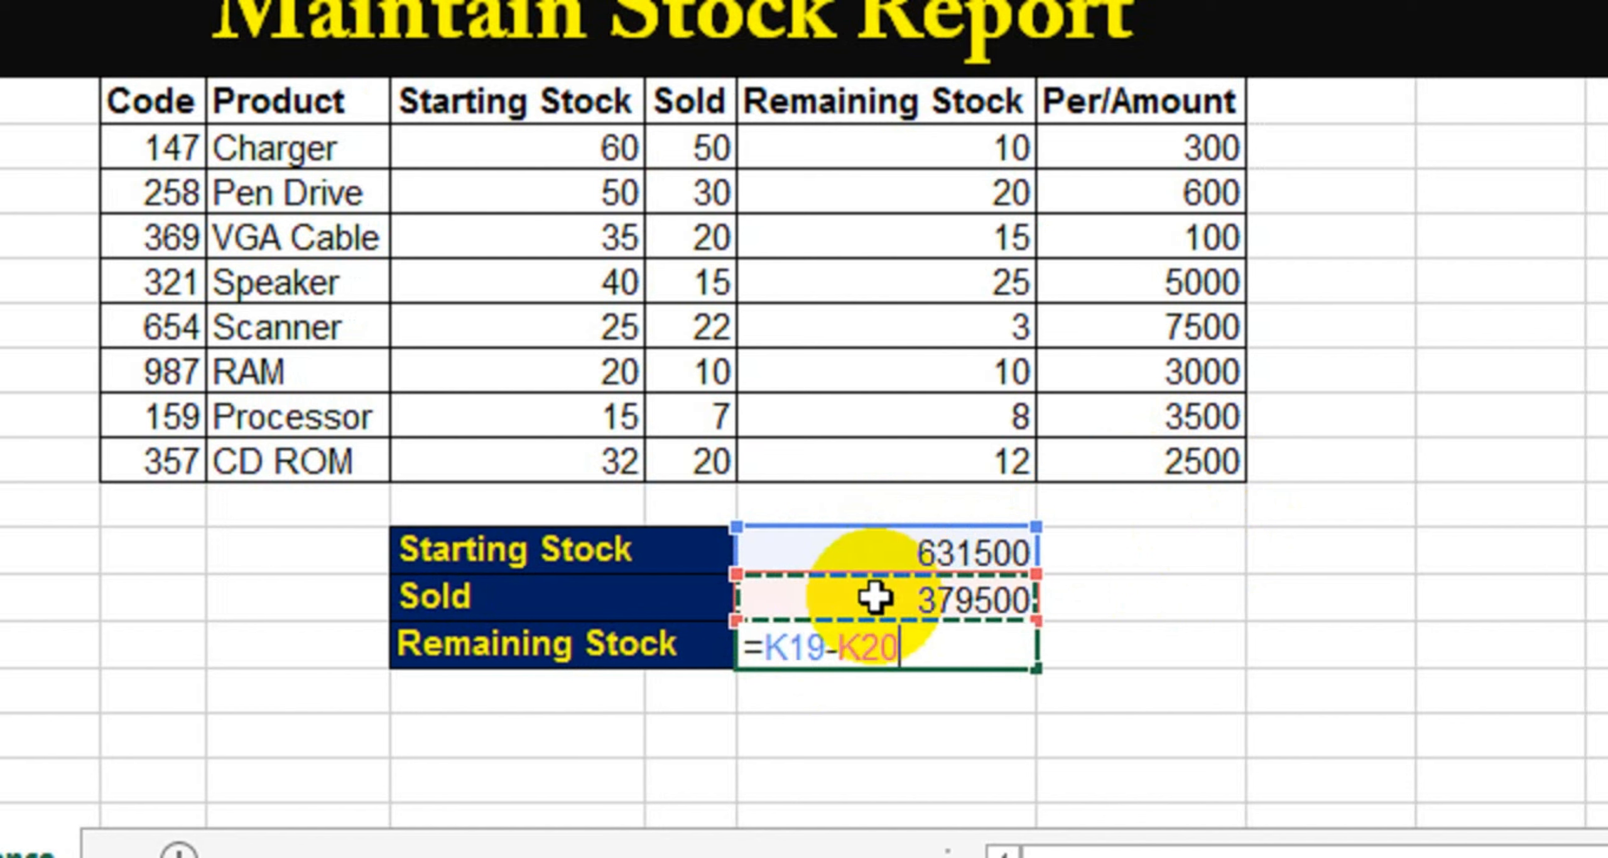
key("Return")
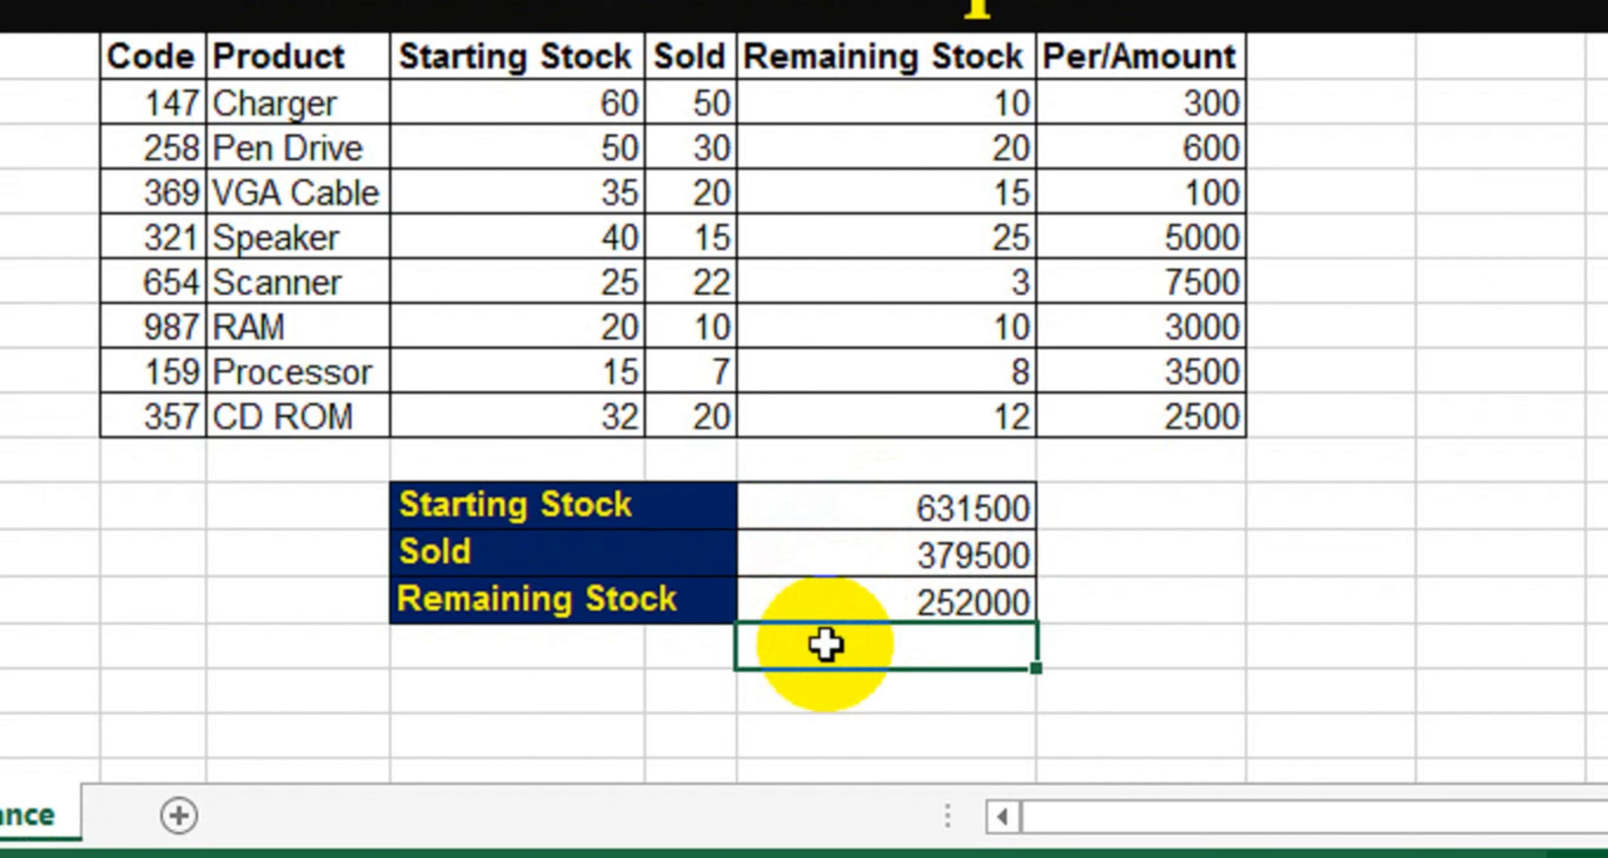
Begin a SUMPRODUCT formula in the cell below the summary's Remaining Stock value, using the Remaining Stock quantities K10:K17 as the first array.
type("=sumpro")
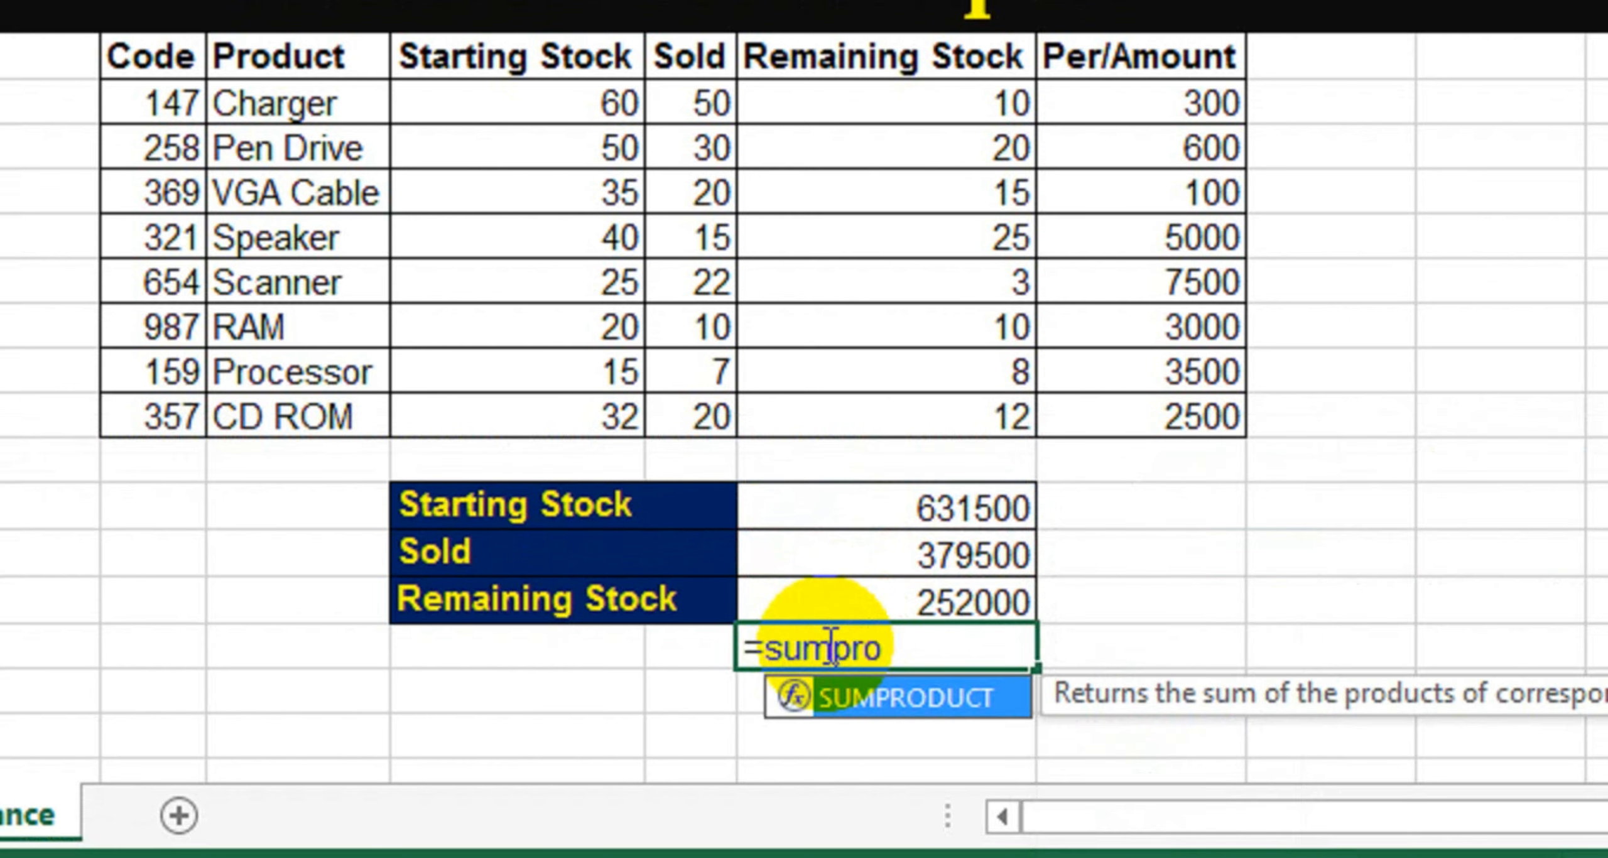
key("Tab")
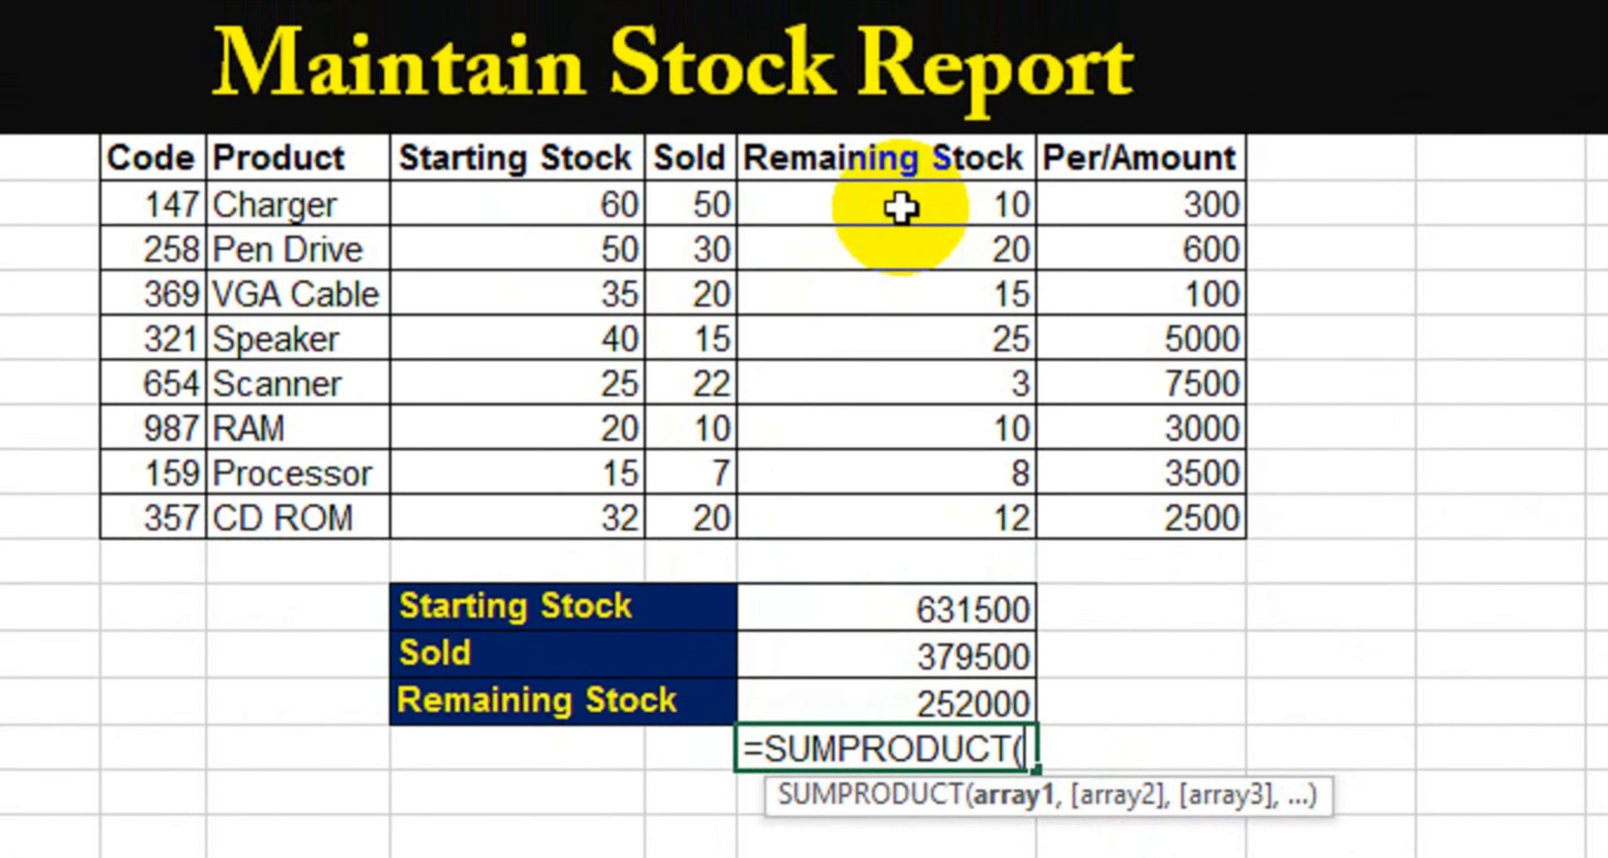
left_click(900, 209)
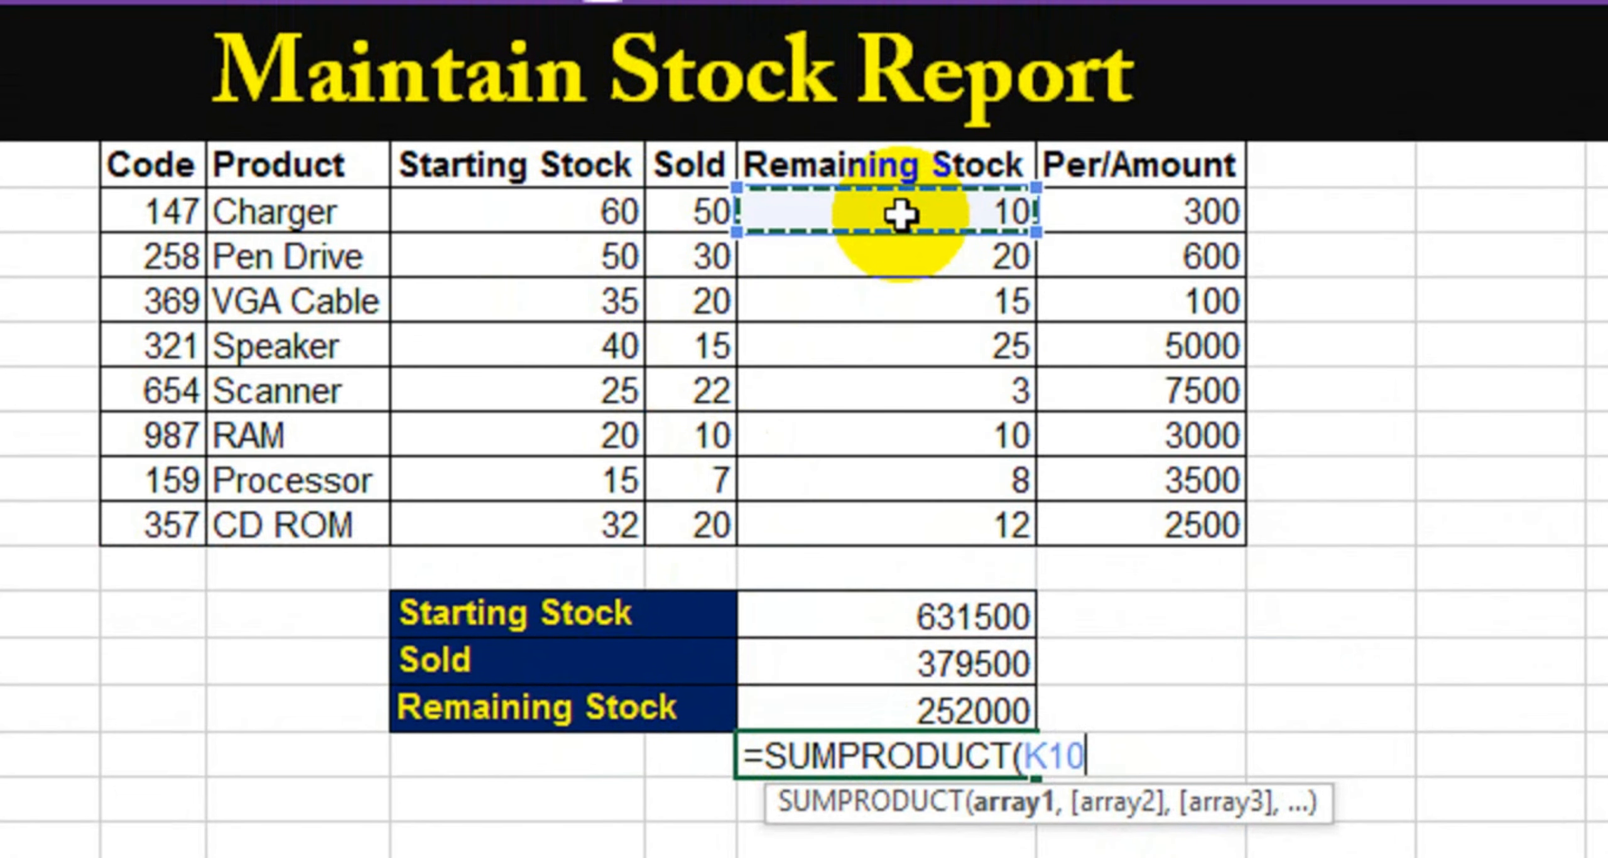
key("shift+Down")
key("shift+Down")
key("shift+Down")
key("shift+Down")
key("shift+Down")
key("shift+Down")
key("shift+Down")
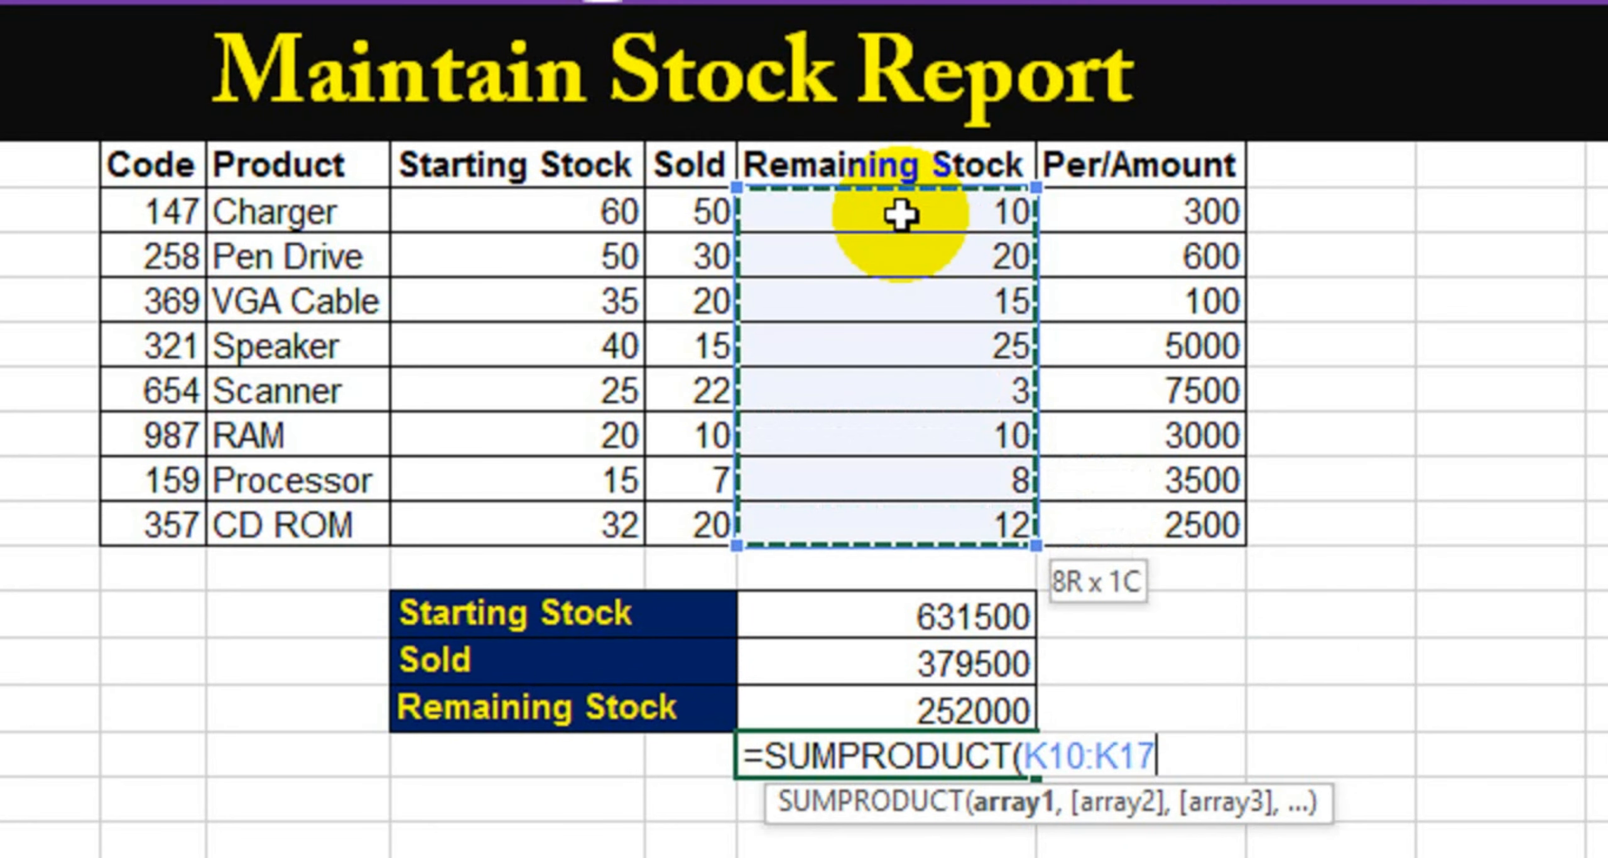
Add the Per/Amount range L10:L17 as the second array and complete the check formula below the summary's Remaining Stock value.
type(",")
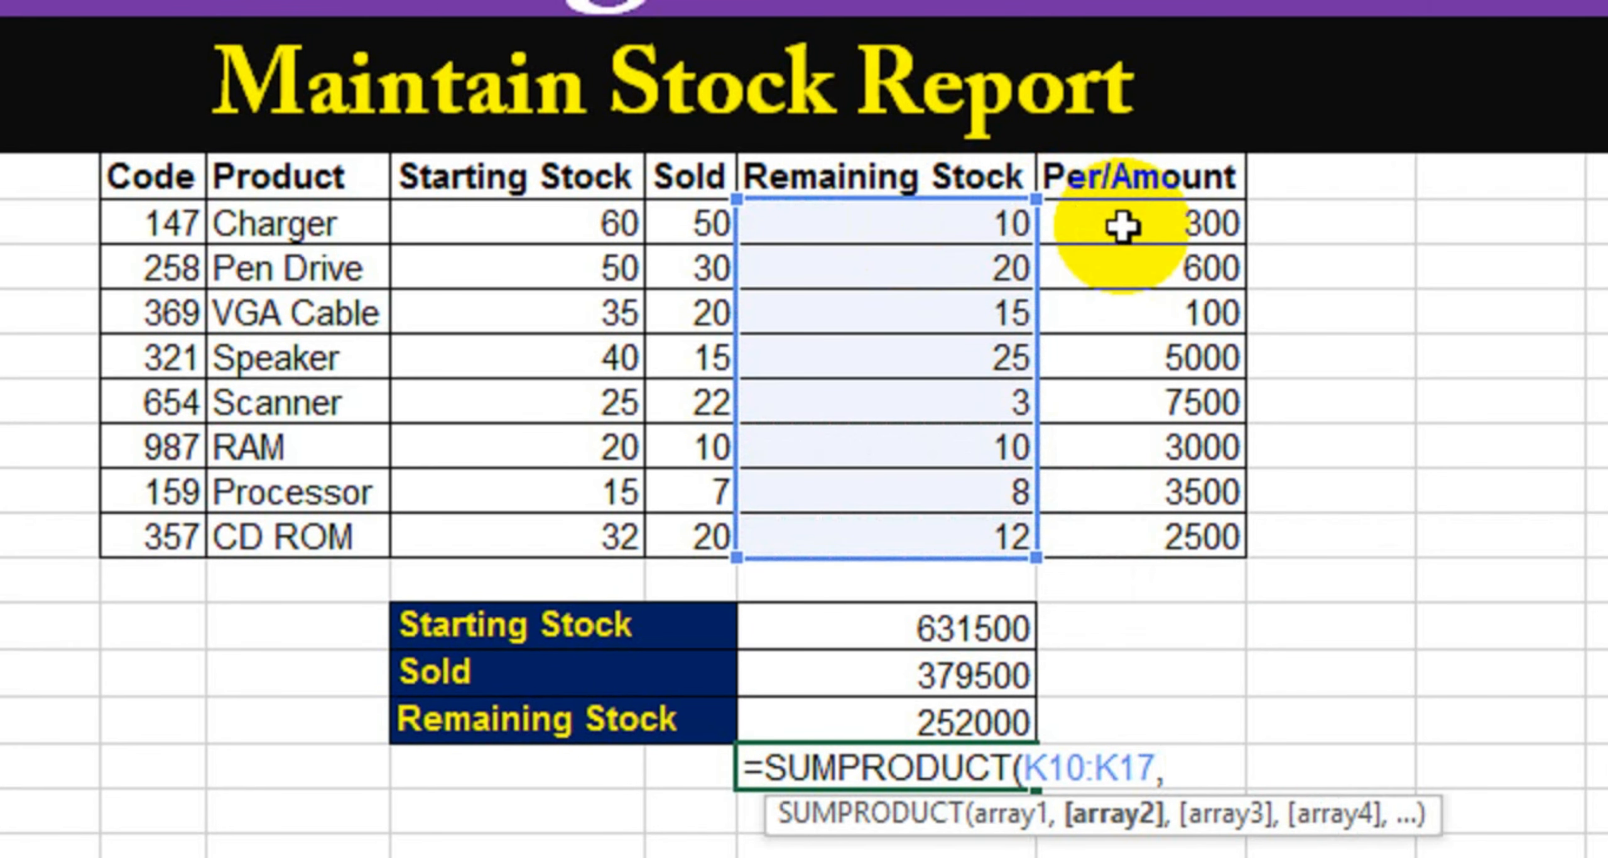
left_click(1122, 214)
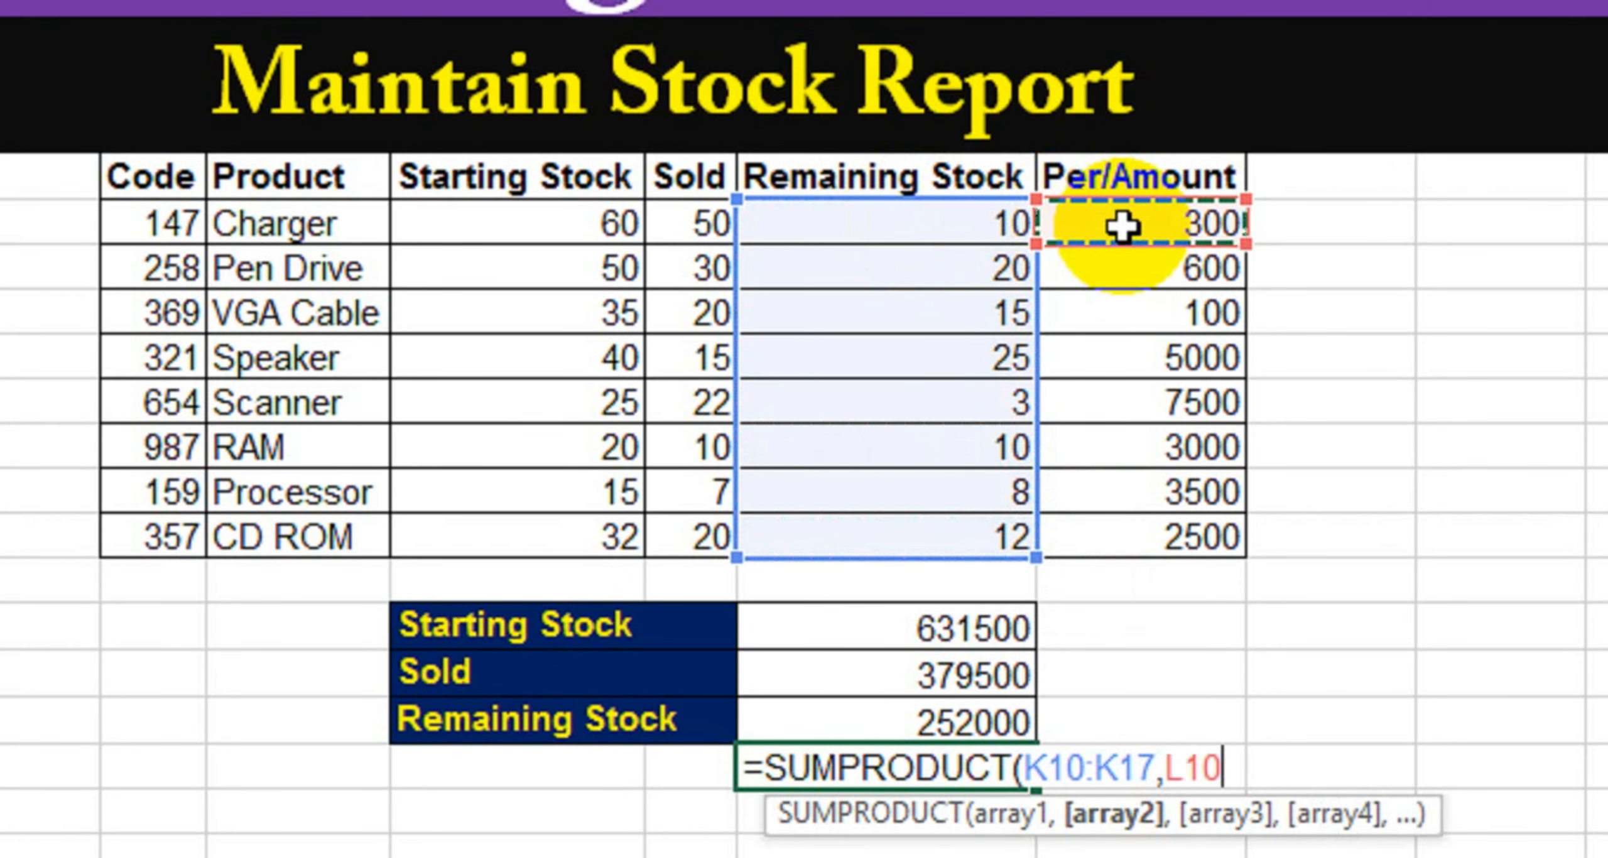
key("shift+Down")
key("shift+Down")
key("shift+Down")
key("shift+Down")
key("shift+Down")
key("shift+Down")
key("shift+Down")
type(")")
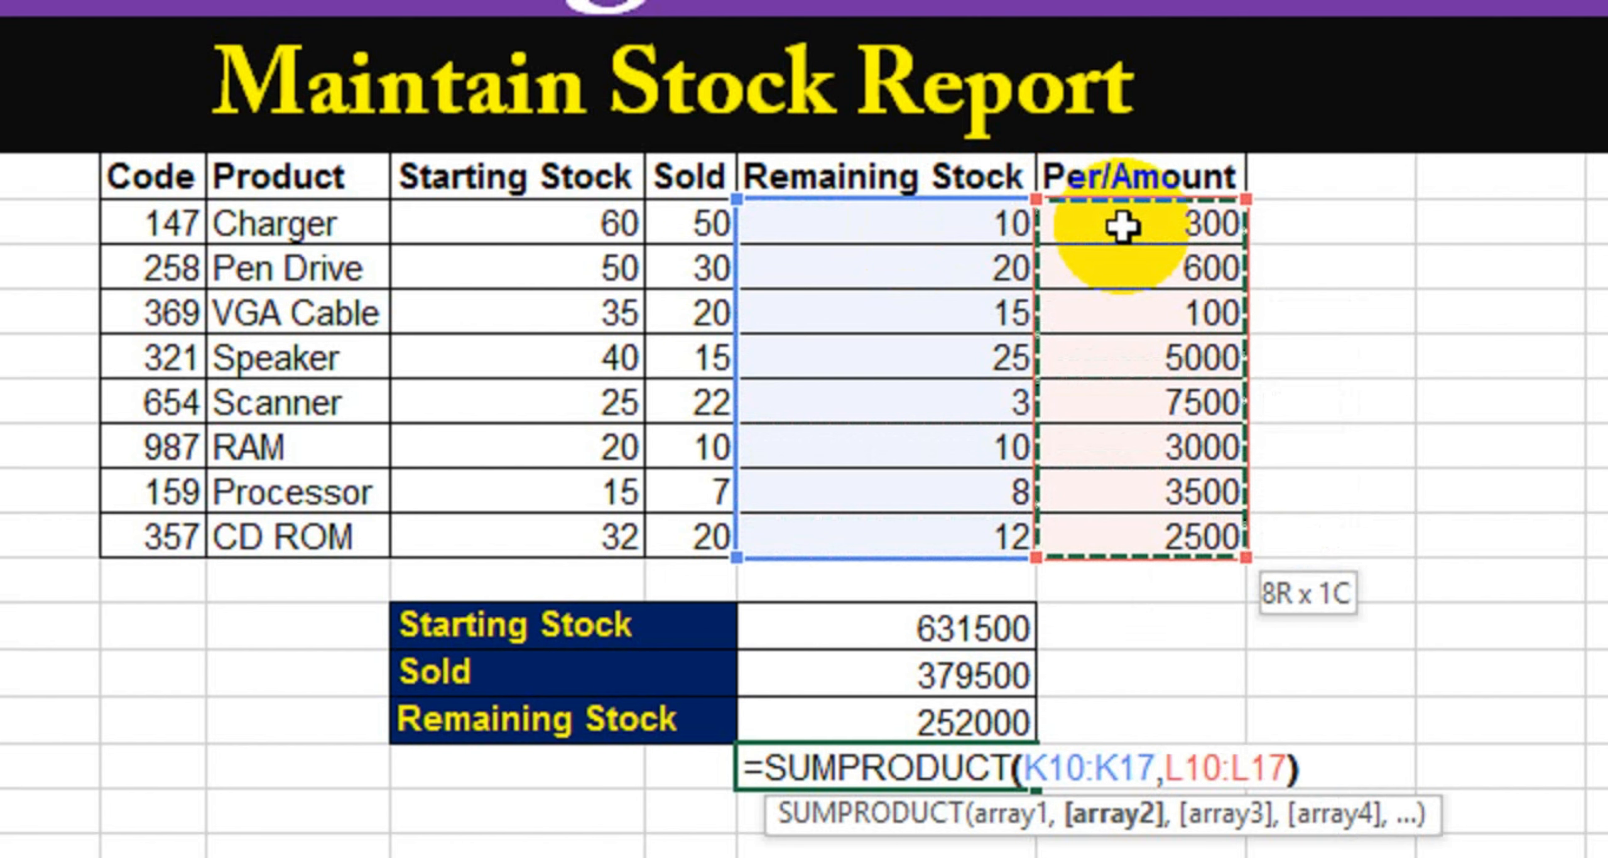
key("Return")
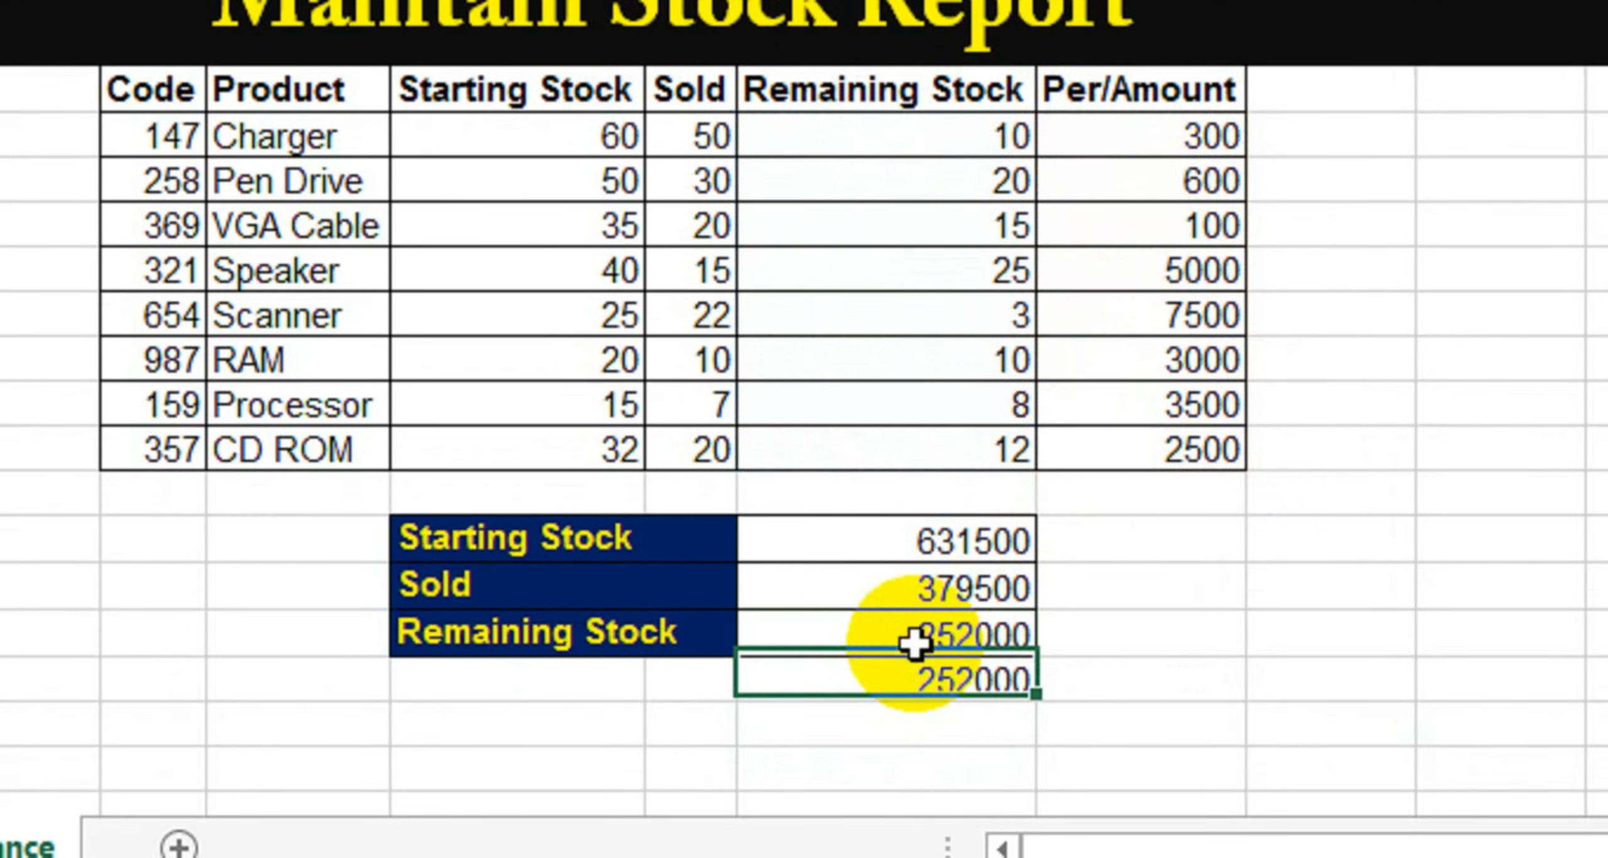
left_click(914, 638)
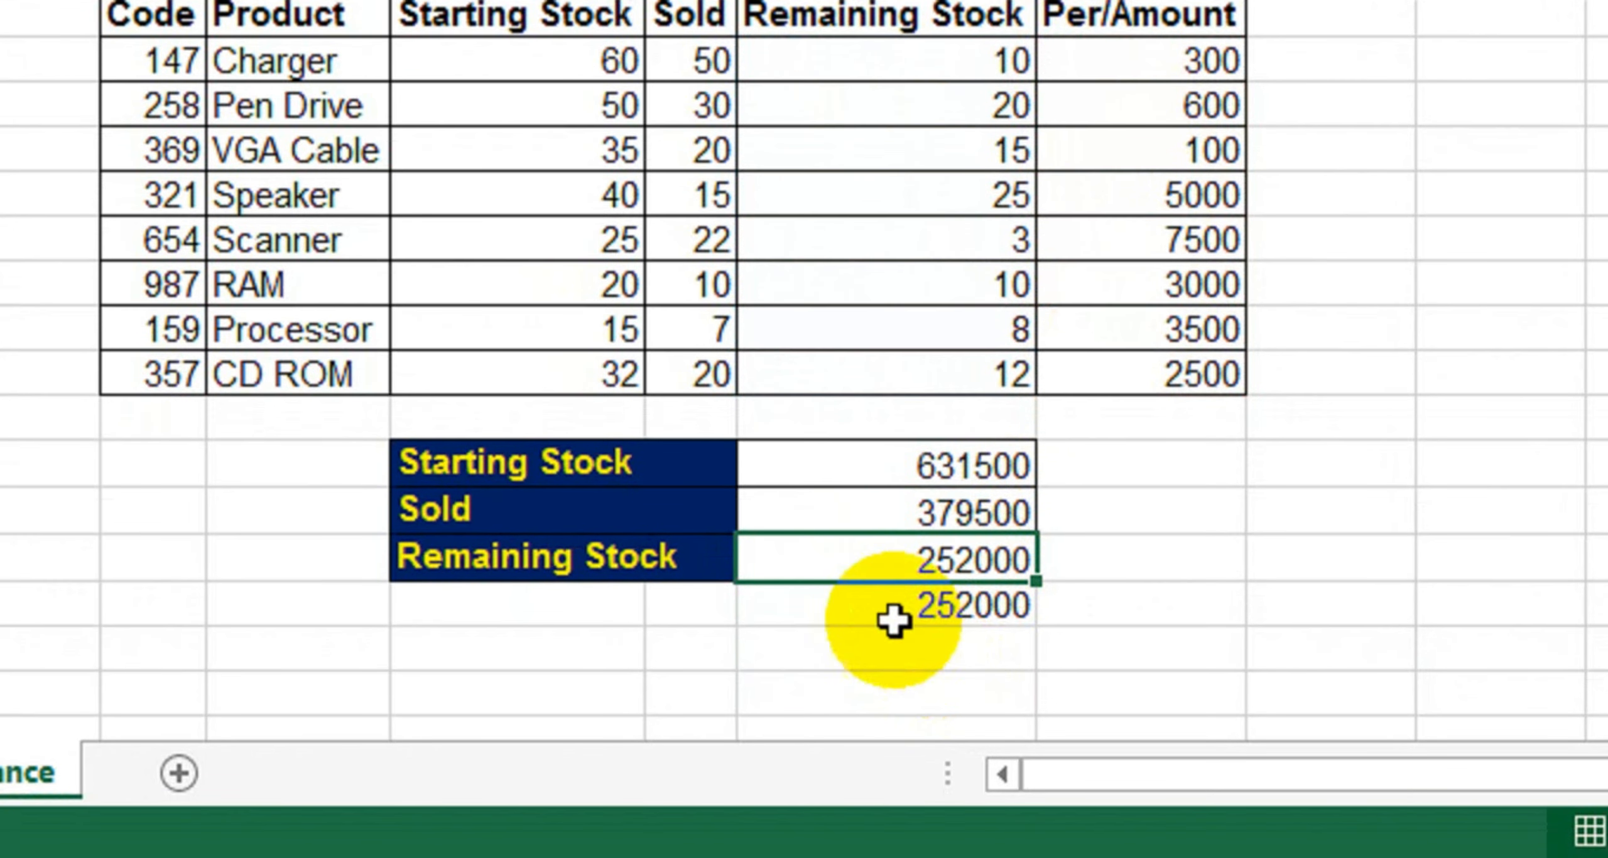
left_click(890, 648)
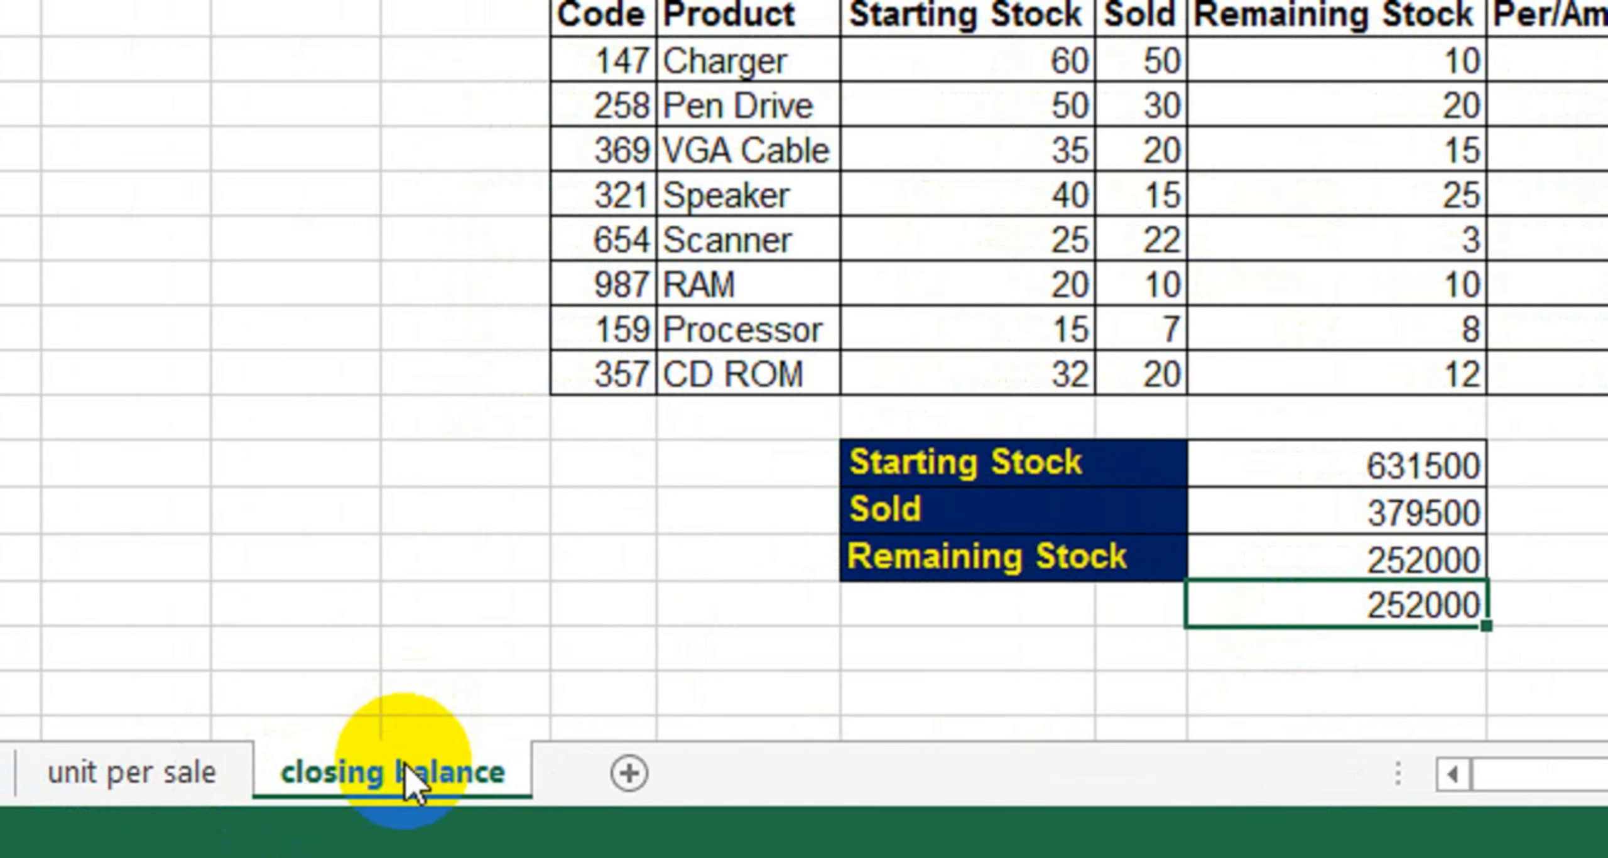
Create a copy of the closing balance sheet in the same workbook, placed before the closing balance sheet.
right_click(408, 779)
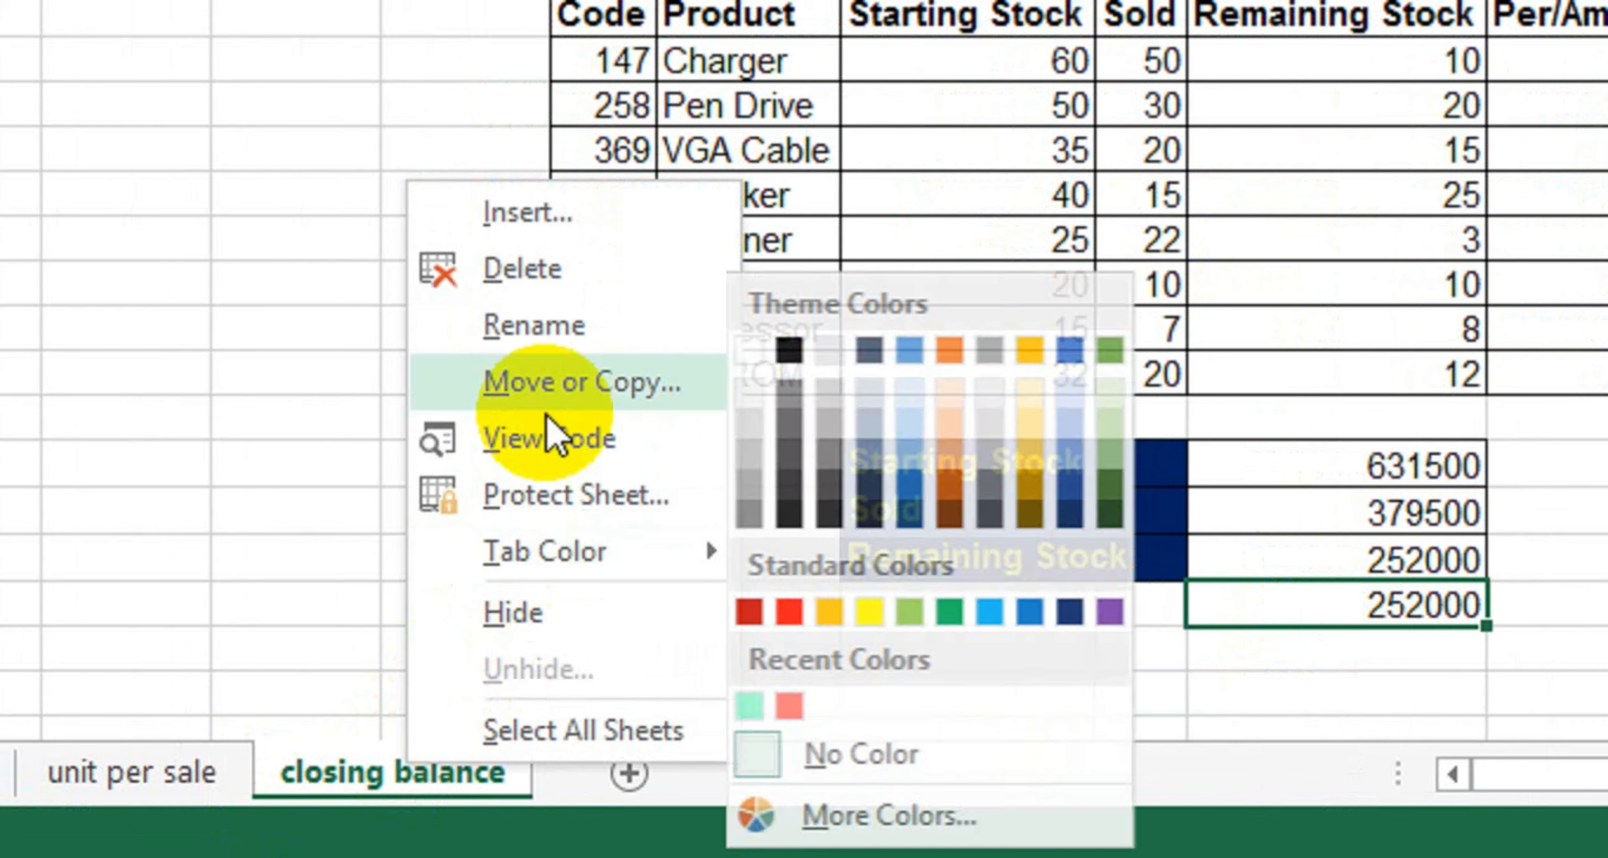
left_click(588, 388)
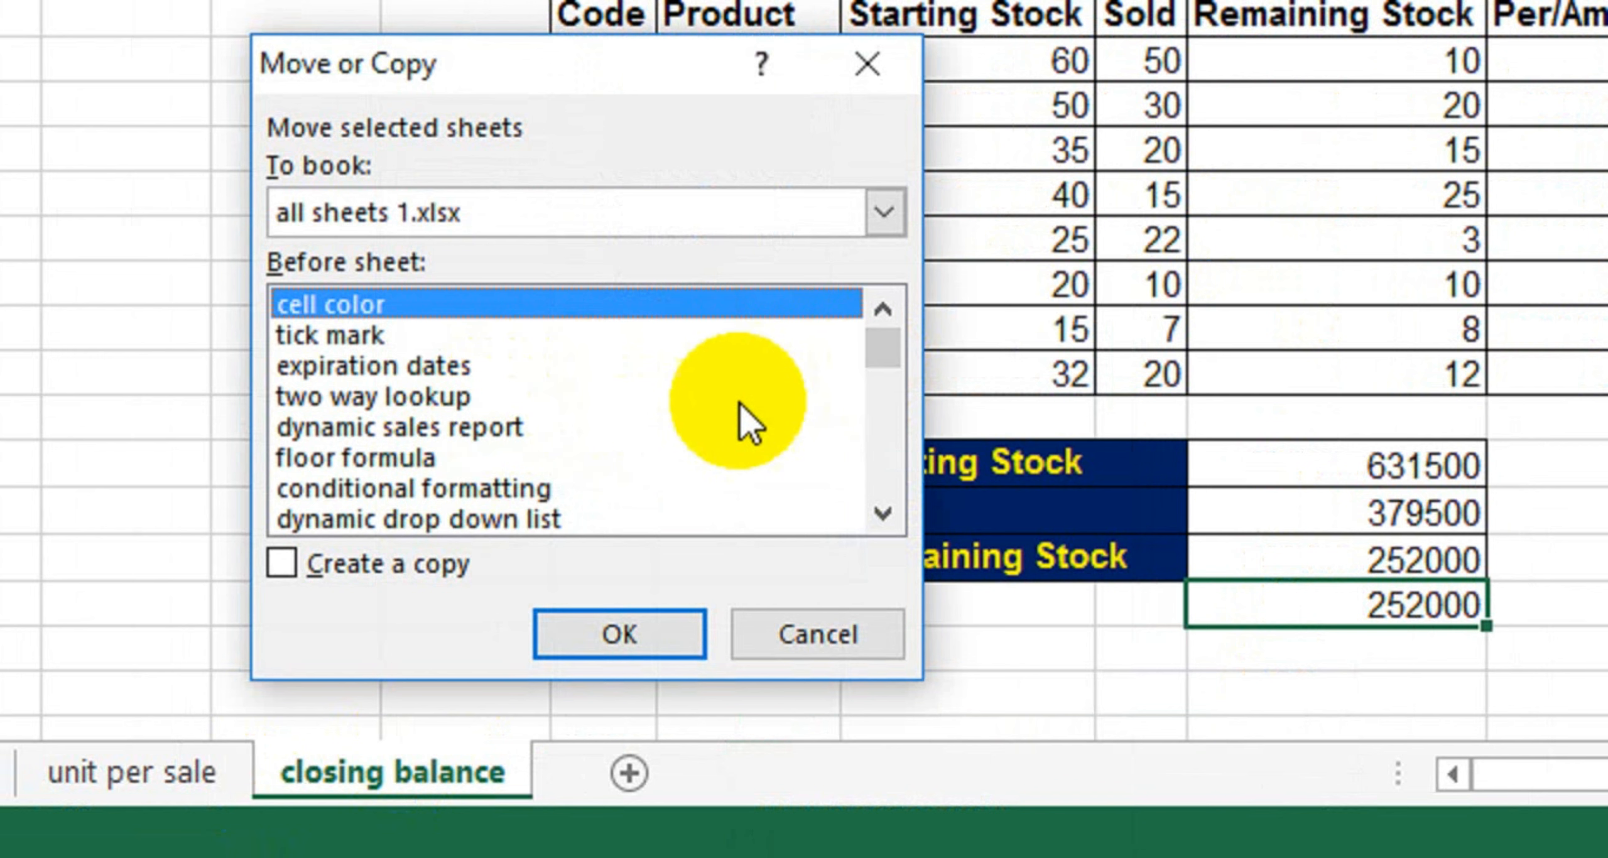
left_click_drag(894, 346, 879, 510)
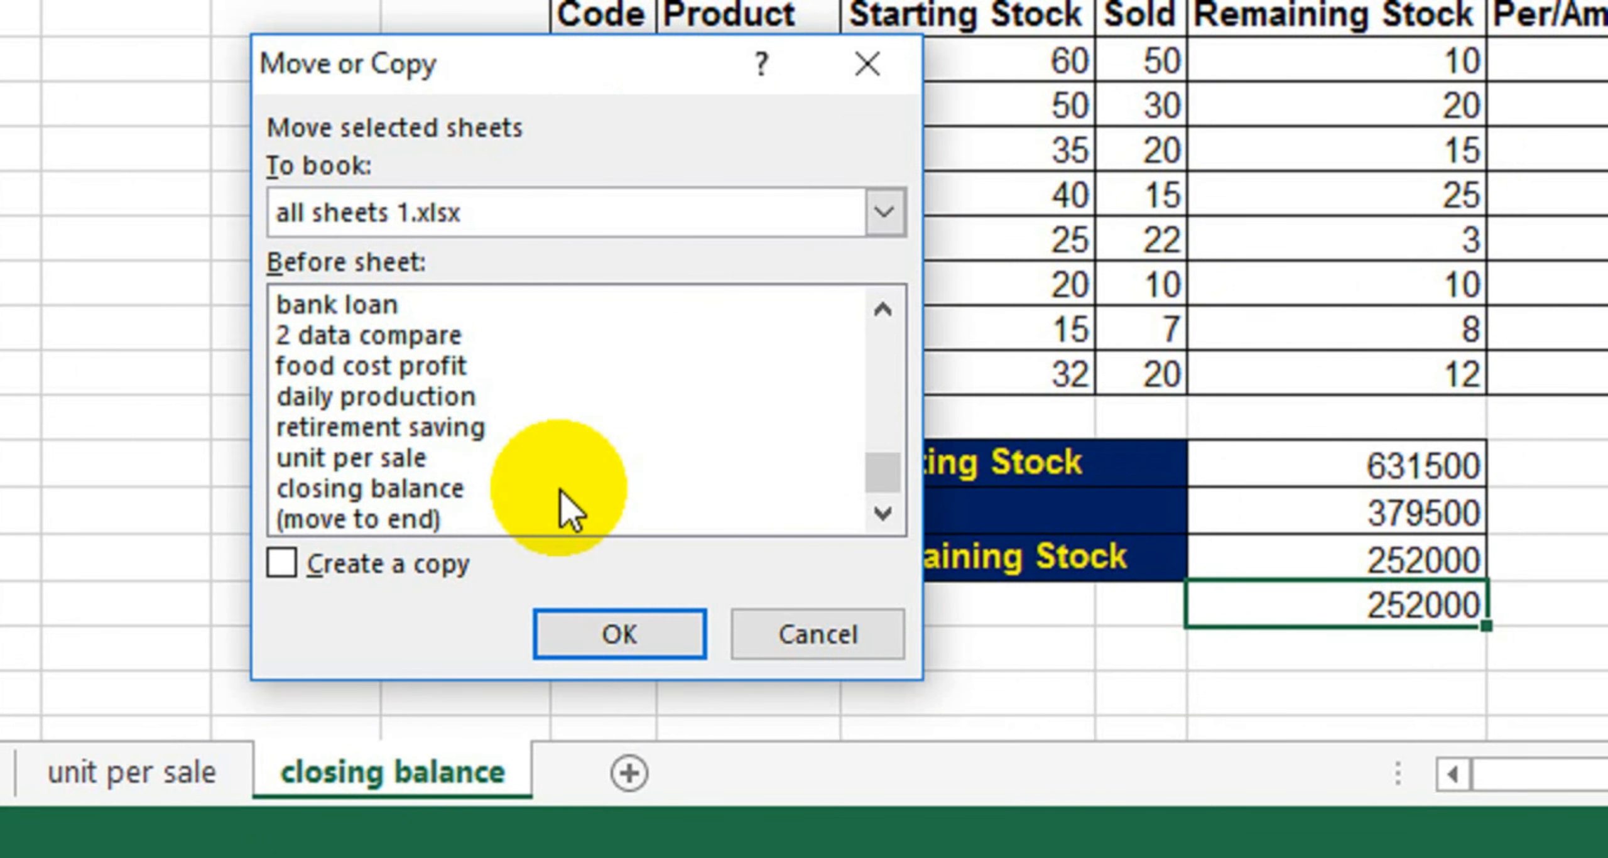
left_click(374, 489)
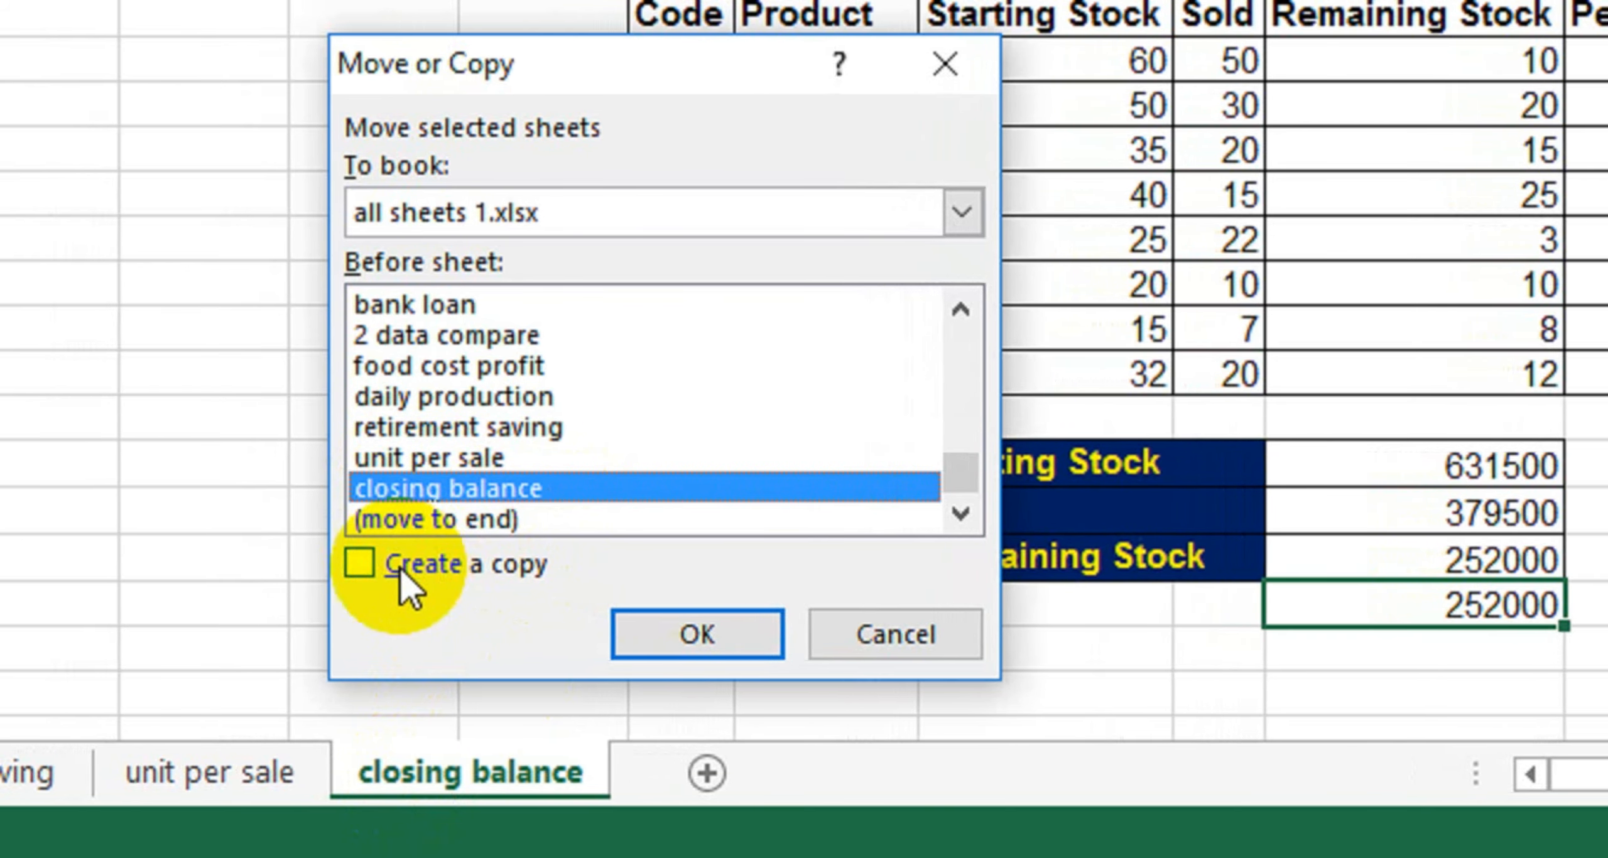
left_click(349, 564)
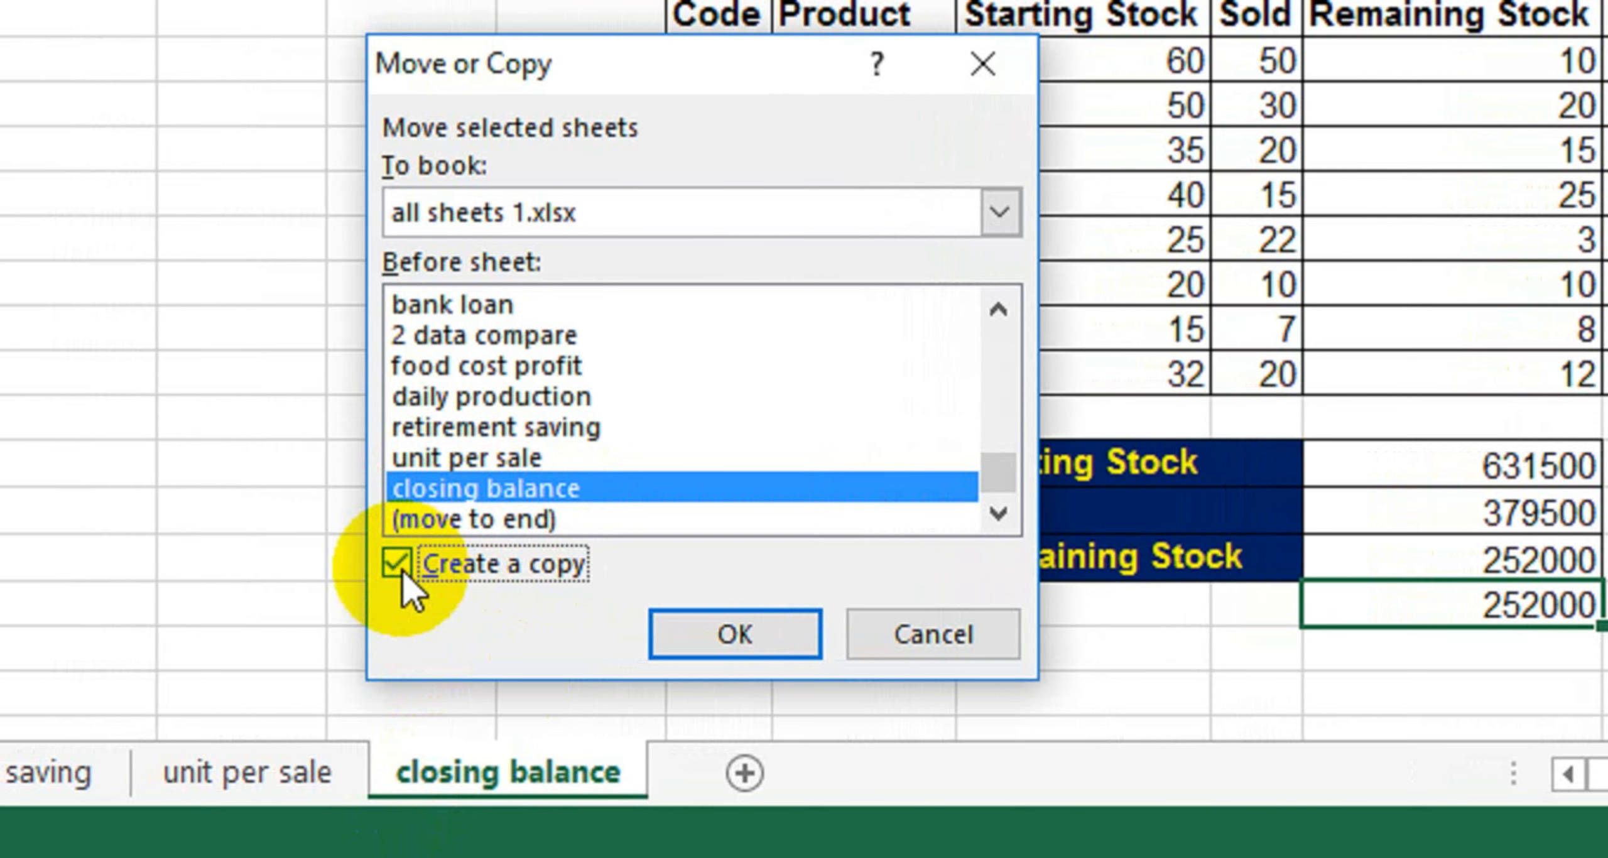
left_click(720, 627)
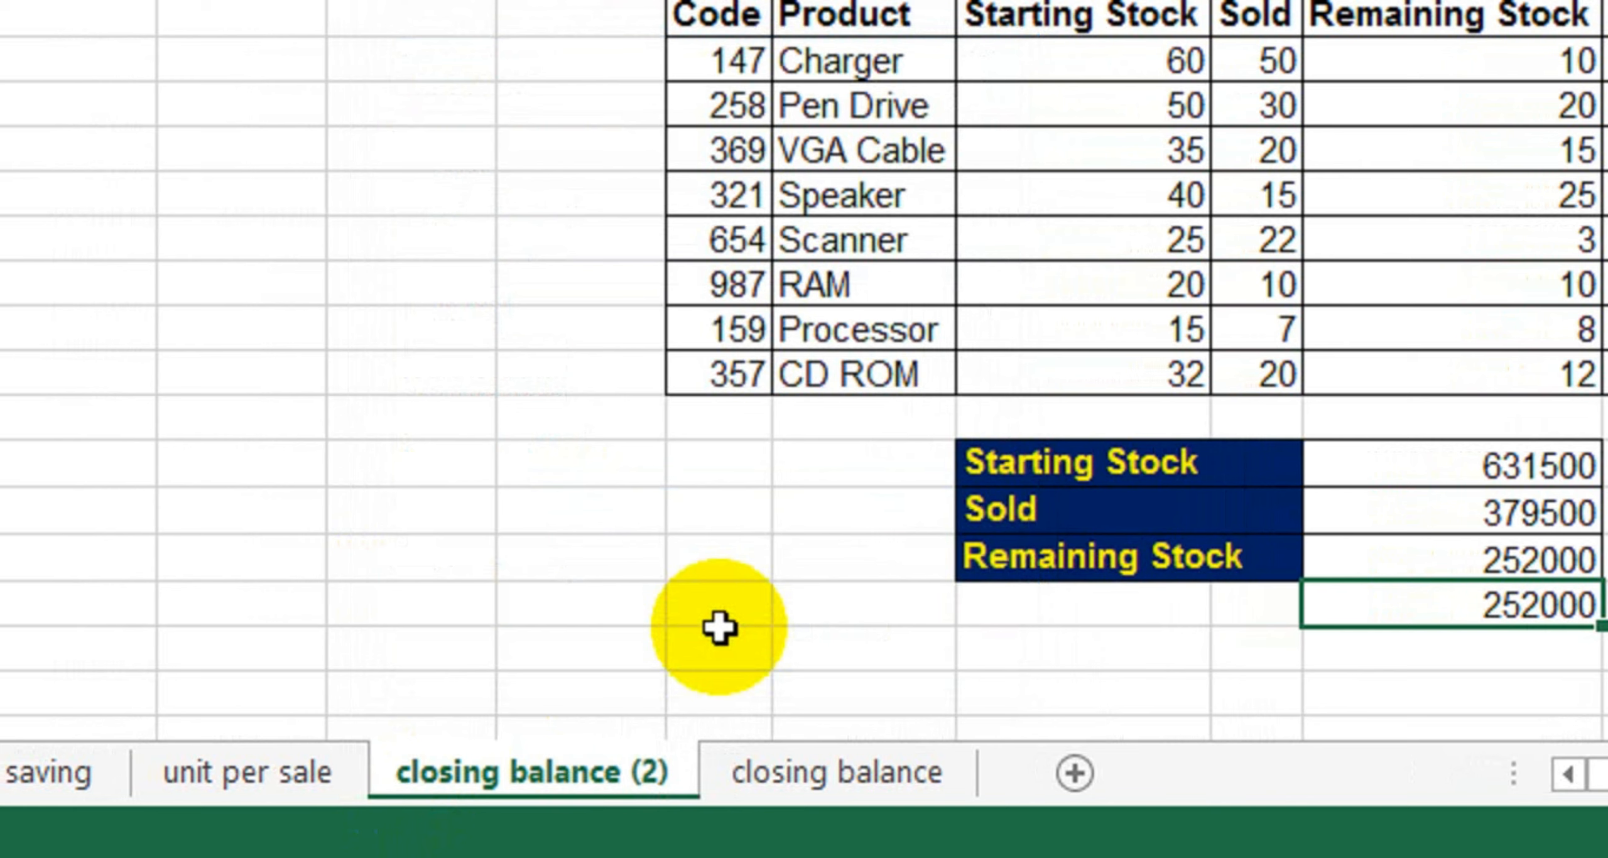
On the closing balance (2) sheet, clear the Starting Stock, Sold and Remaining Stock quantities for all products from Charger to CD ROM.
left_click(839, 789)
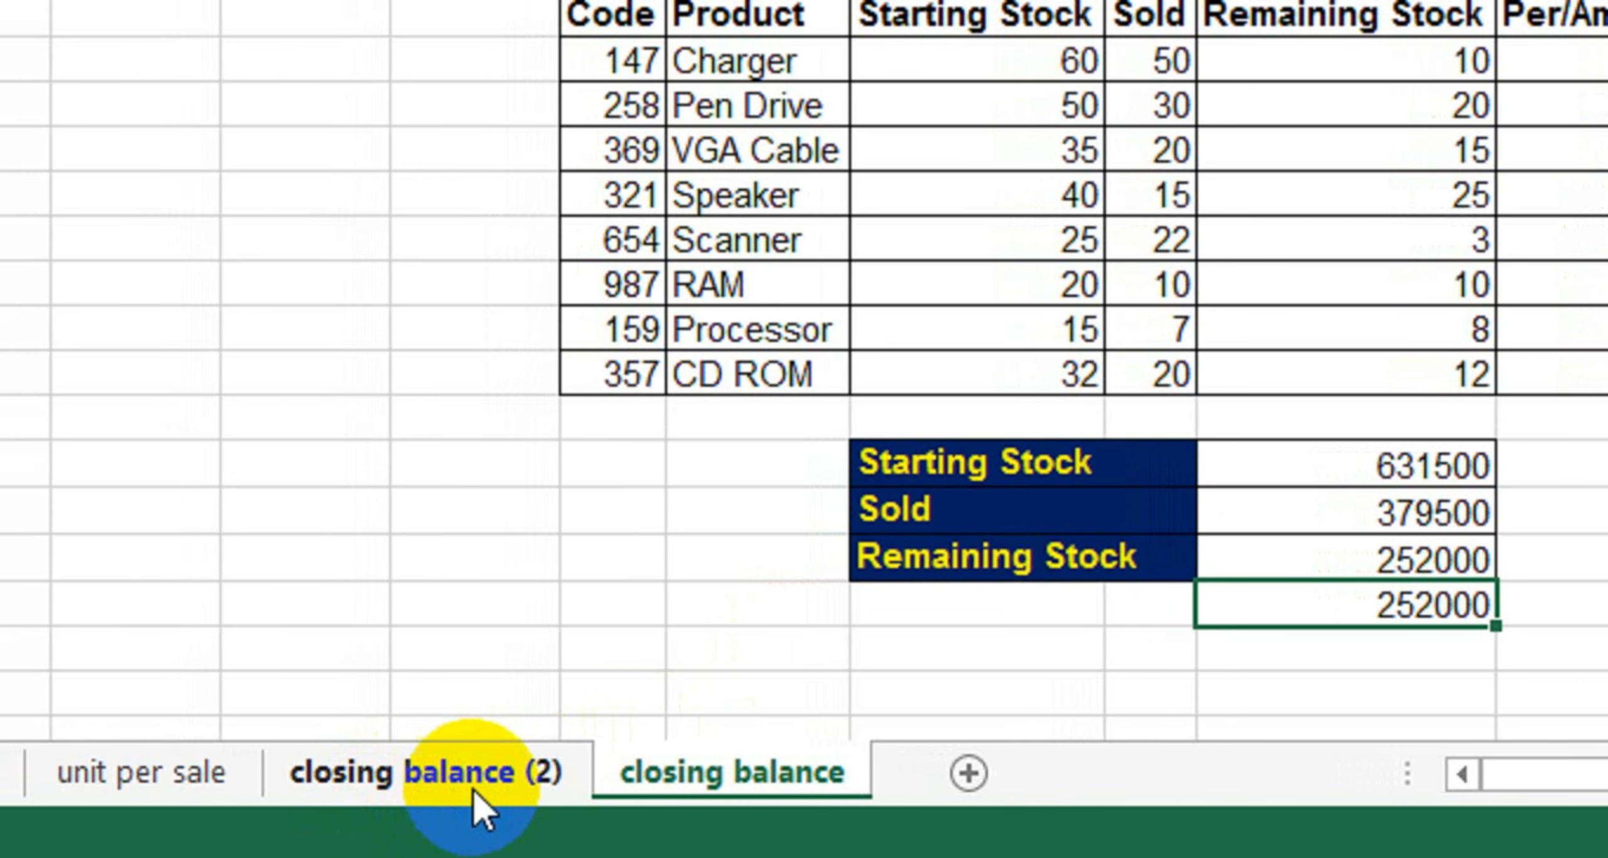
left_click(510, 779)
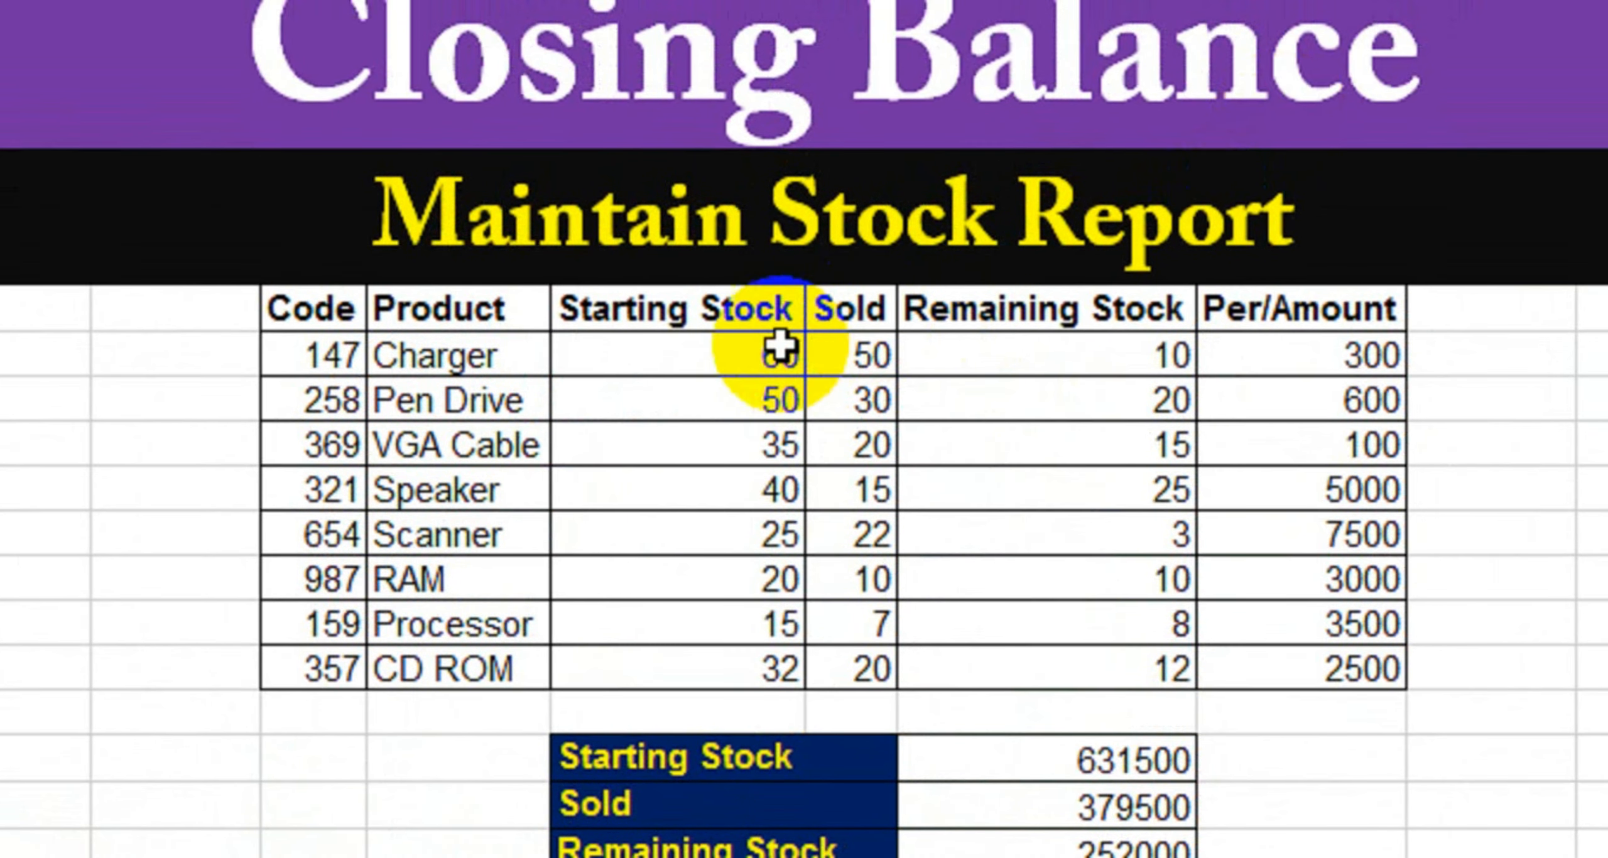
left_click(1037, 97)
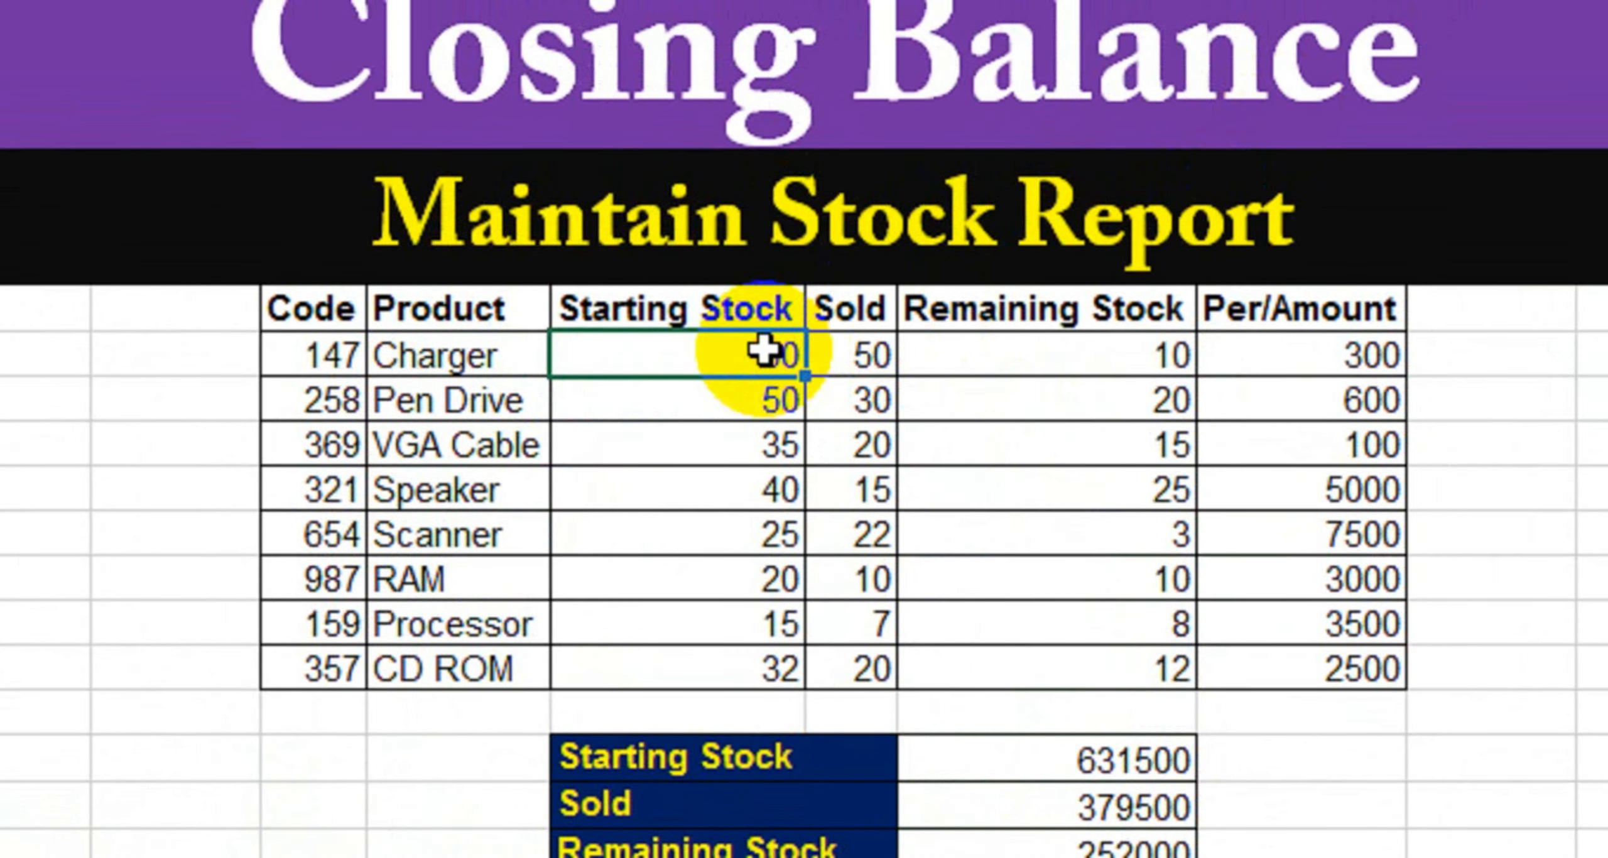
key("shift+Down")
key("shift+Right")
key("shift+Right")
key("shift+Down")
key("shift+Down")
key("shift+Down")
key("shift+Down")
key("shift+Down")
key("shift+Down")
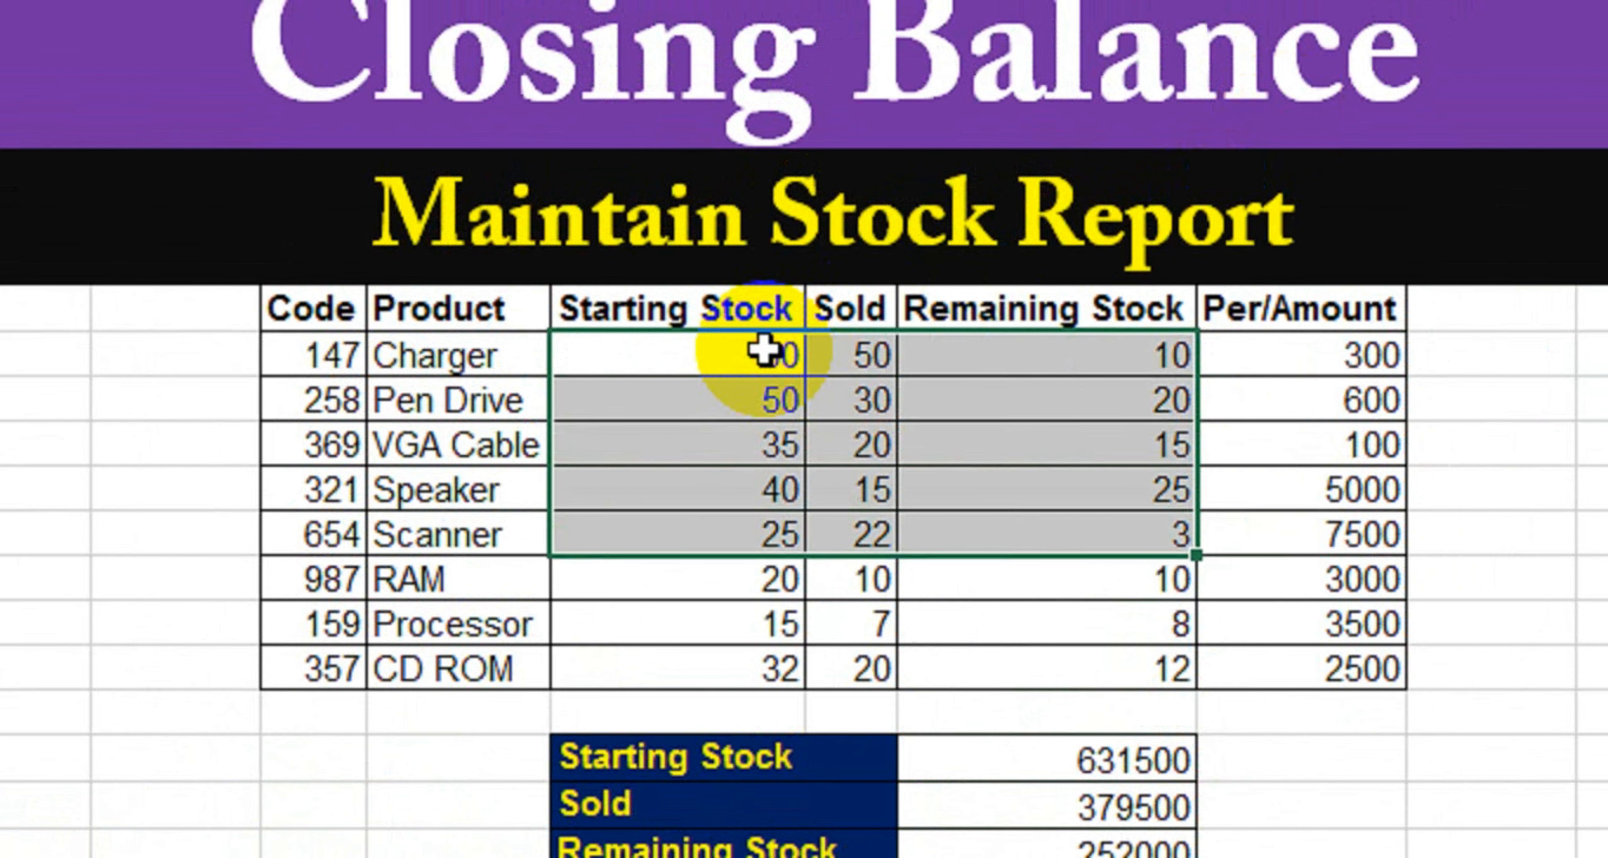
key("Delete")
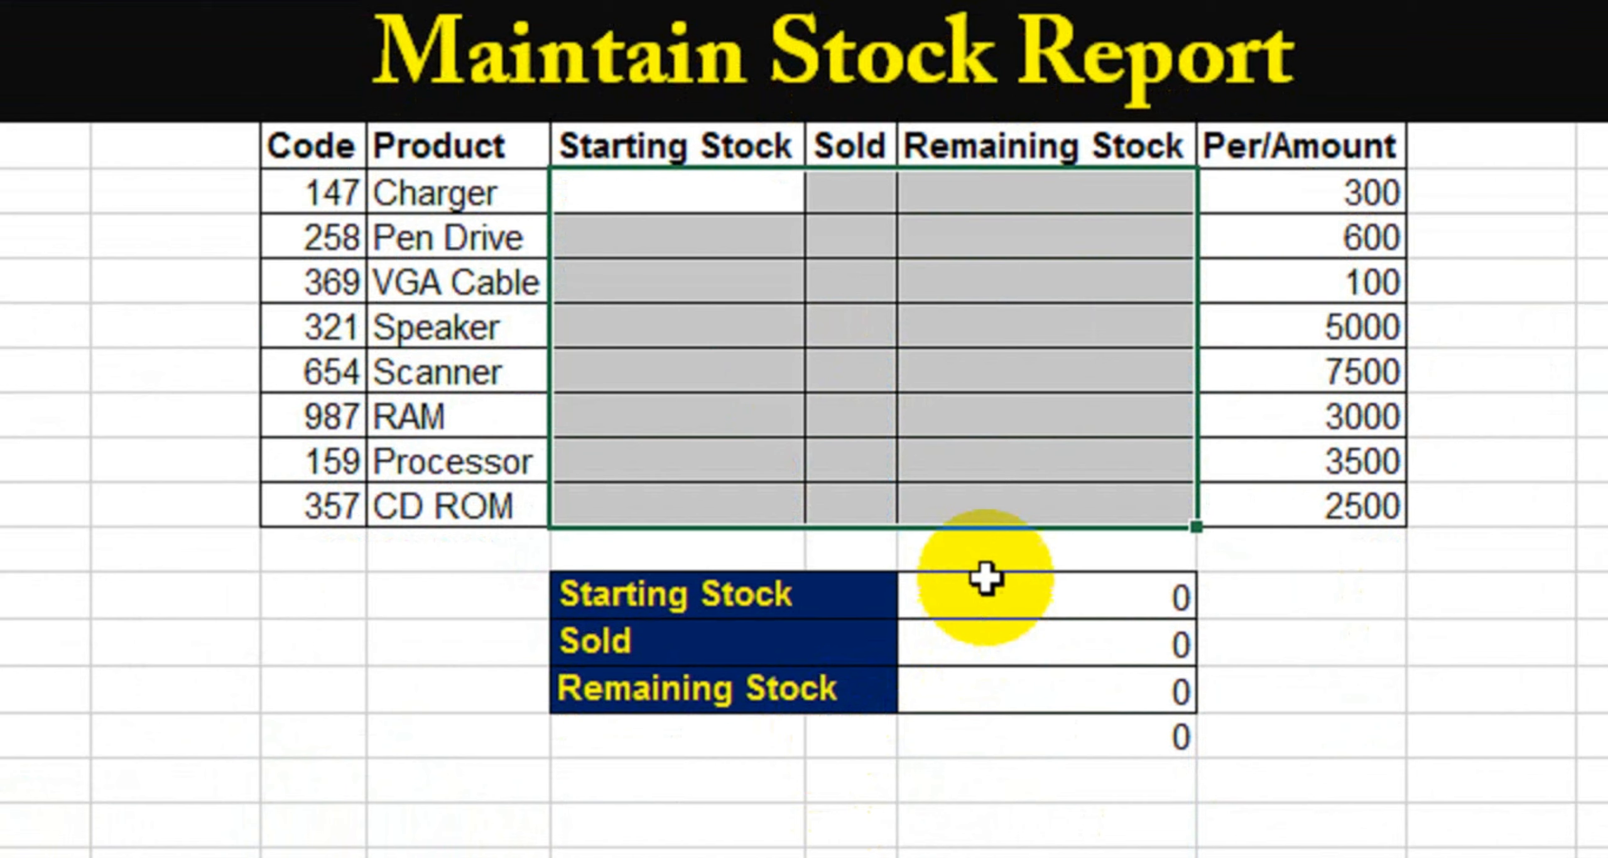
left_click(969, 548)
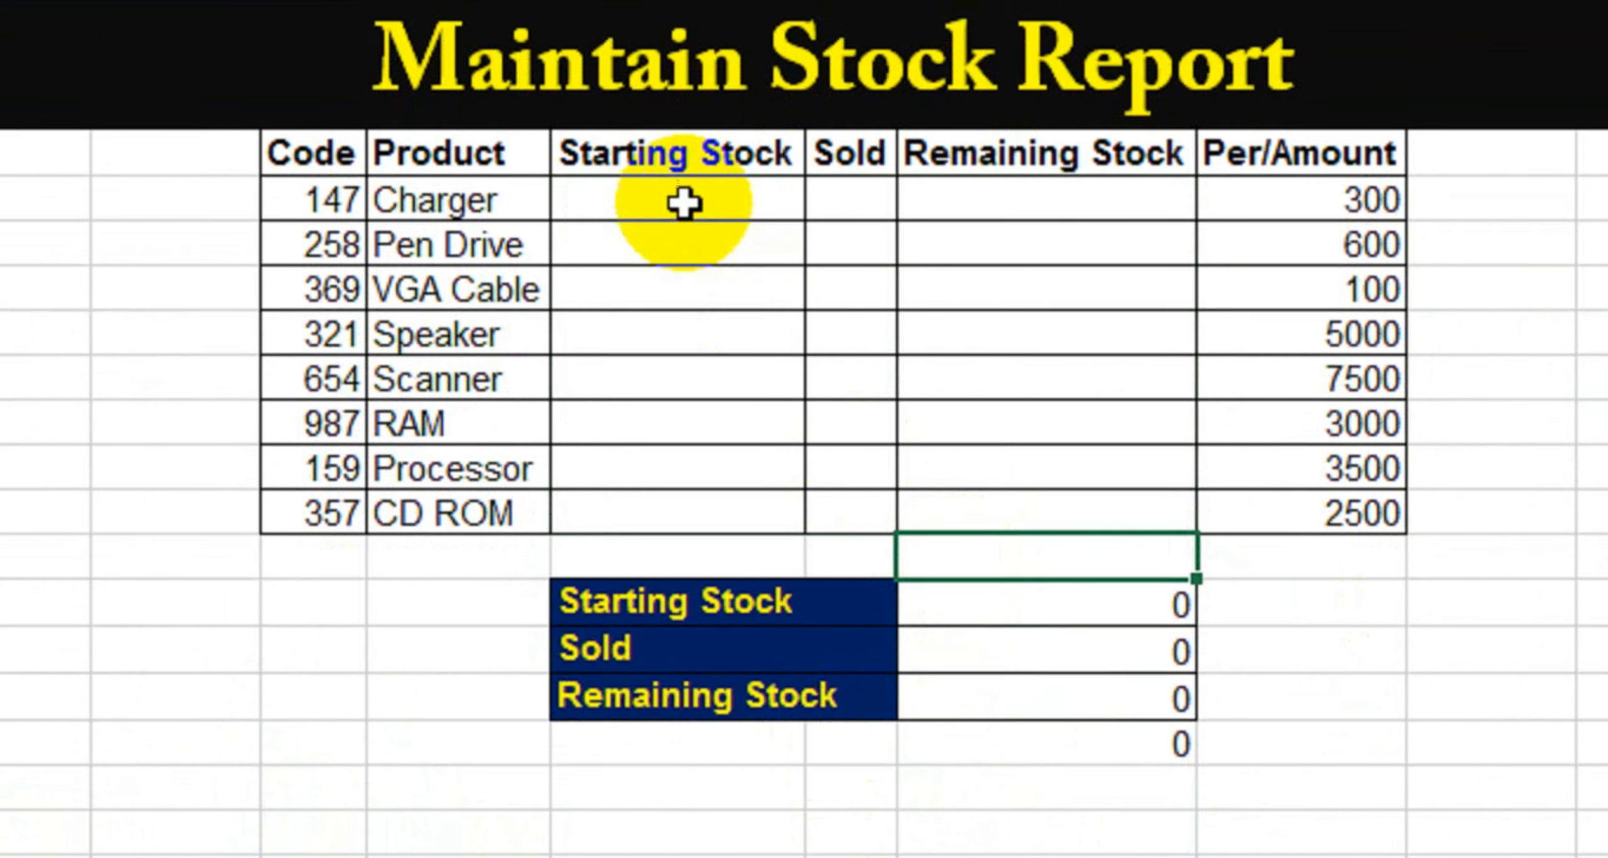
Link Charger's Starting Stock to the original sheet with ='closing balance'!K10 and fill the formula down to CD ROM.
left_click(684, 196)
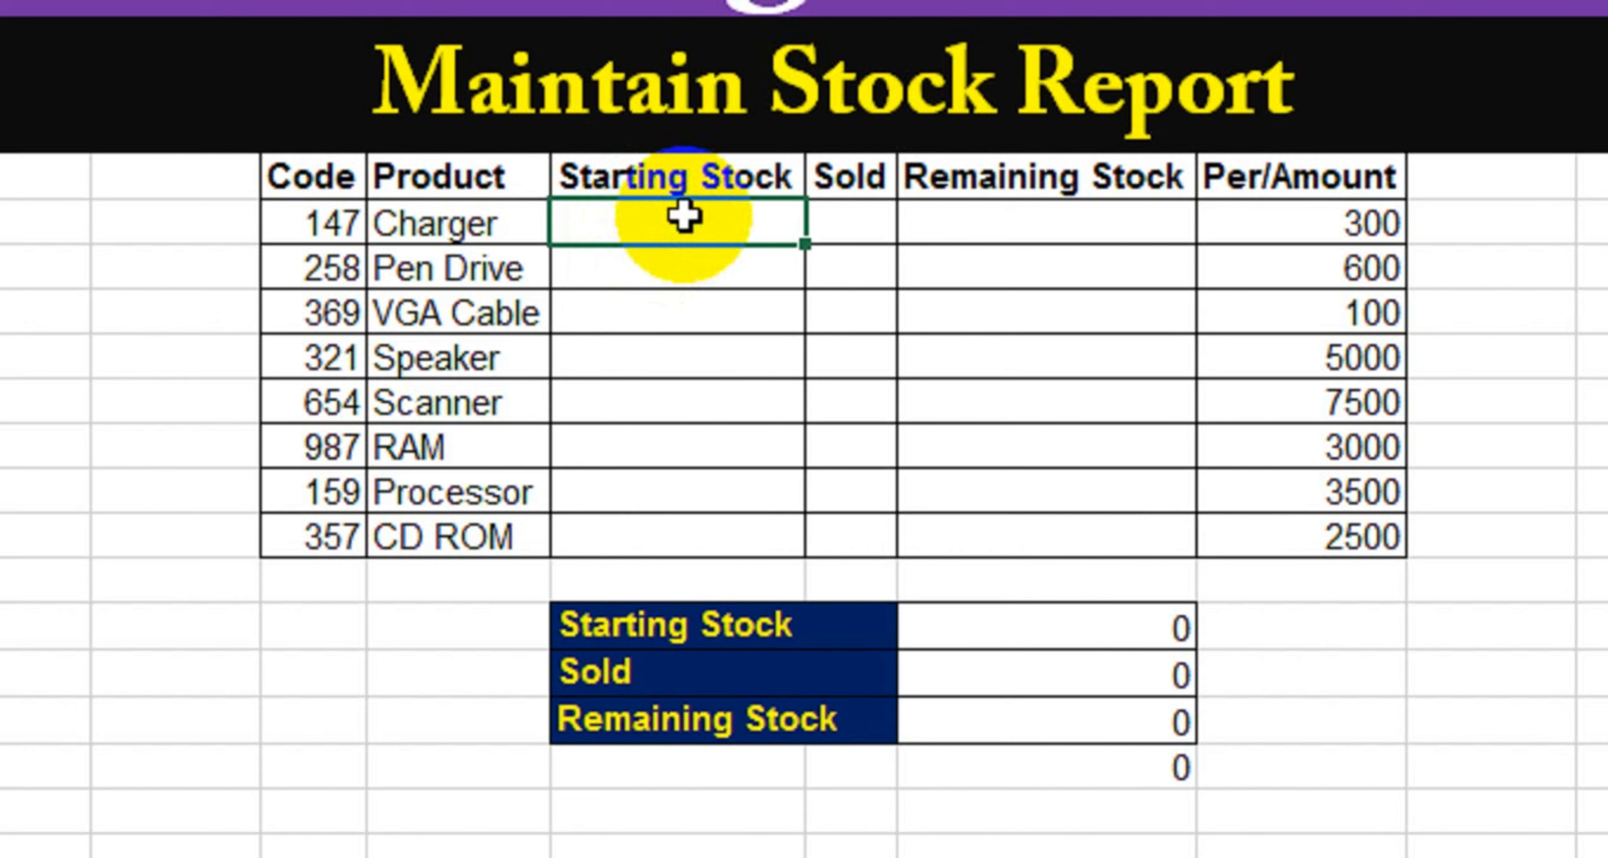
type("=")
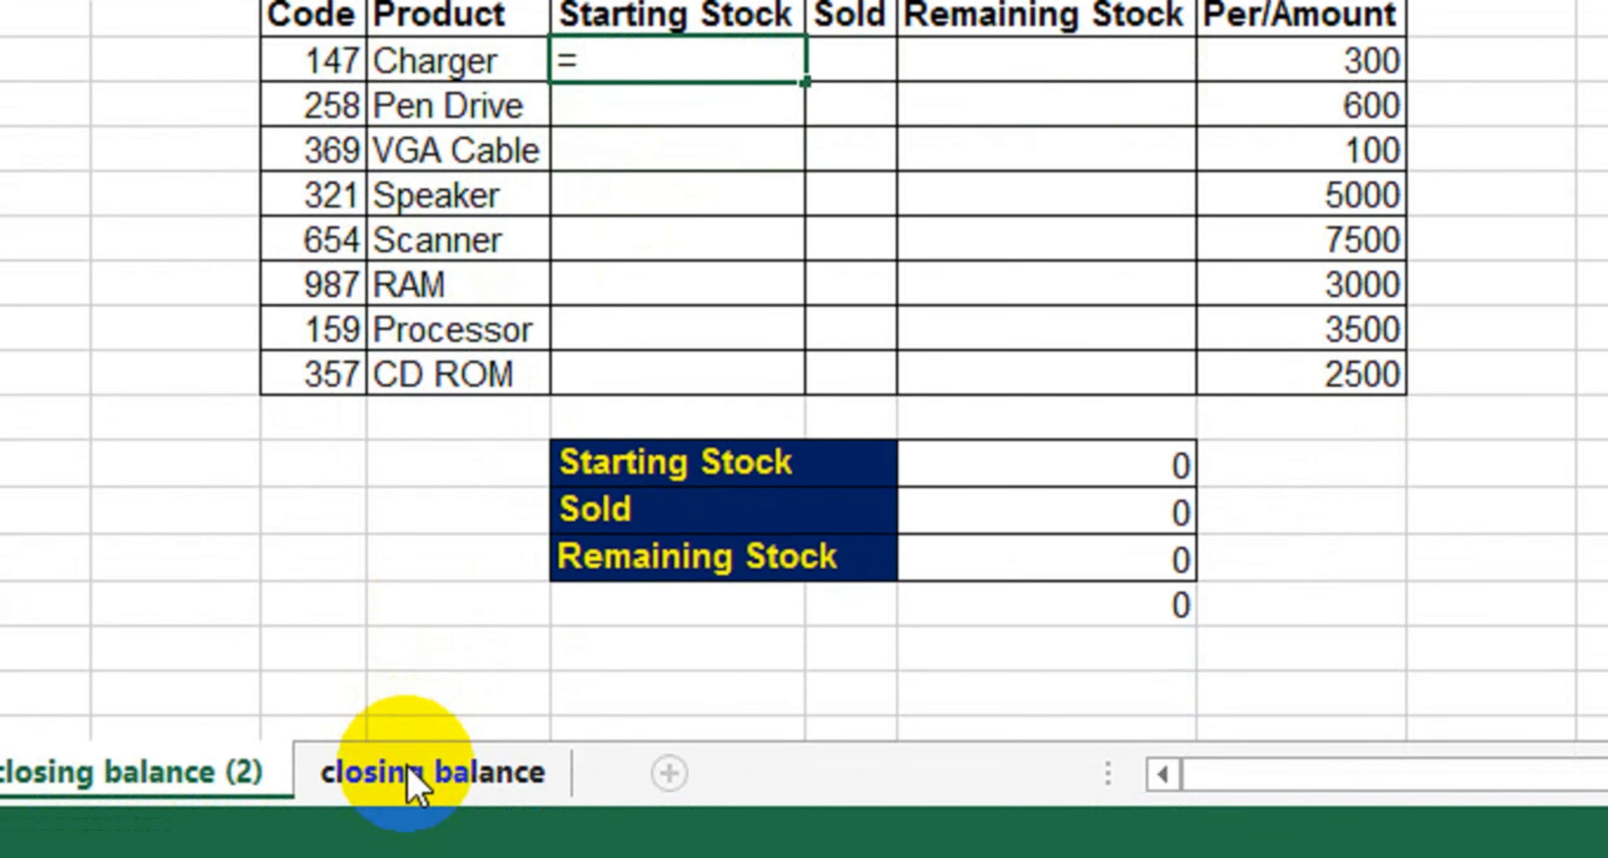
left_click(412, 776)
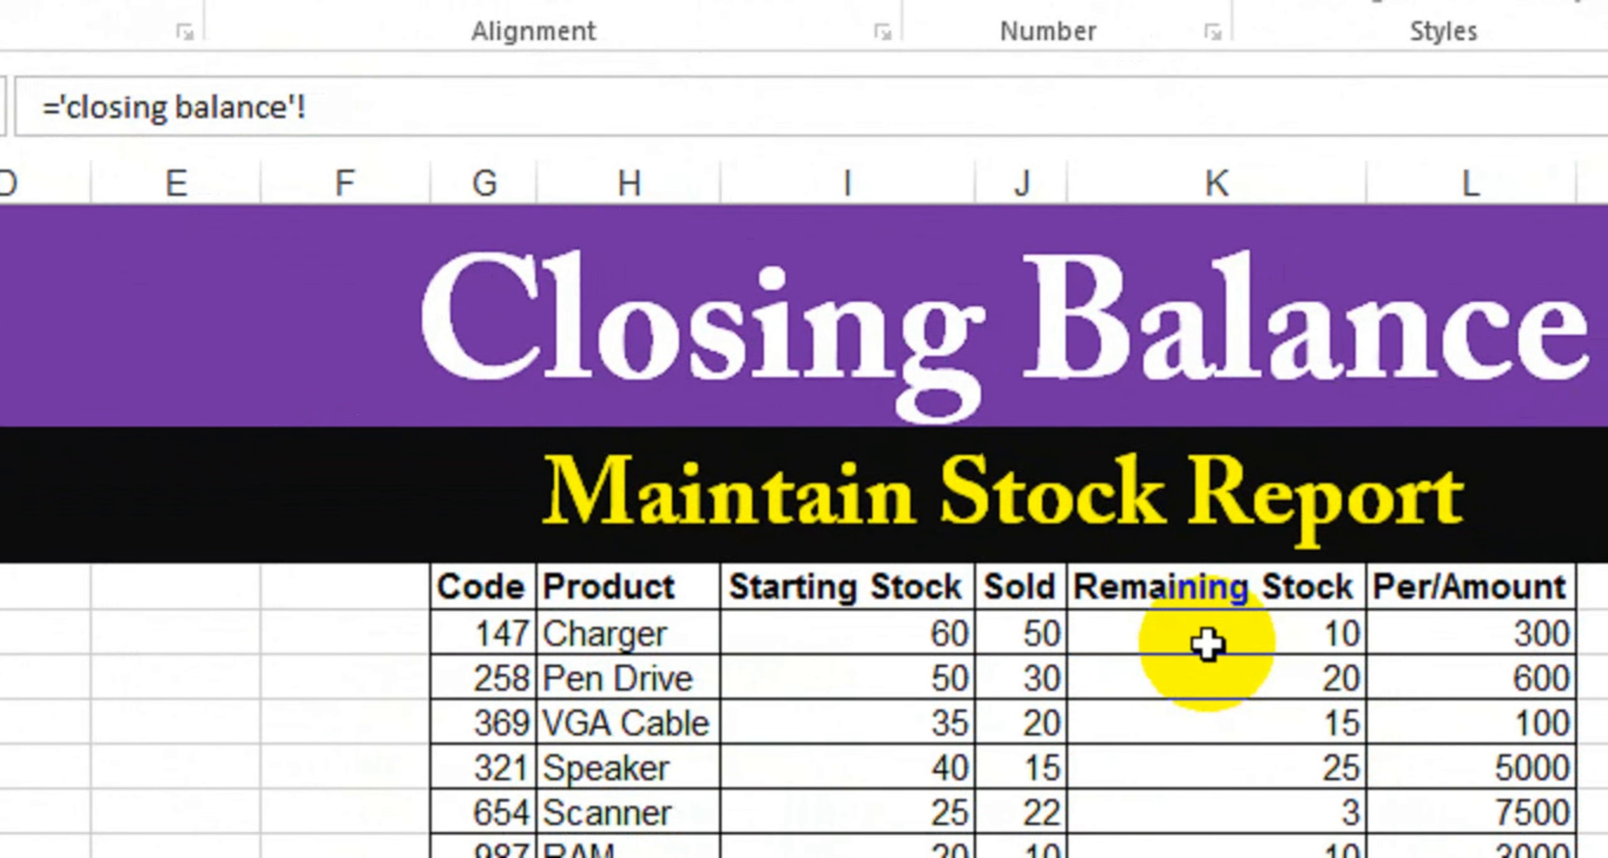
left_click(1207, 644)
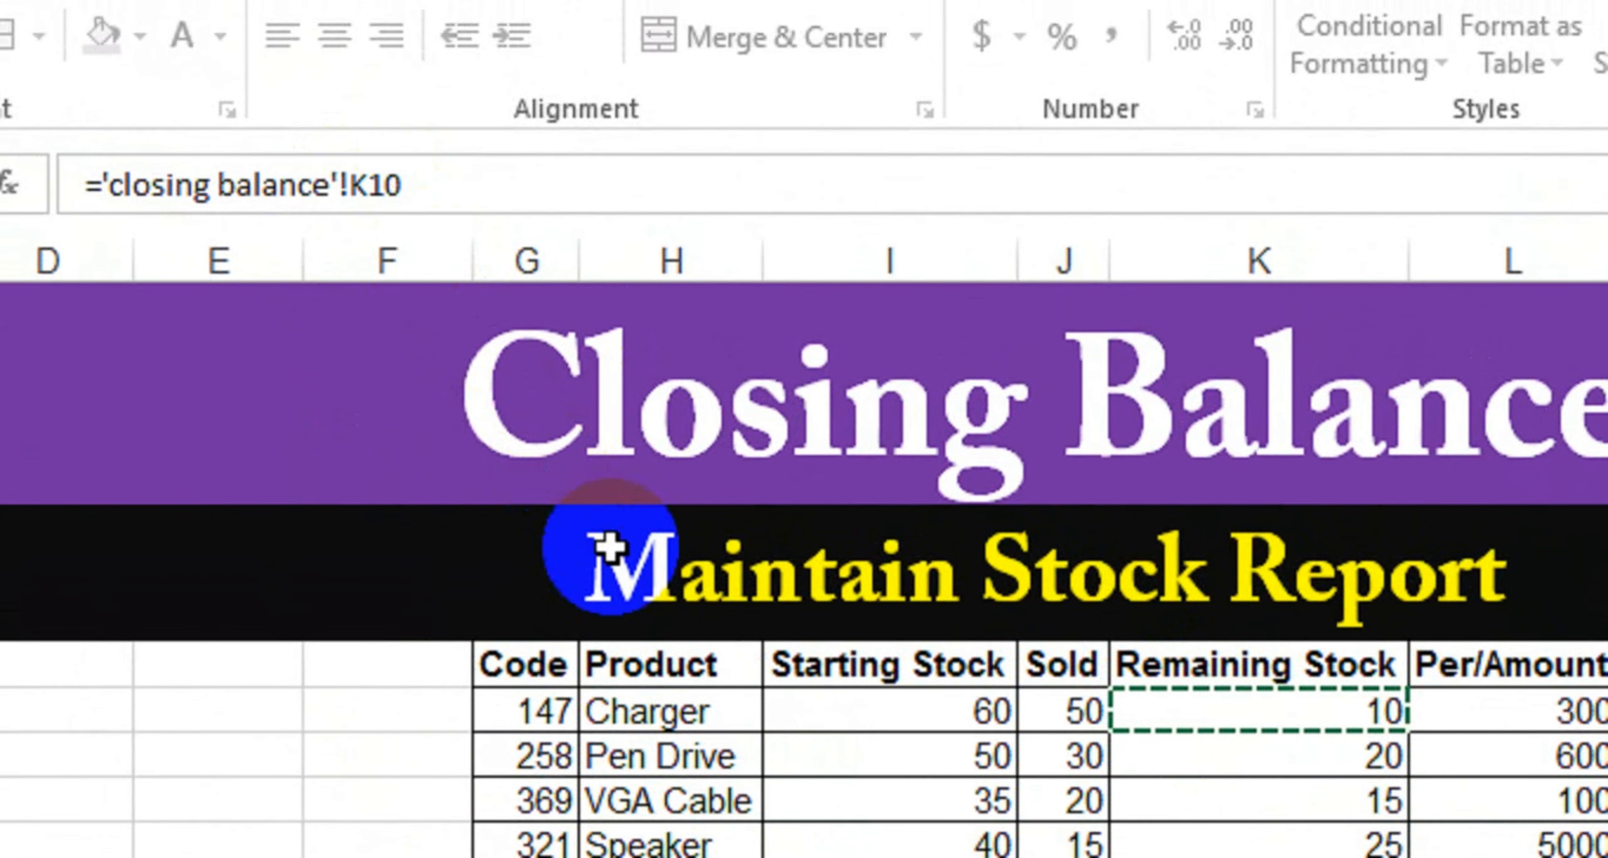
key("Return")
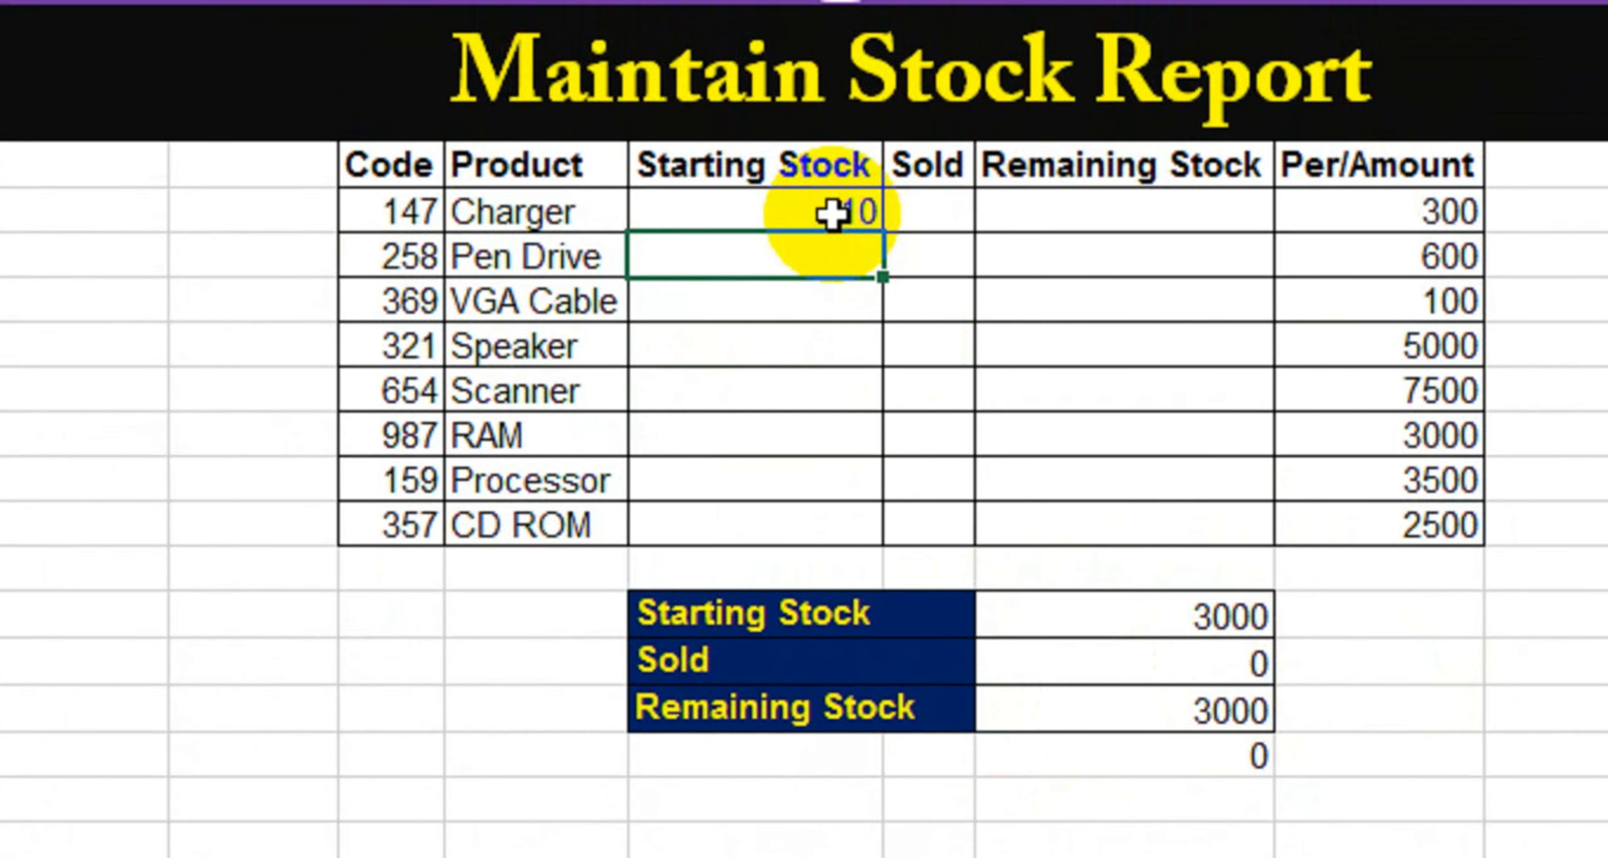
left_click(832, 213)
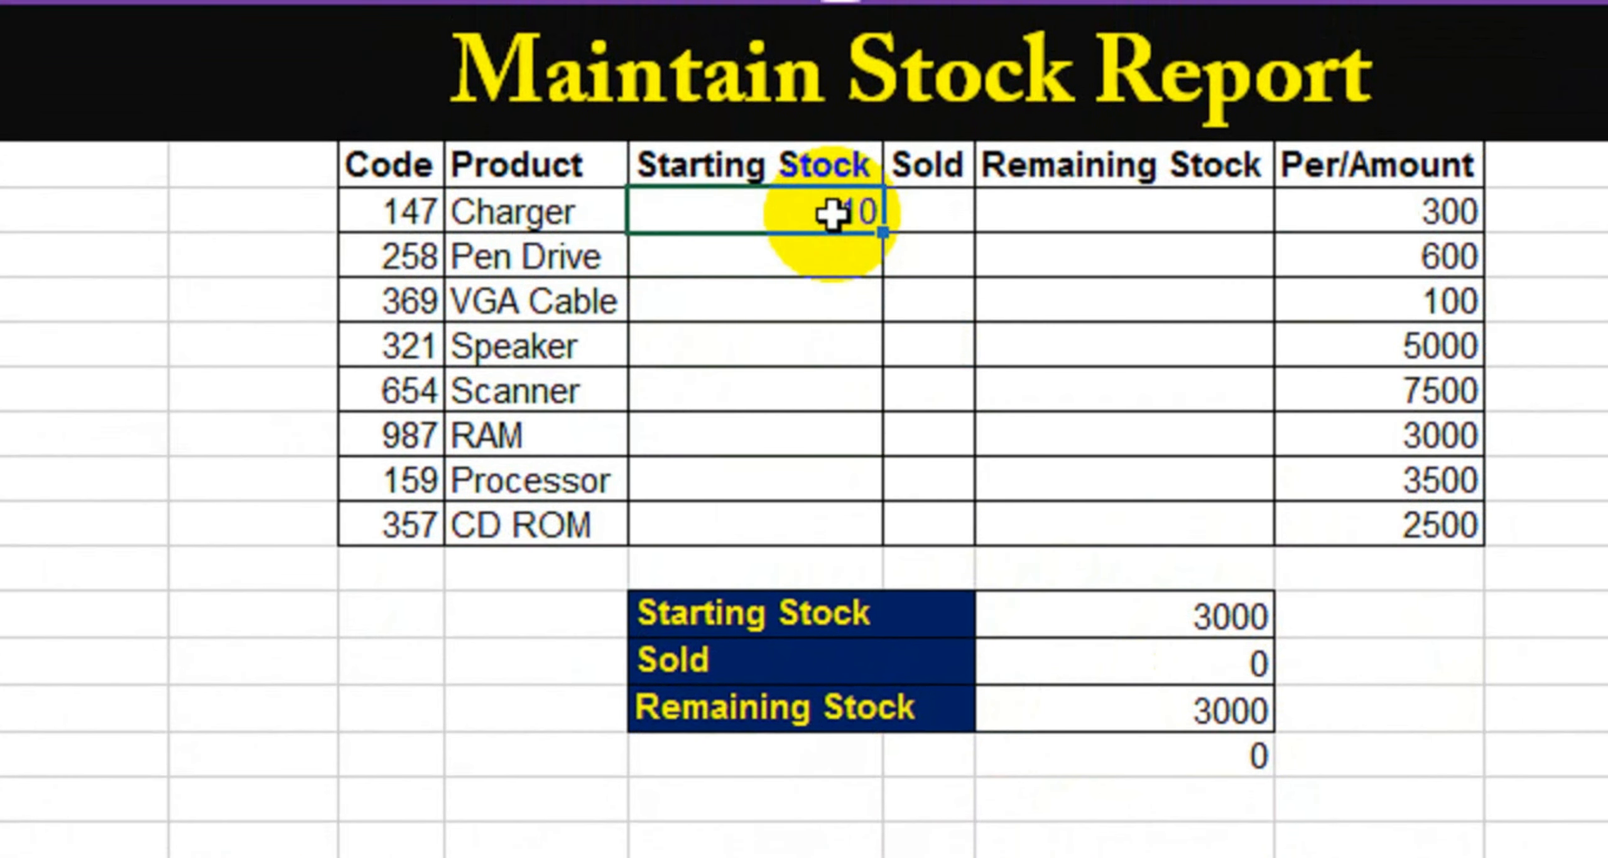
left_click_drag(882, 232, 879, 544)
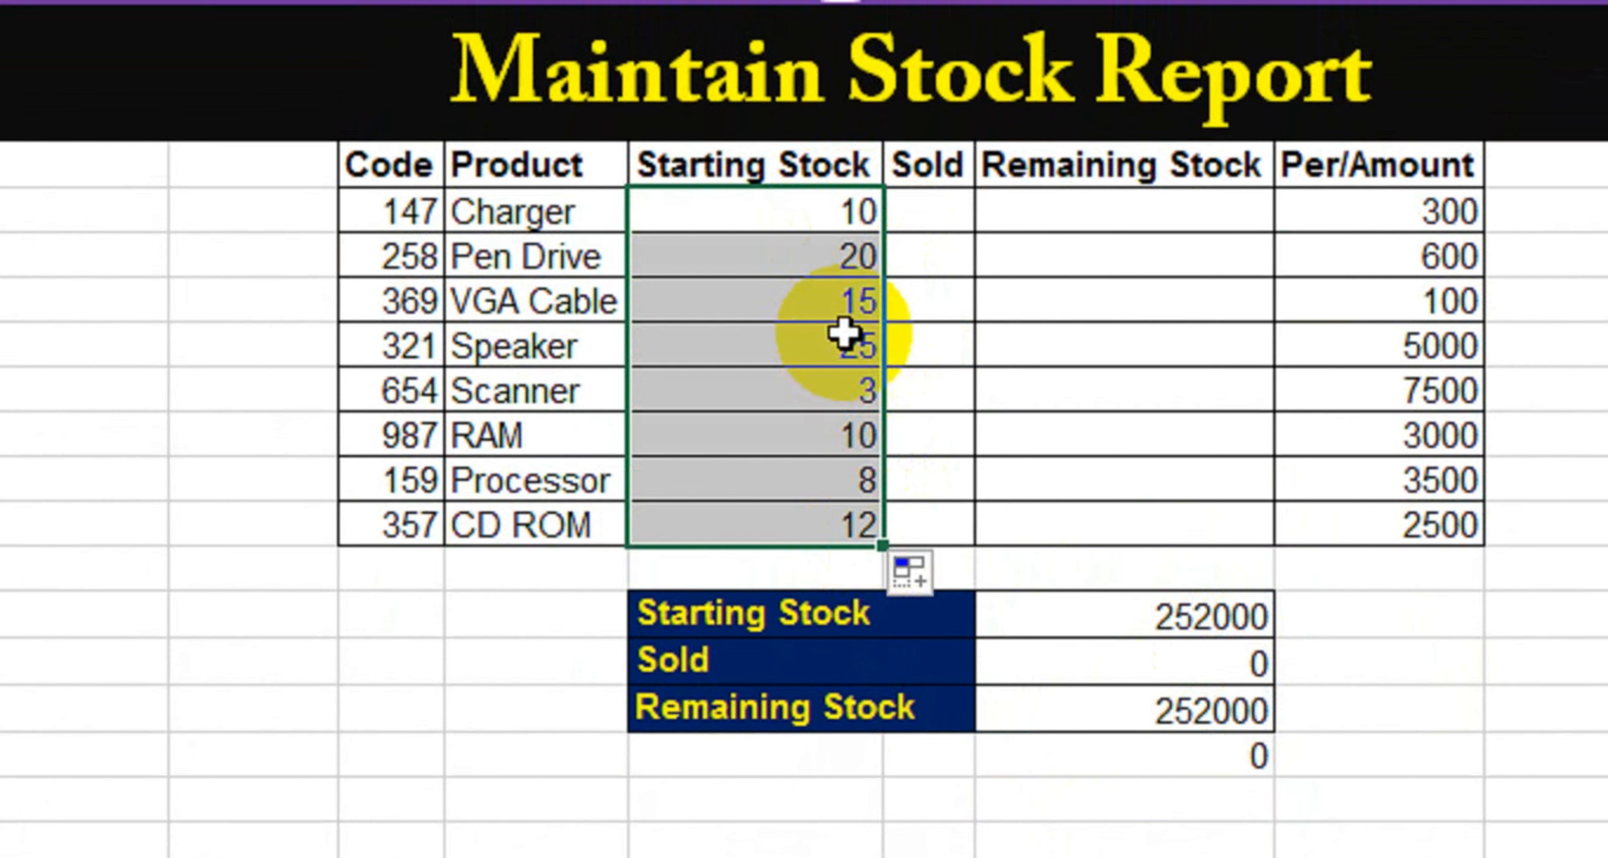
Enter the Sold quantities 3, 12, 13, 5, 1, 6, 4 and 7 for the products from Charger to CD ROM.
left_click(929, 226)
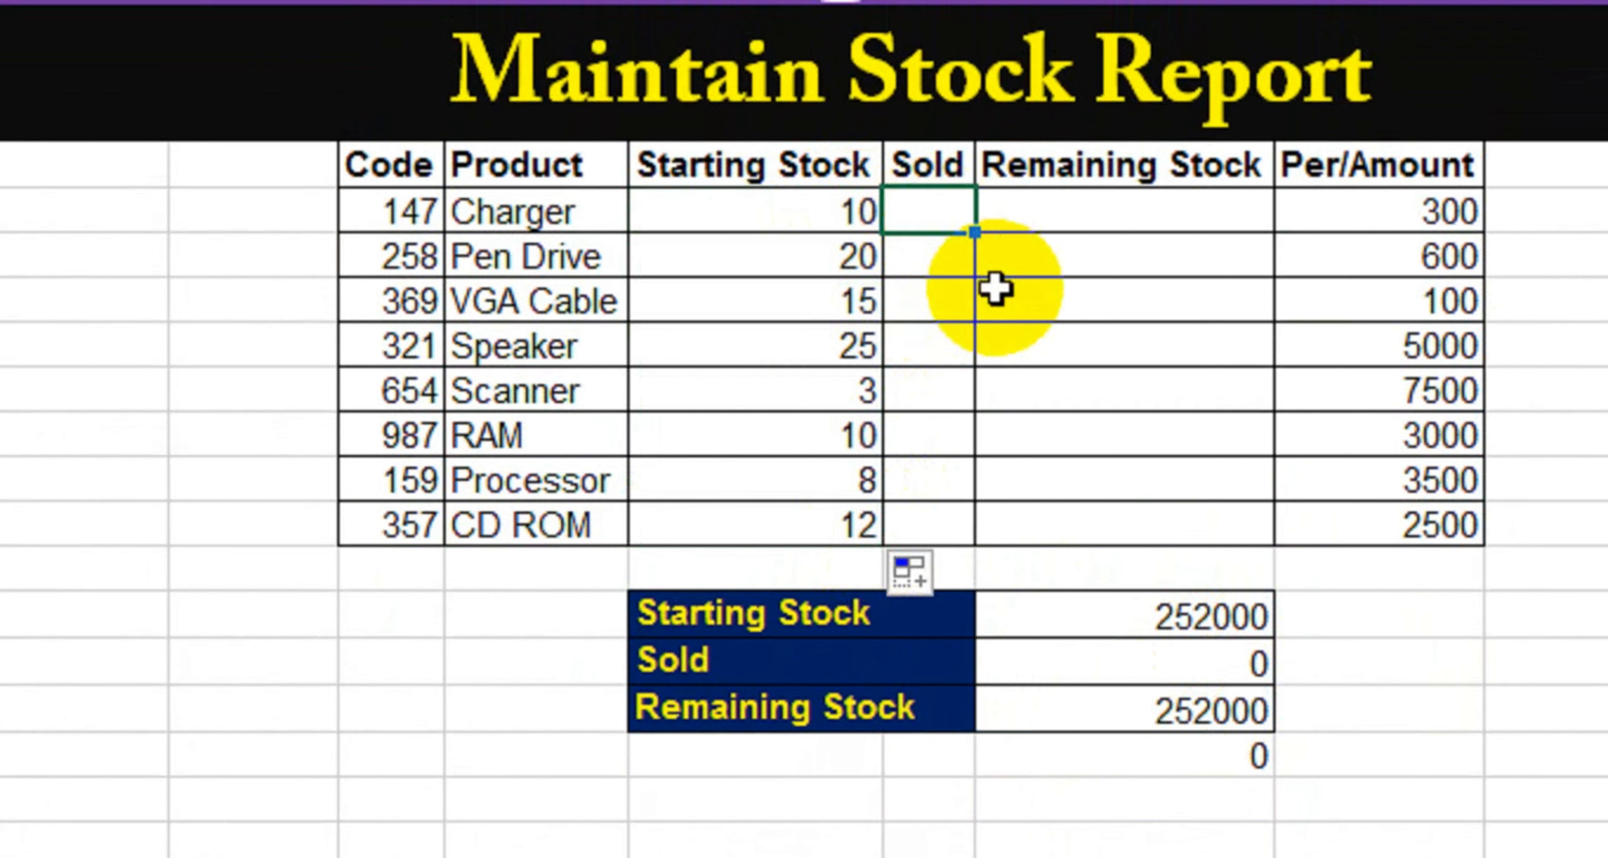
type("3")
key("Return")
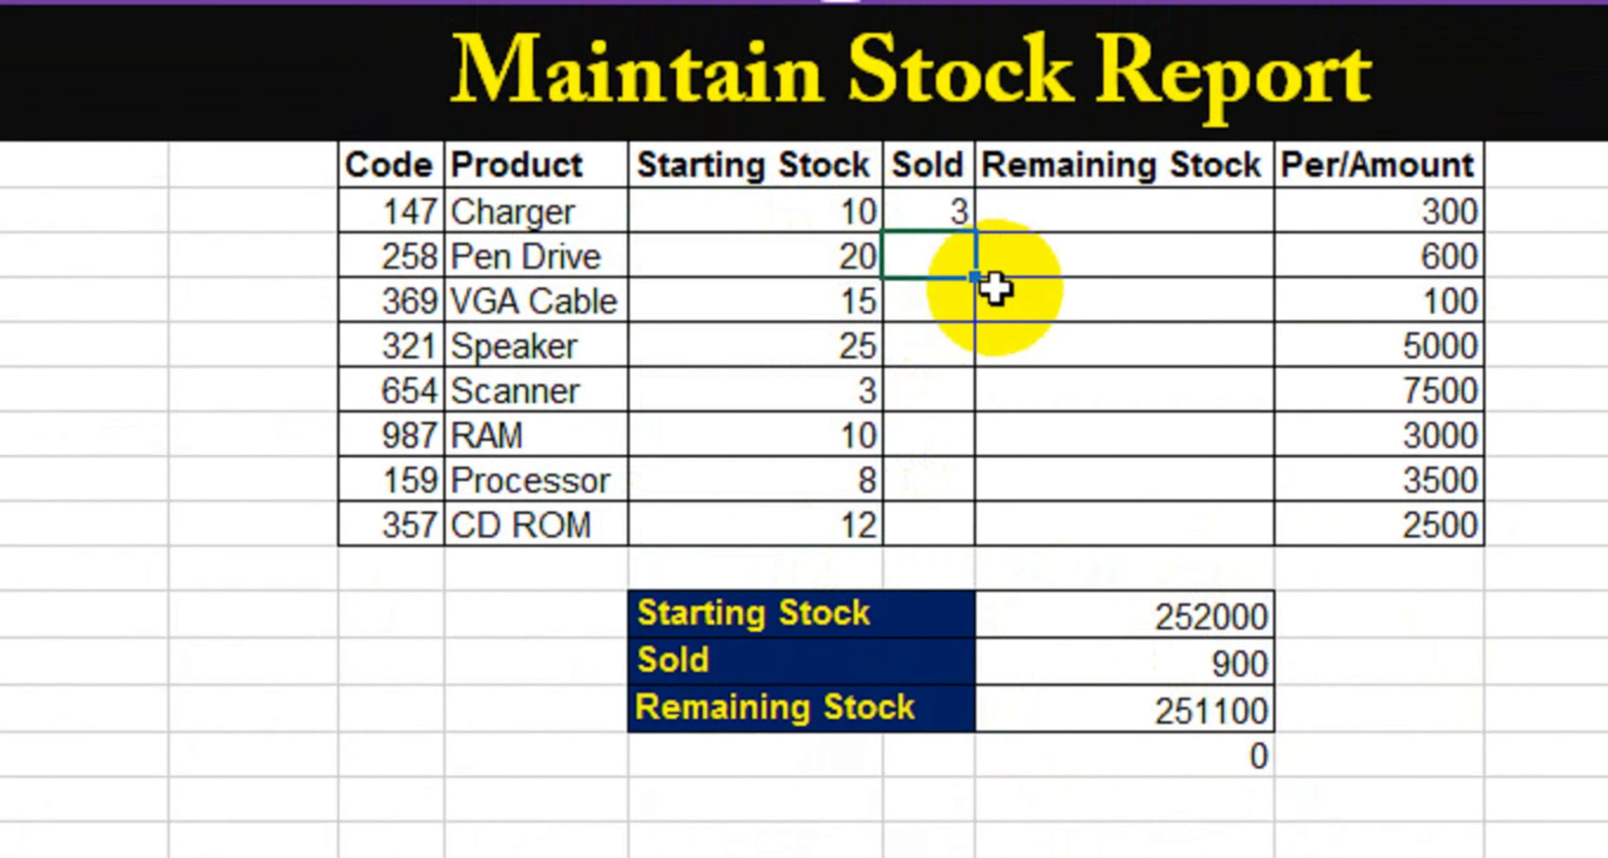
type("12")
key("Return")
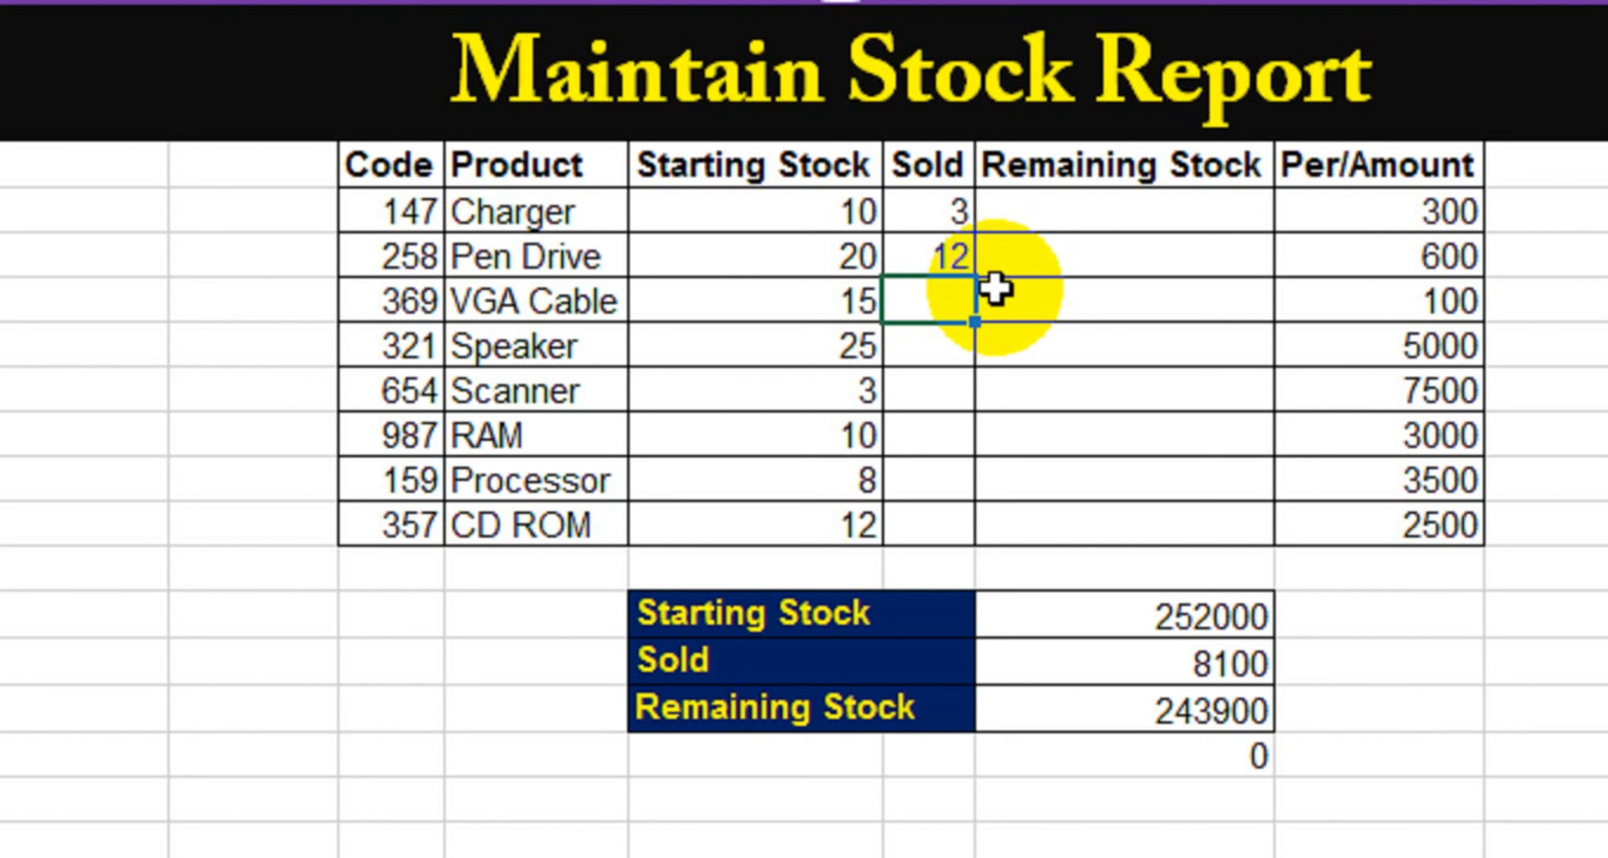
type("13")
key("Return")
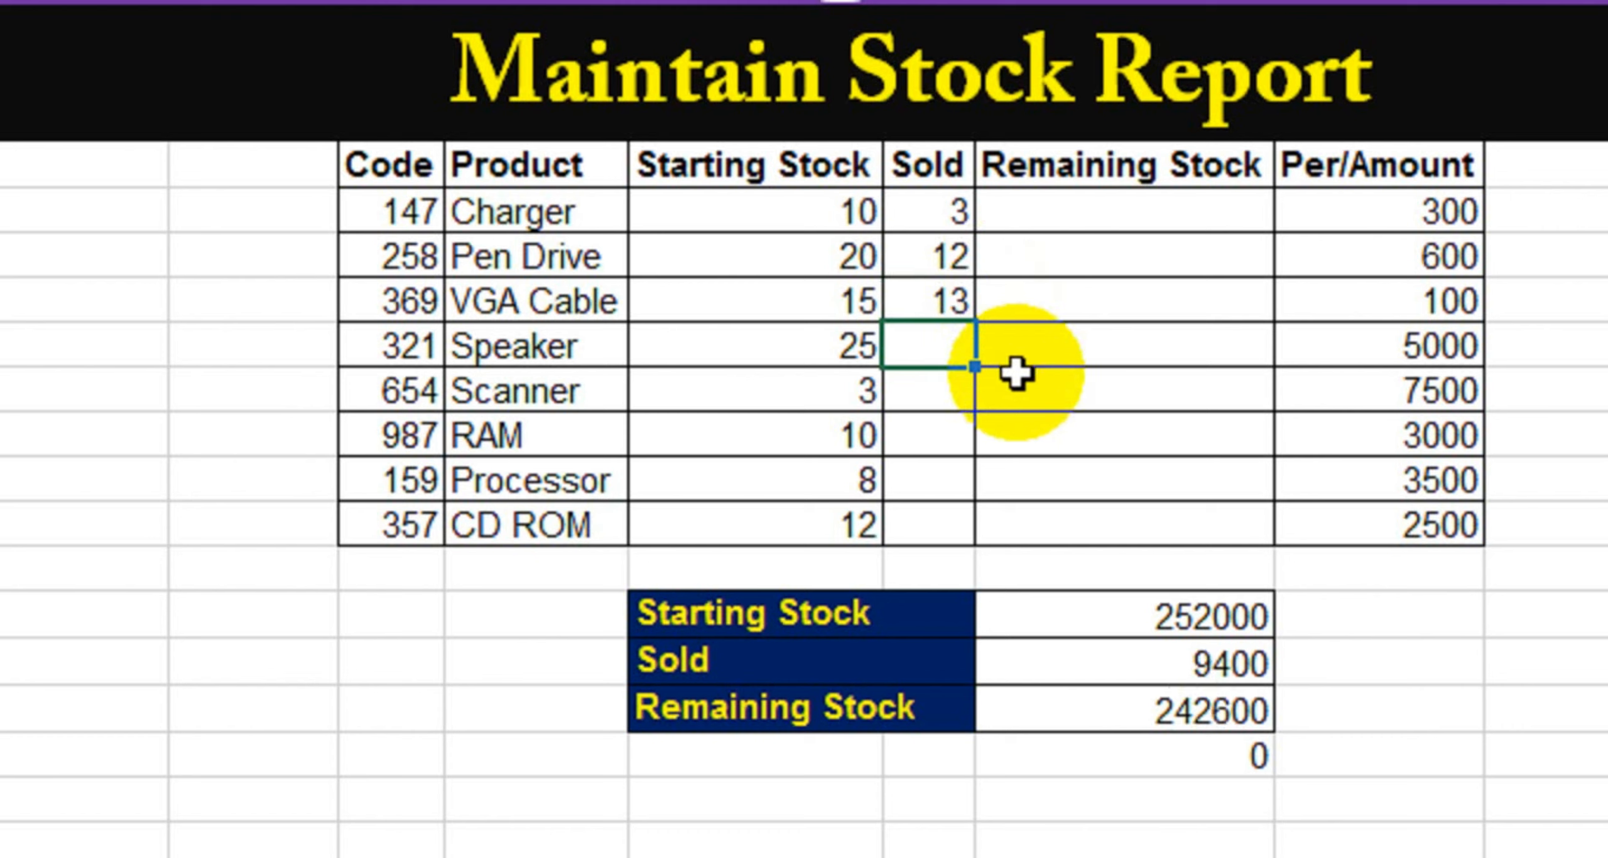
type("5")
key("Return")
type("1")
key("Return")
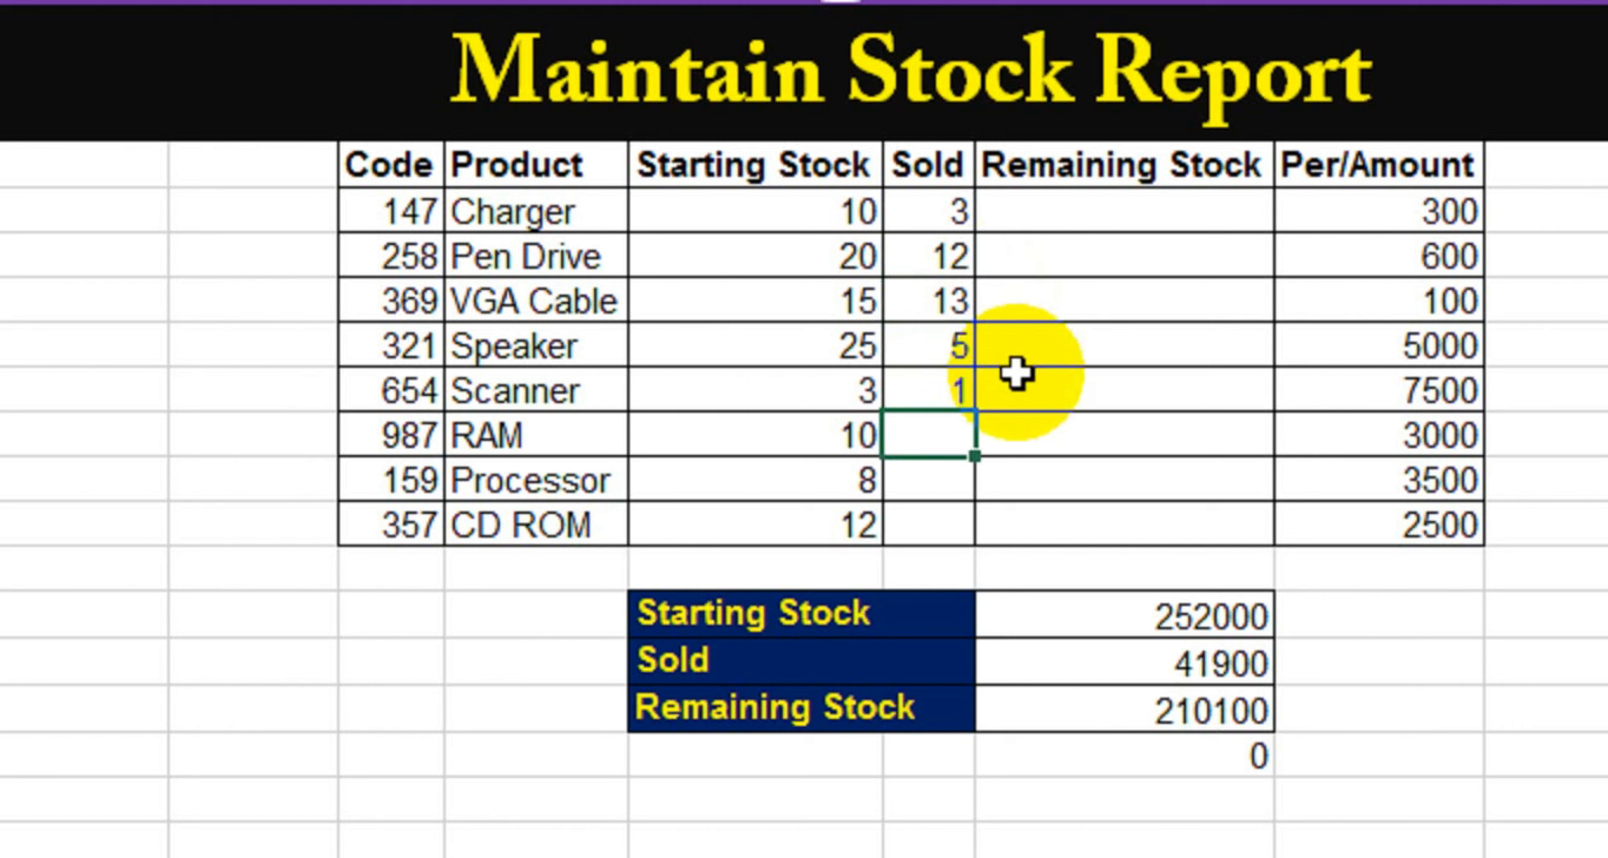
key("Return")
type("4")
key("Return")
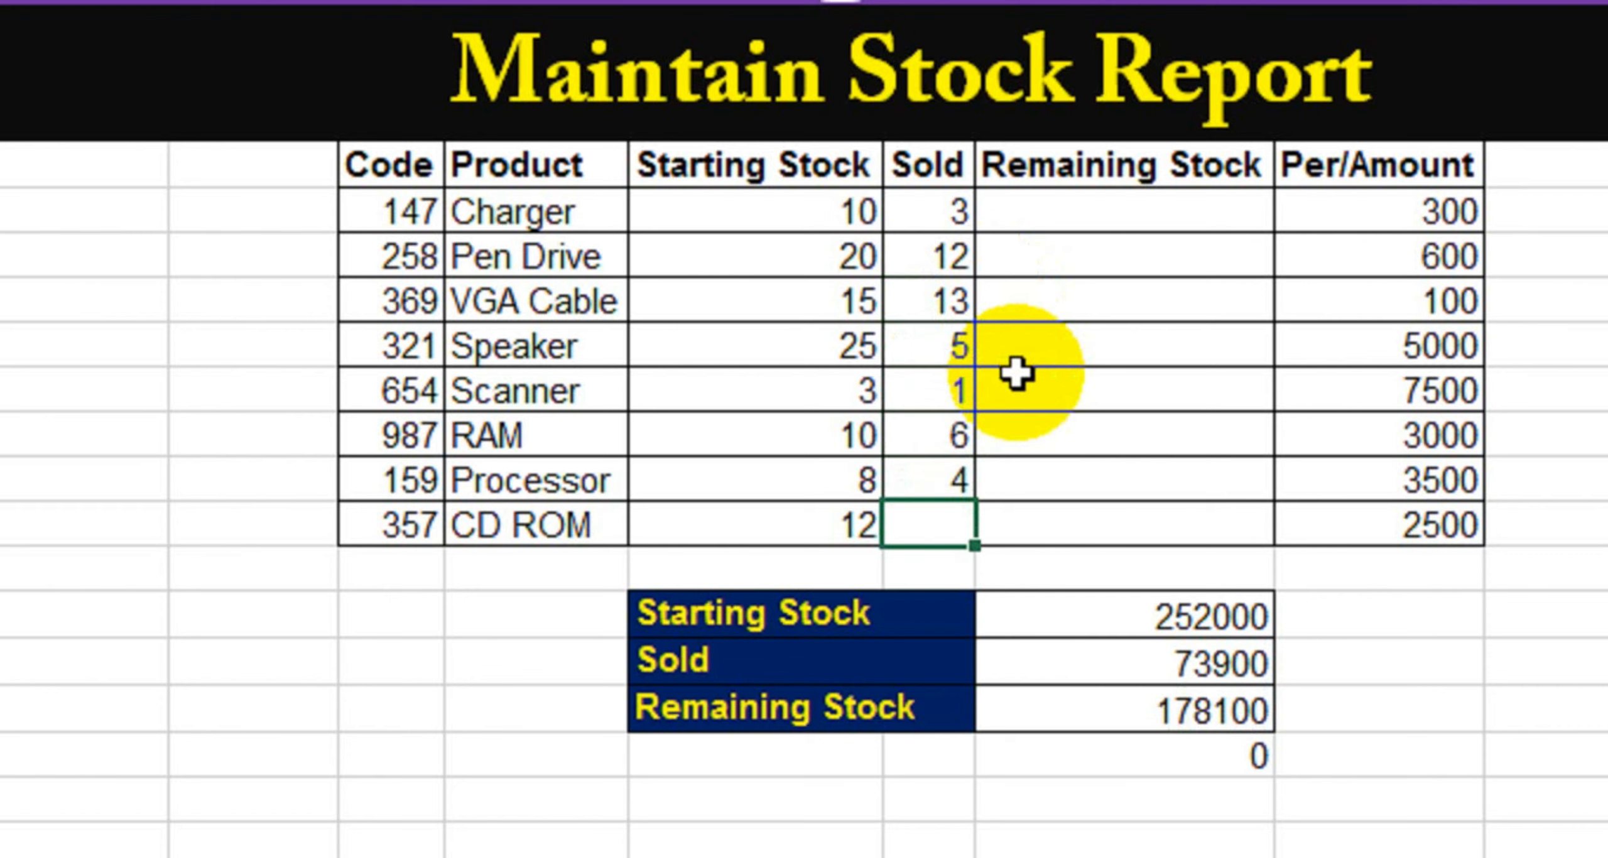
type("7")
key("Return")
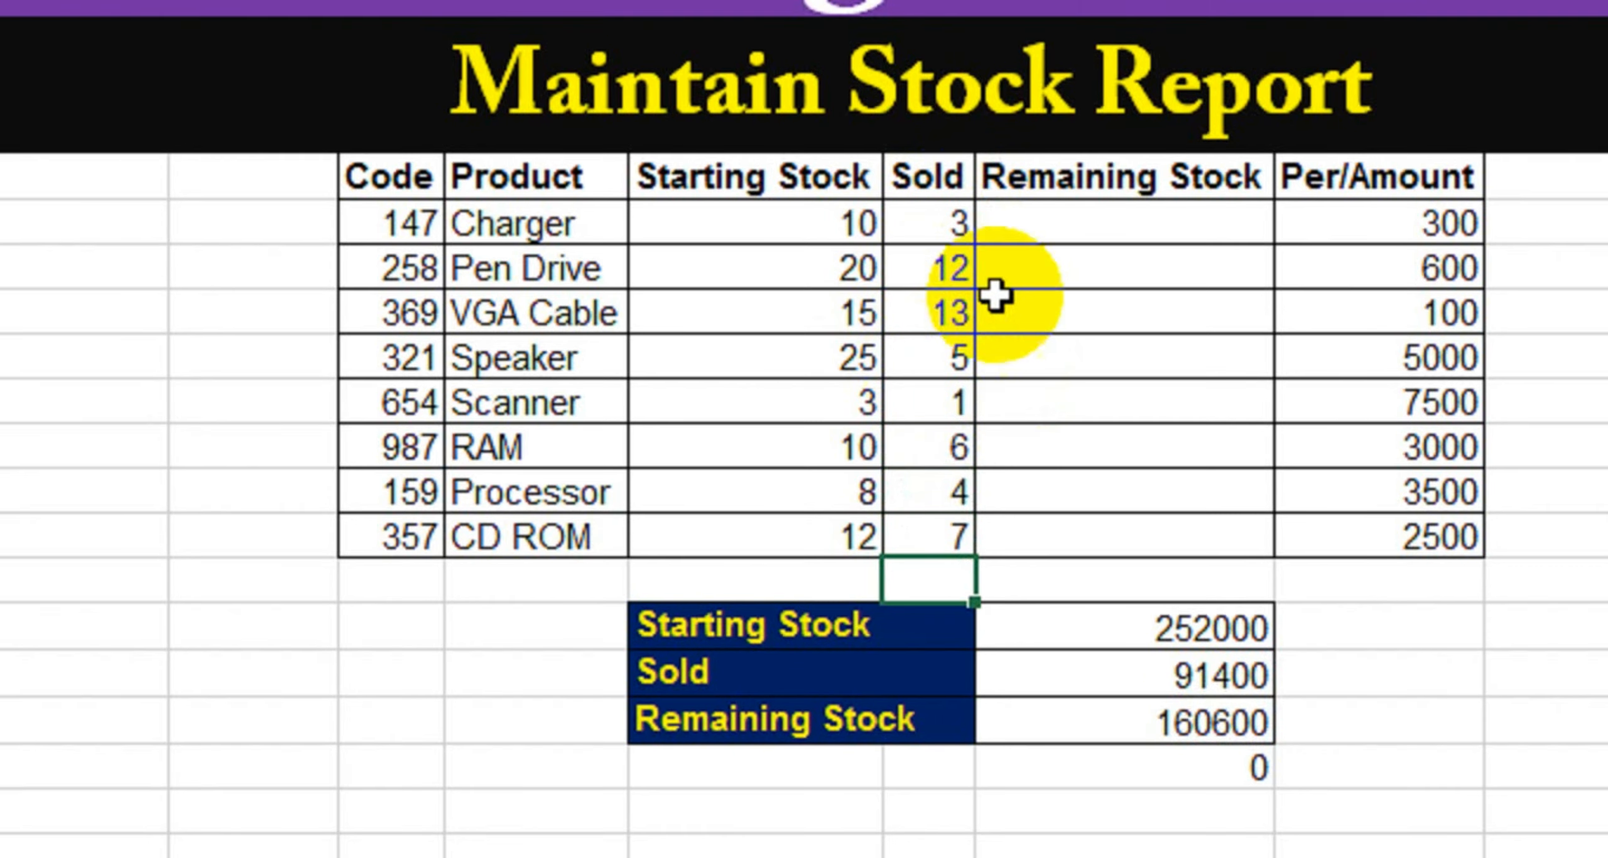
Calculate Charger's Remaining Stock with =I10-J10 and fill the formula down to CD ROM.
left_click(1097, 226)
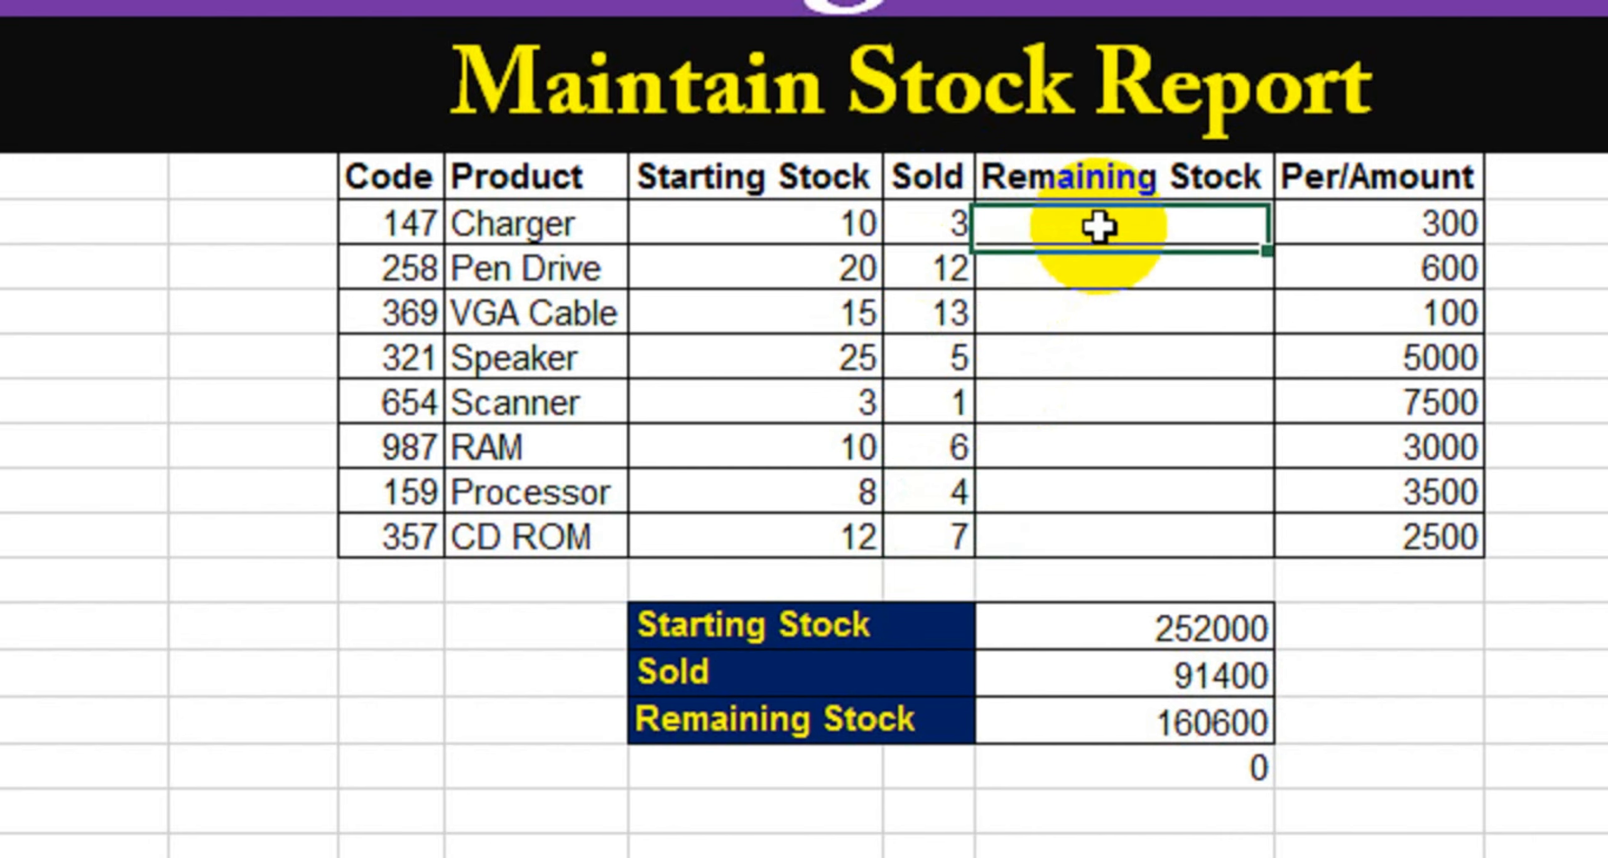
type("=")
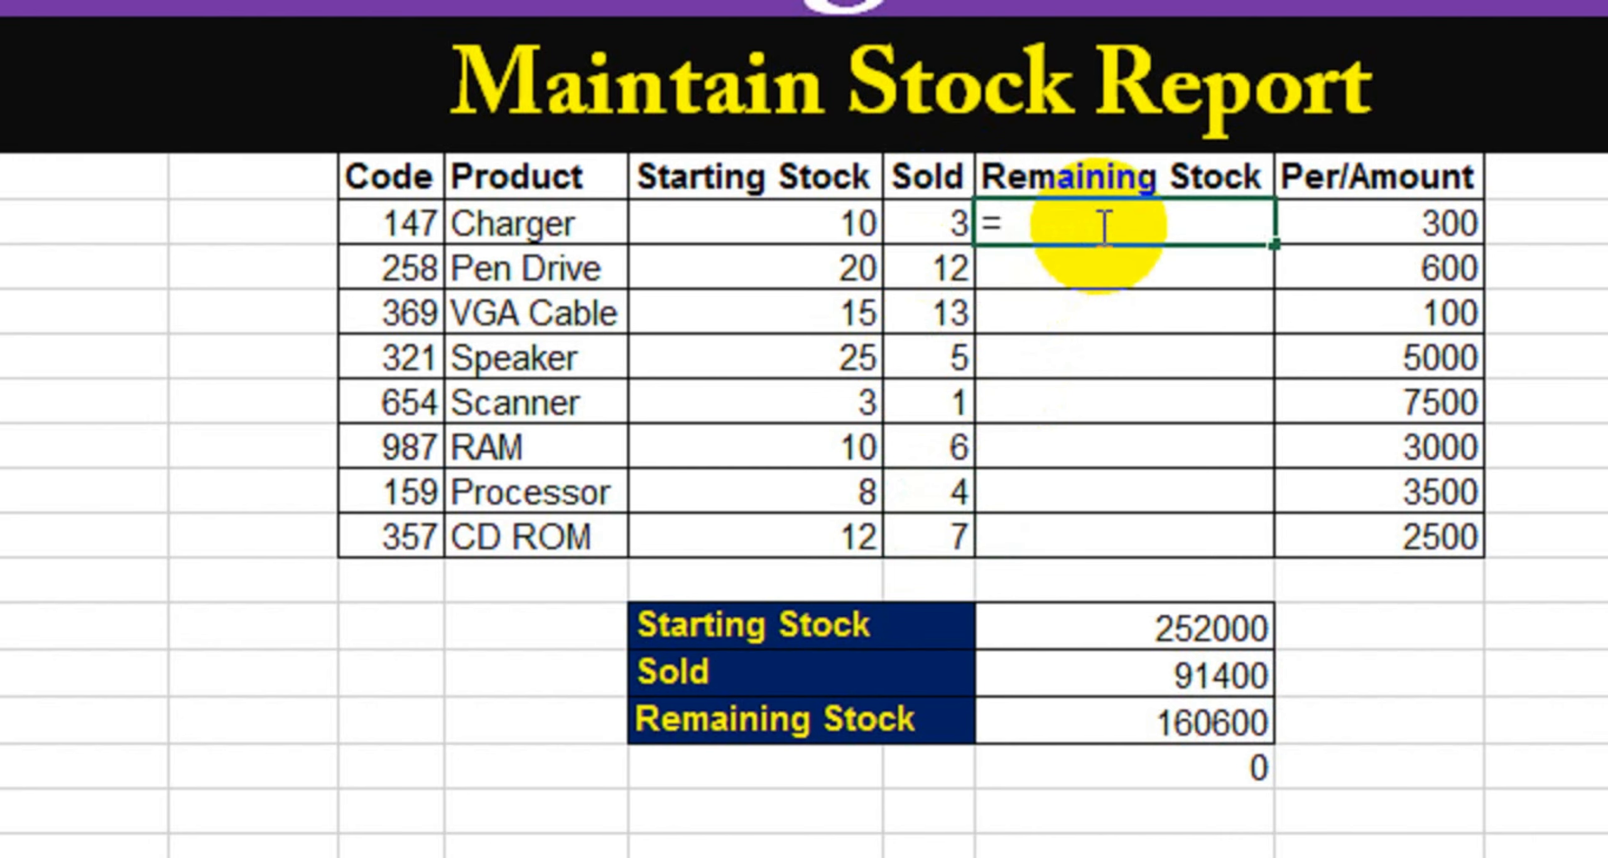
left_click(811, 231)
type("-")
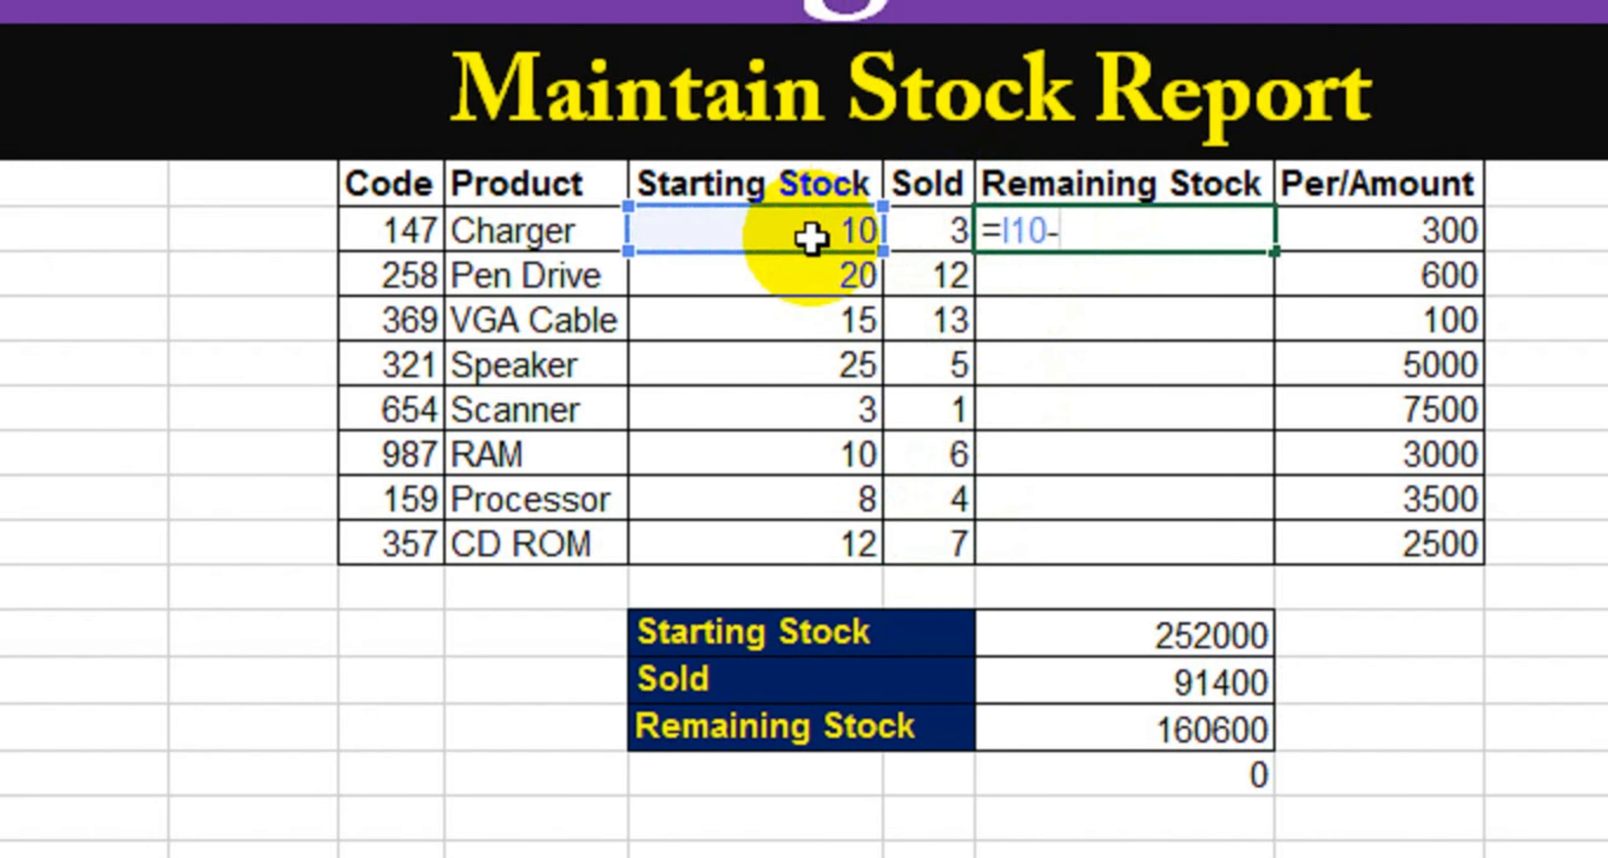
left_click(932, 242)
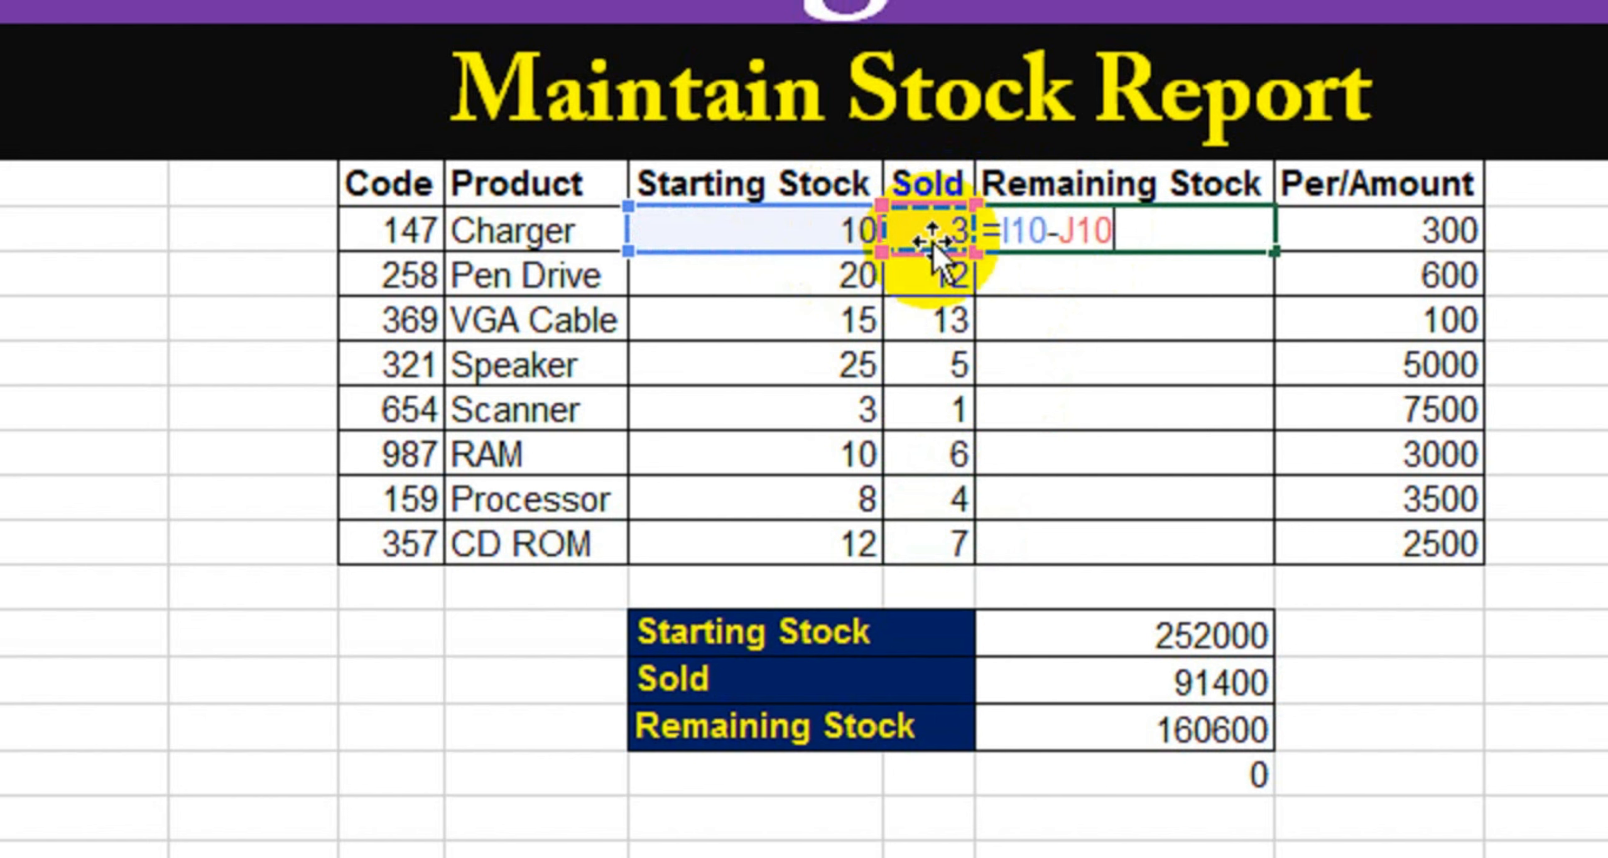
key("Return")
left_click(1167, 227)
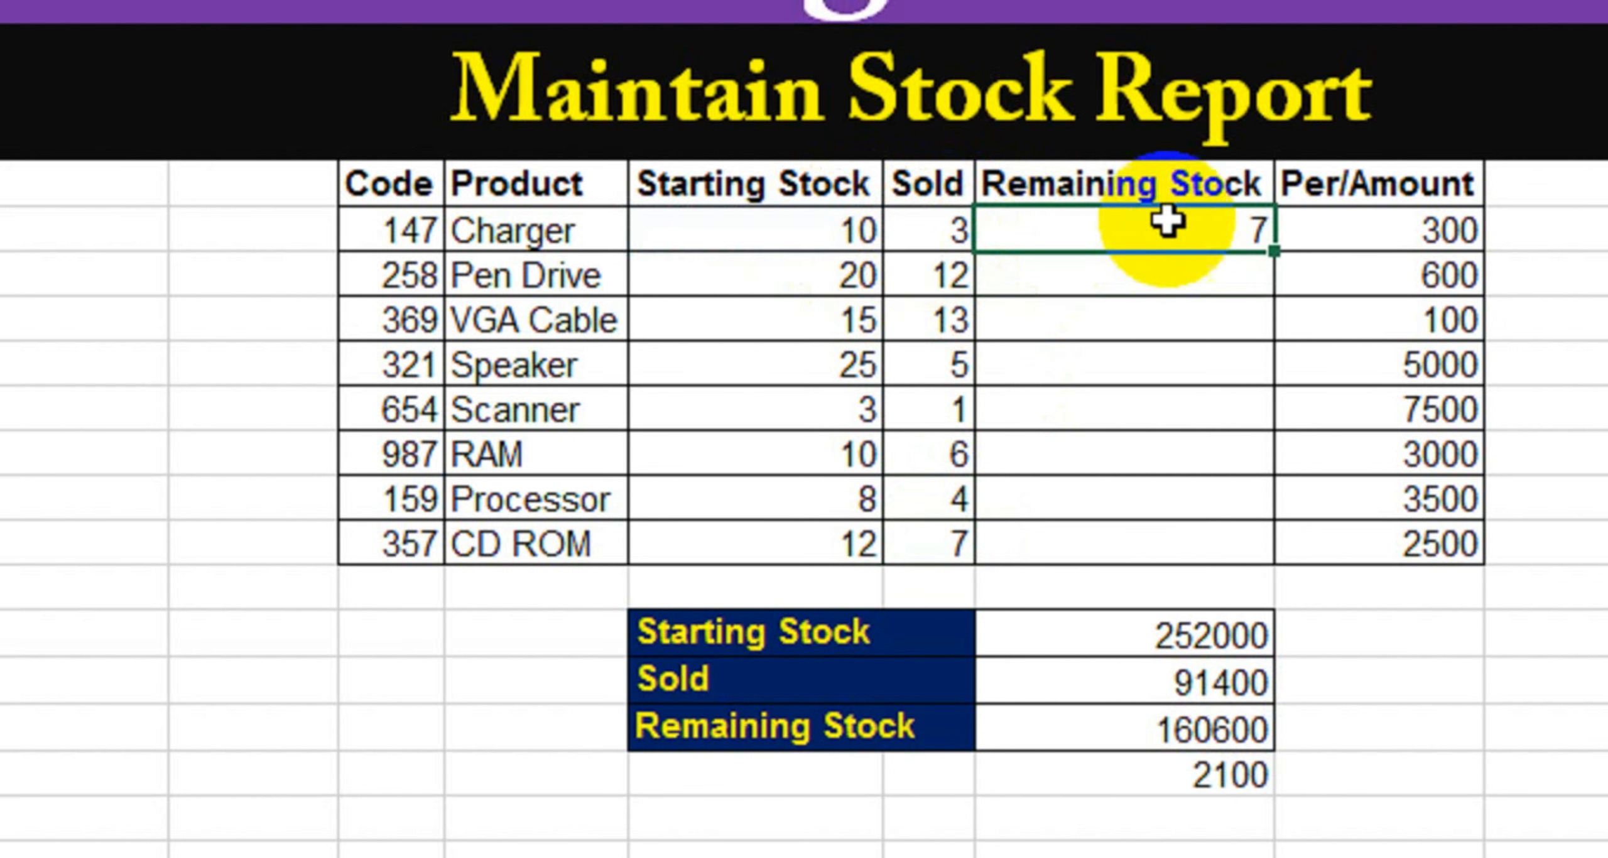
left_click_drag(1210, 250, 1195, 572)
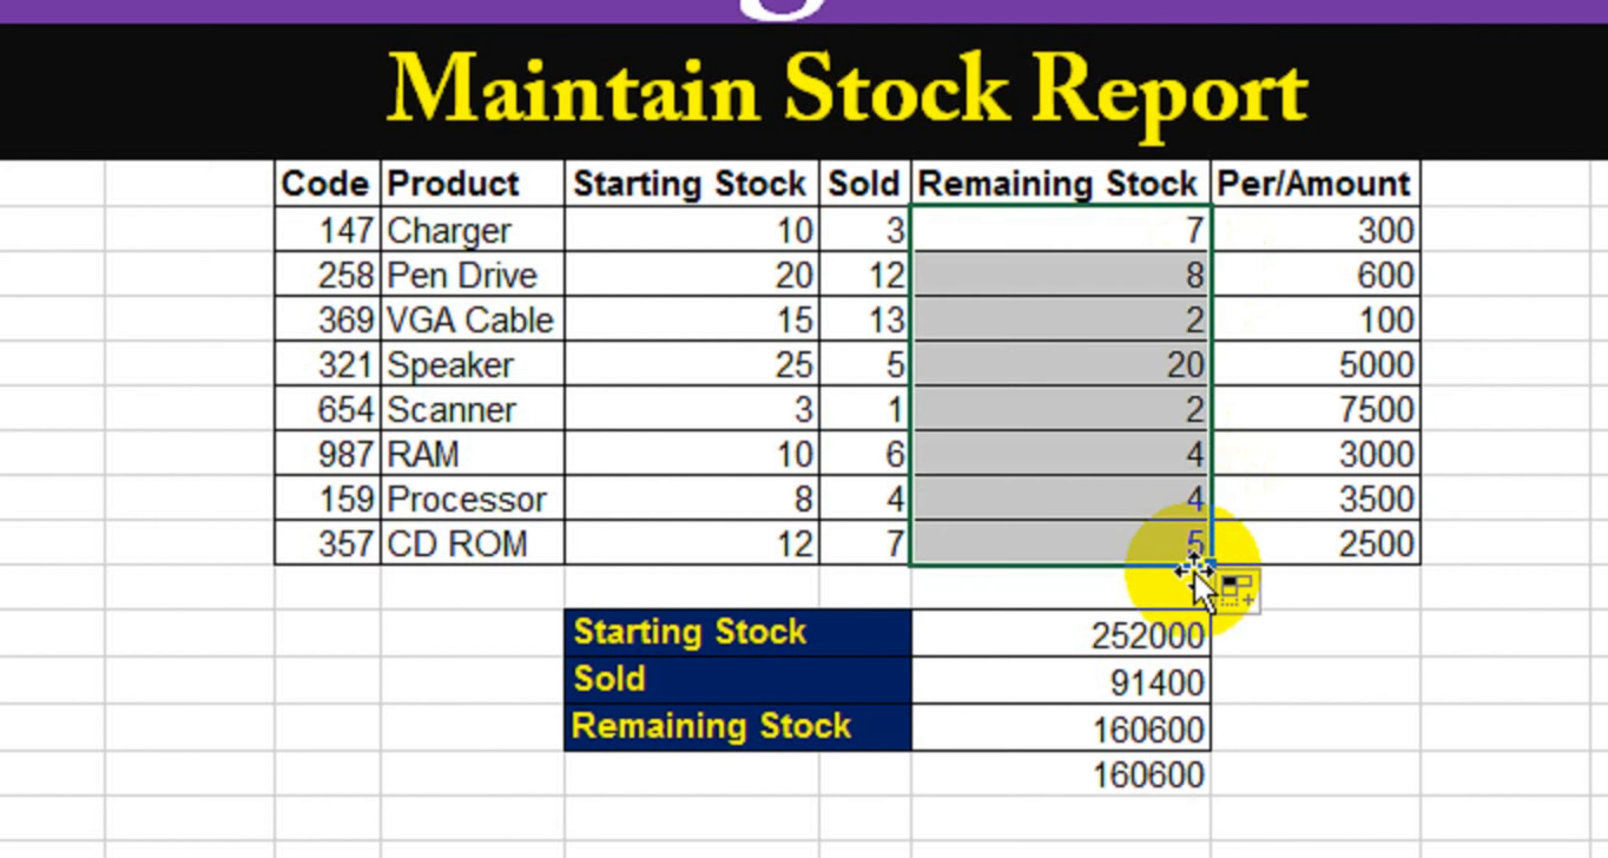
Examine the Remaining Stock and linked Starting Stock quantities of the first products, as well as the summary's Starting Stock value.
left_click(1061, 321)
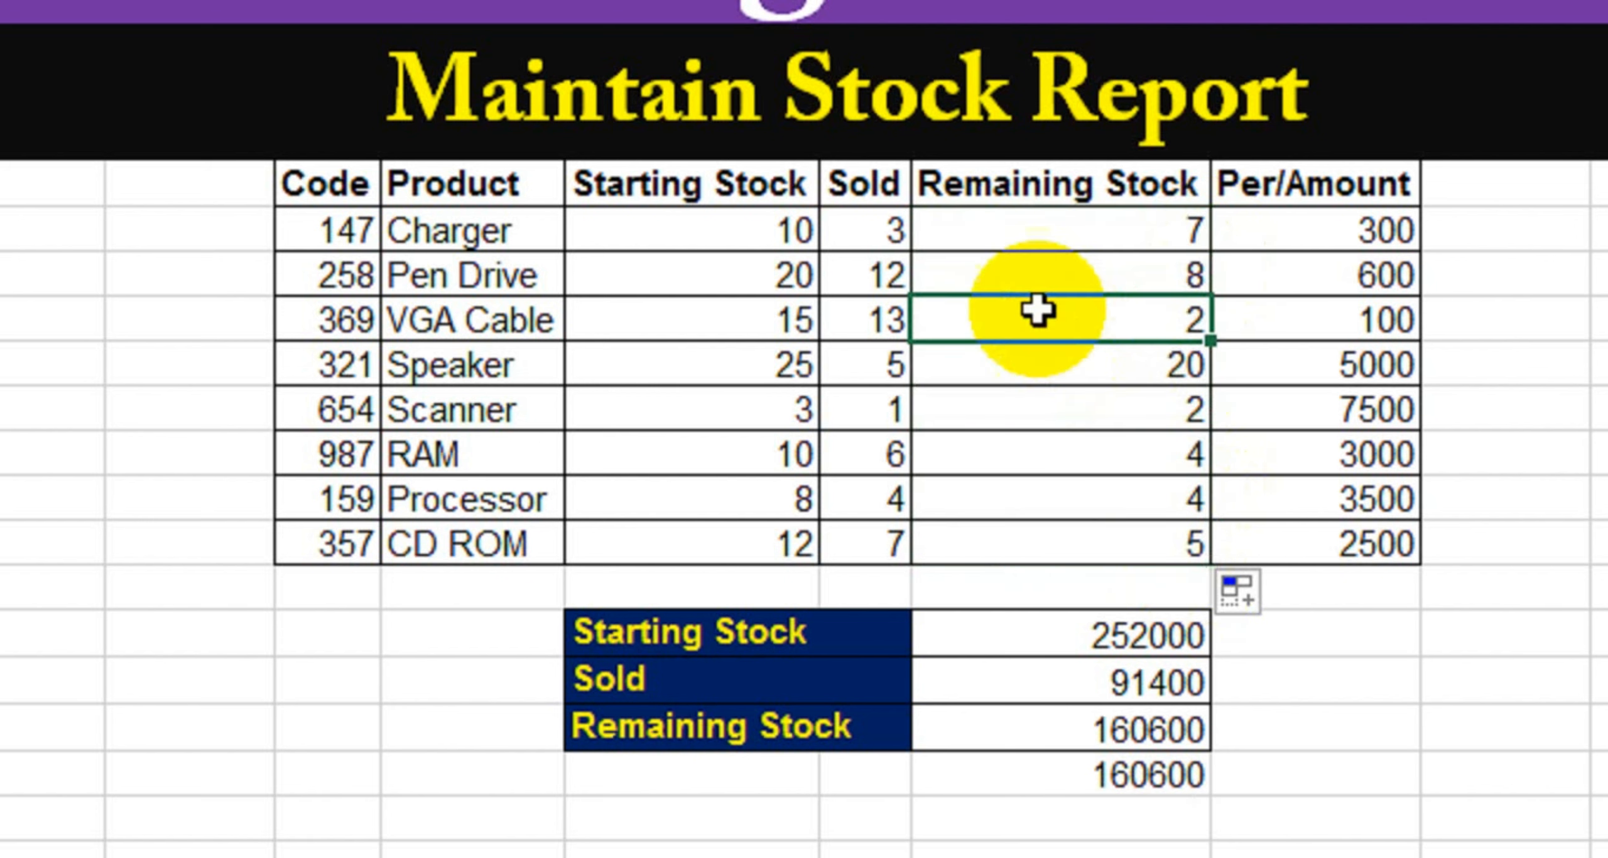
left_click(993, 276)
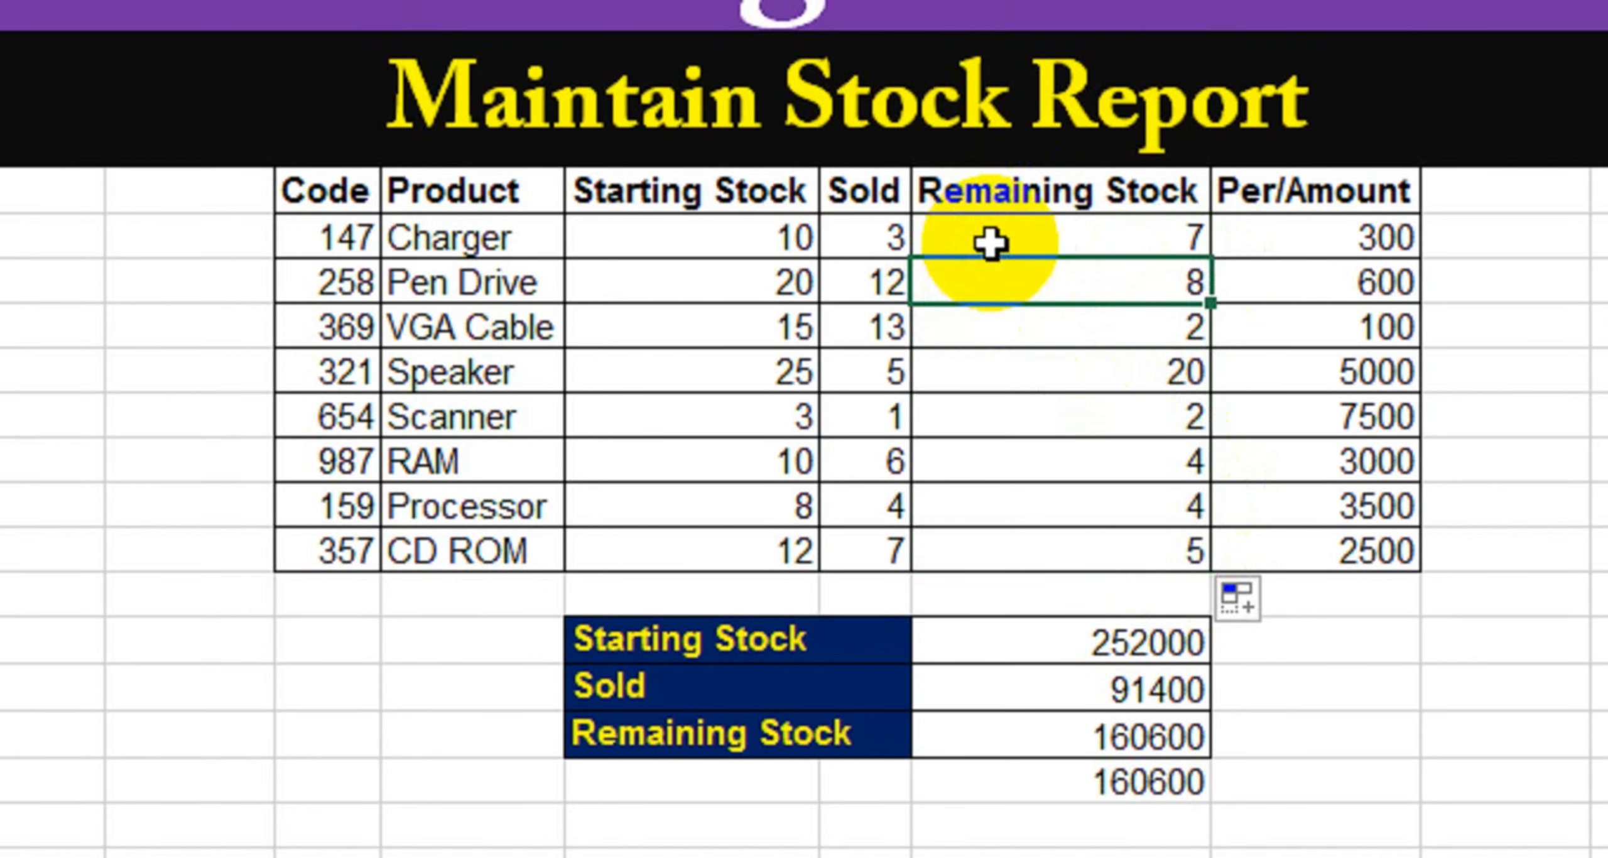
left_click(721, 252)
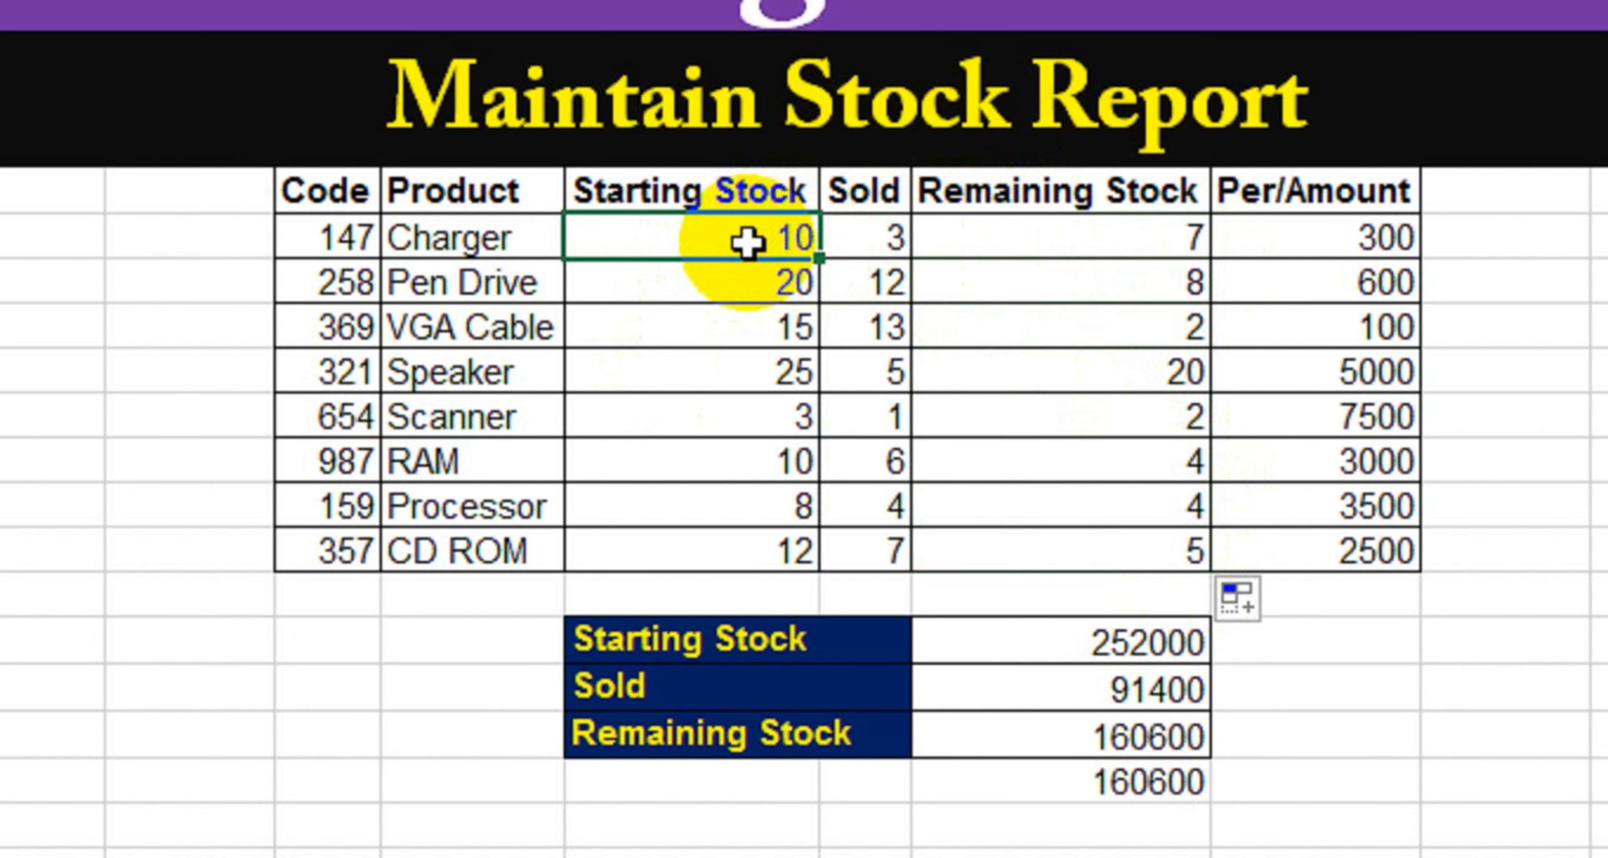
left_click(1010, 248)
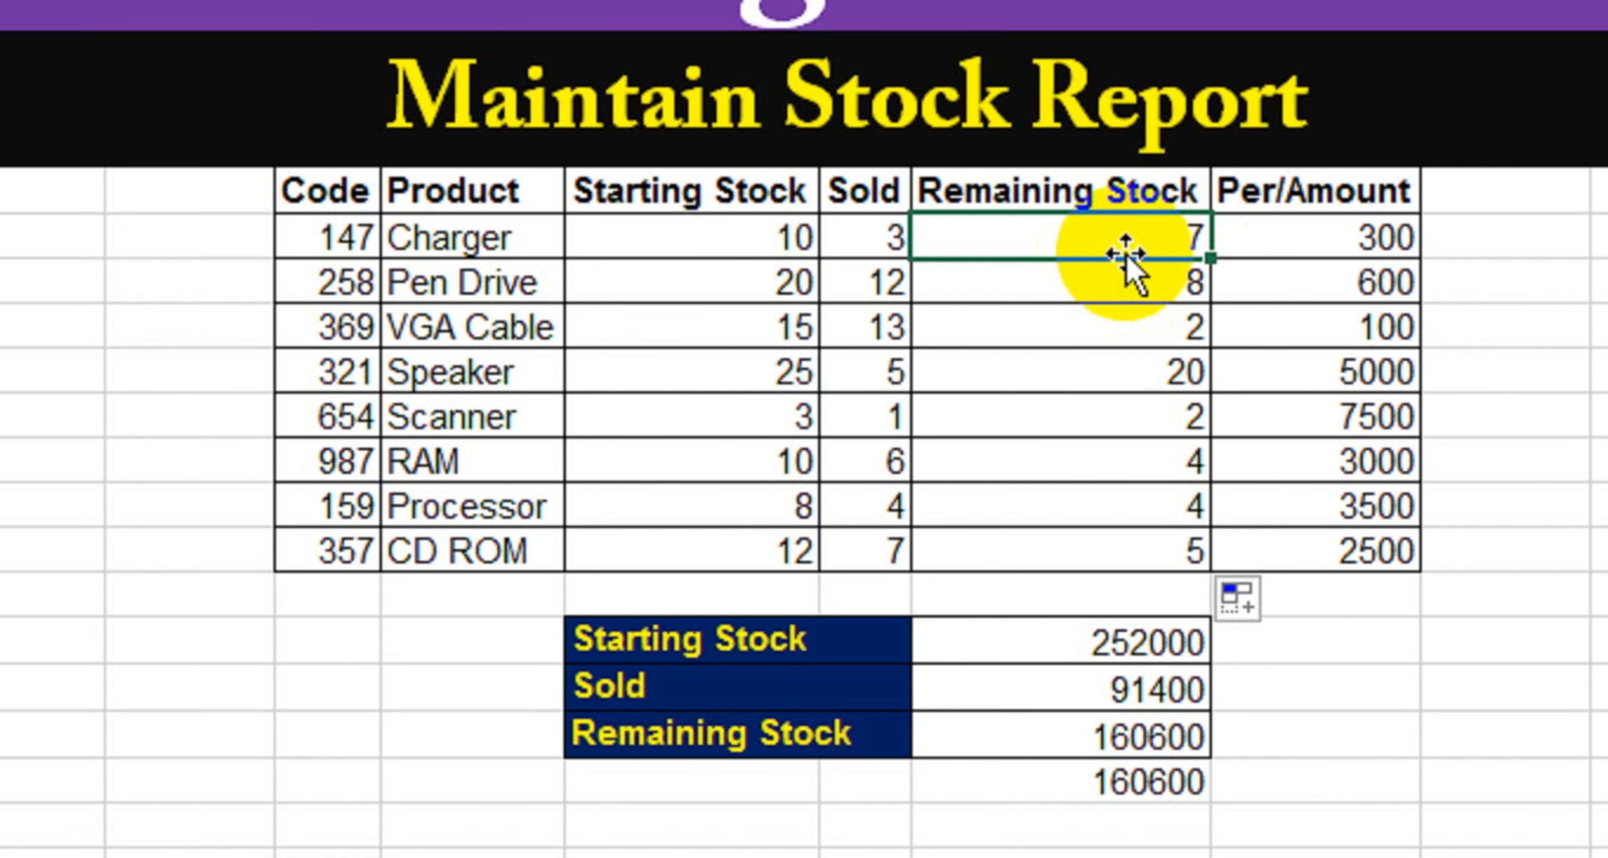
left_click(767, 237)
left_click_drag(767, 237, 883, 233)
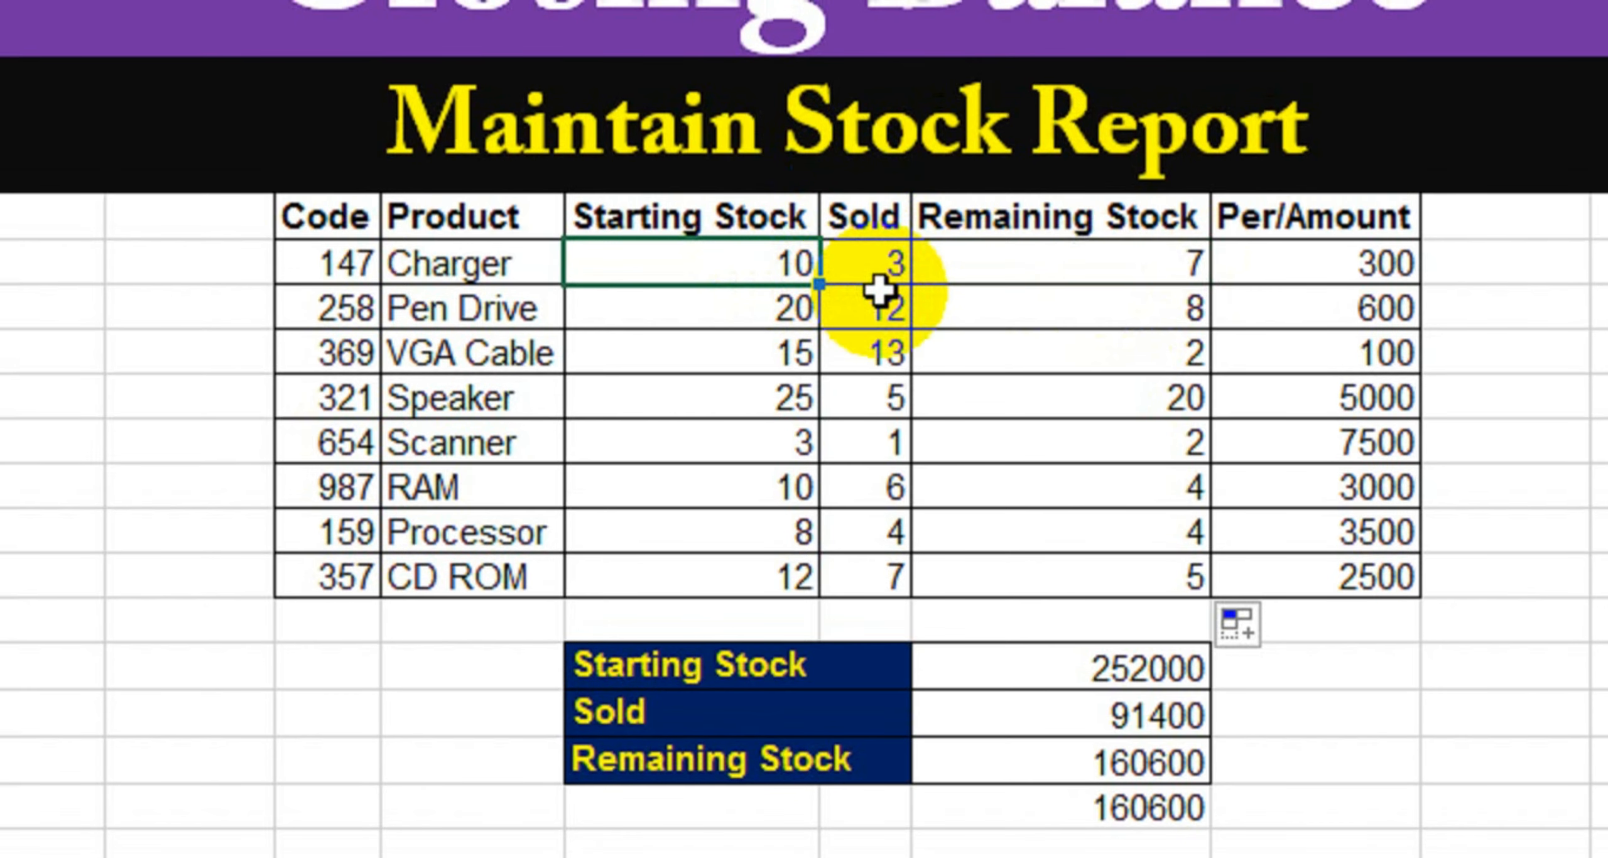
left_click(685, 280)
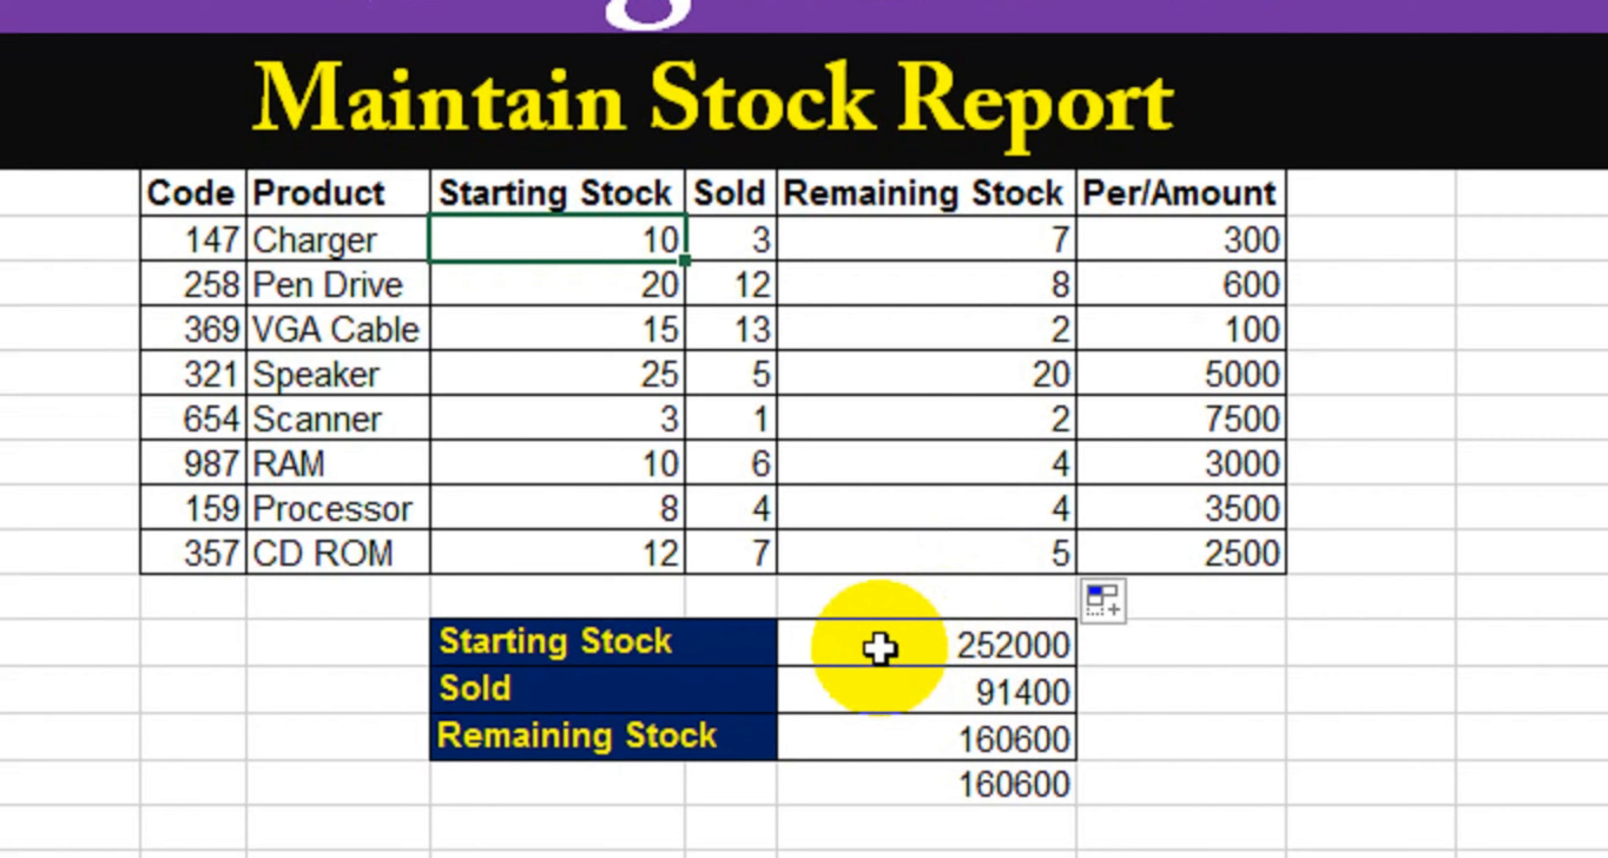
left_click(903, 672)
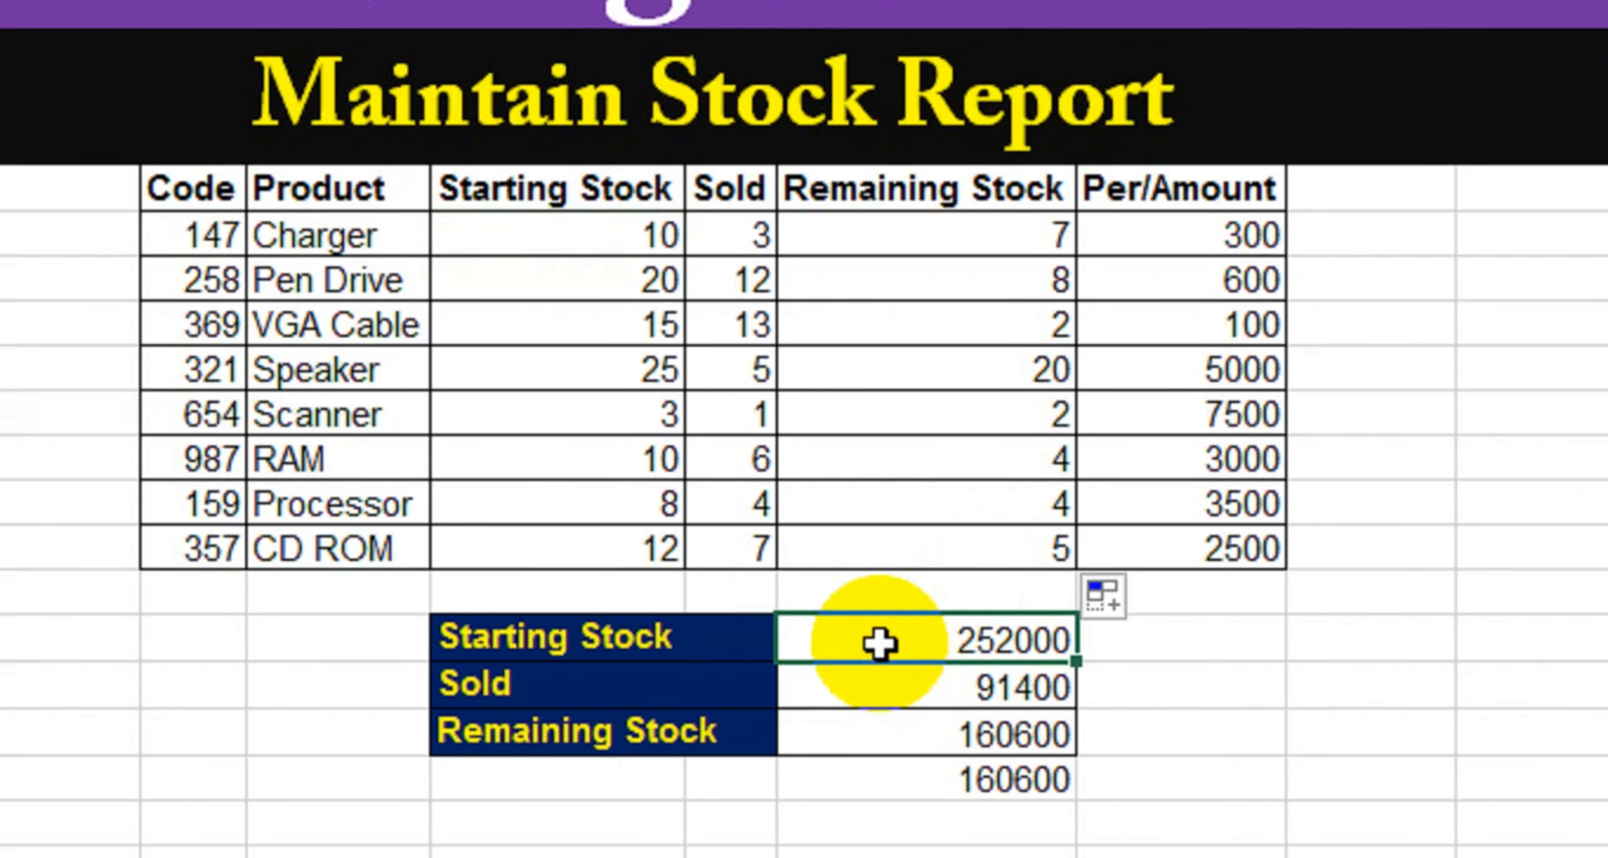